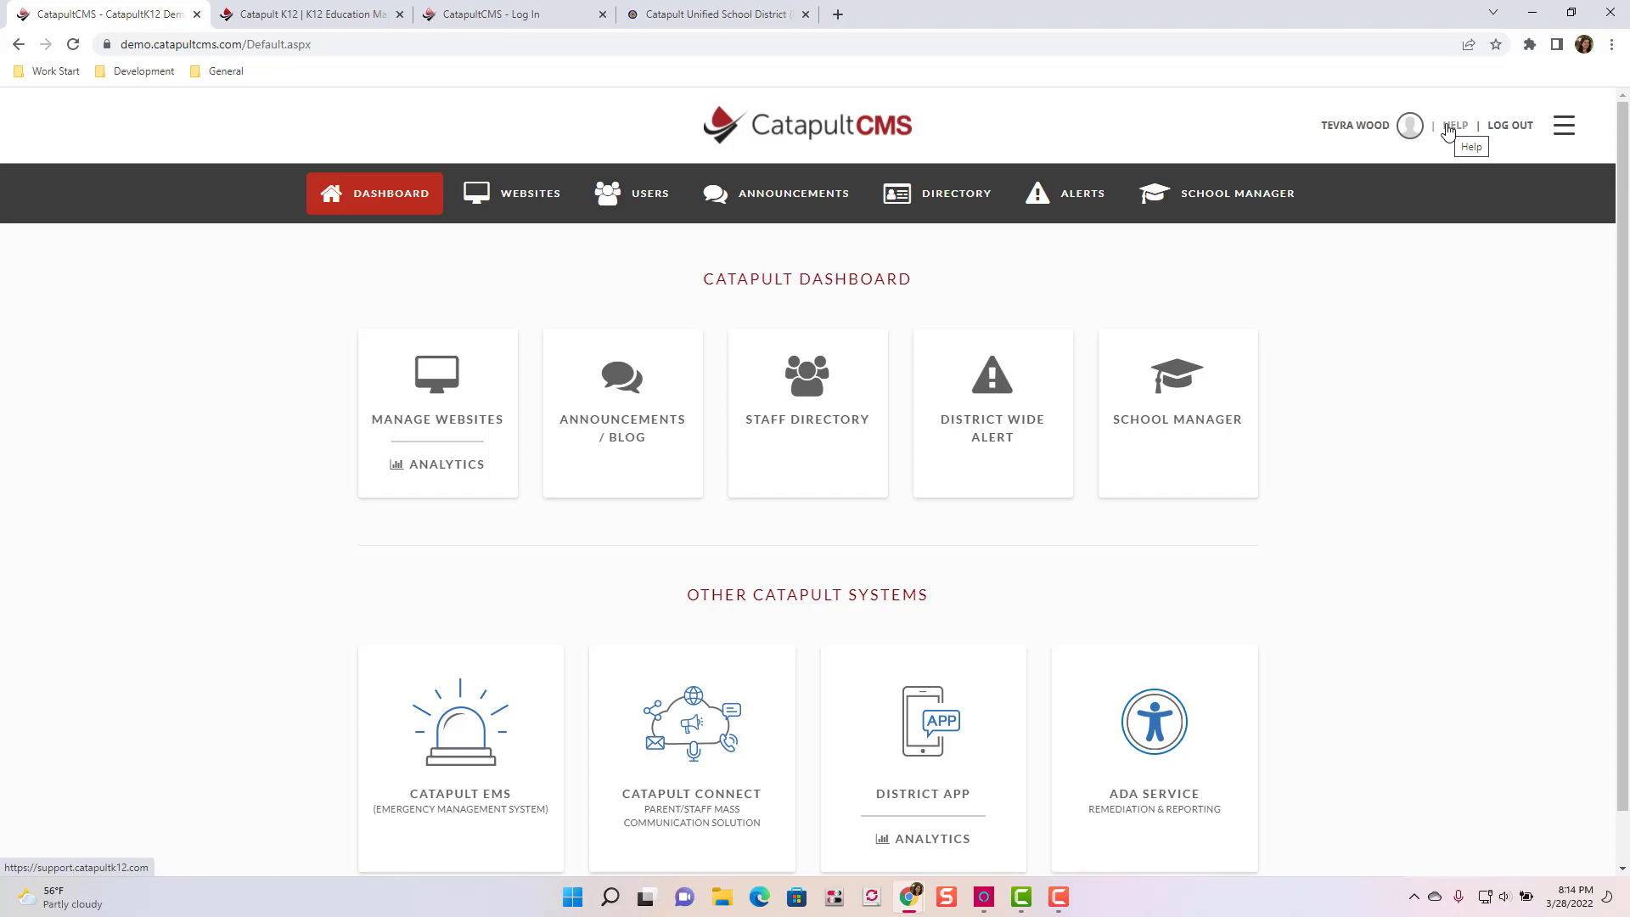
# - Open the Catapult support site from the dashboard's help link, view the CMS articles, and open the support request form
pyautogui.click(1449, 131)
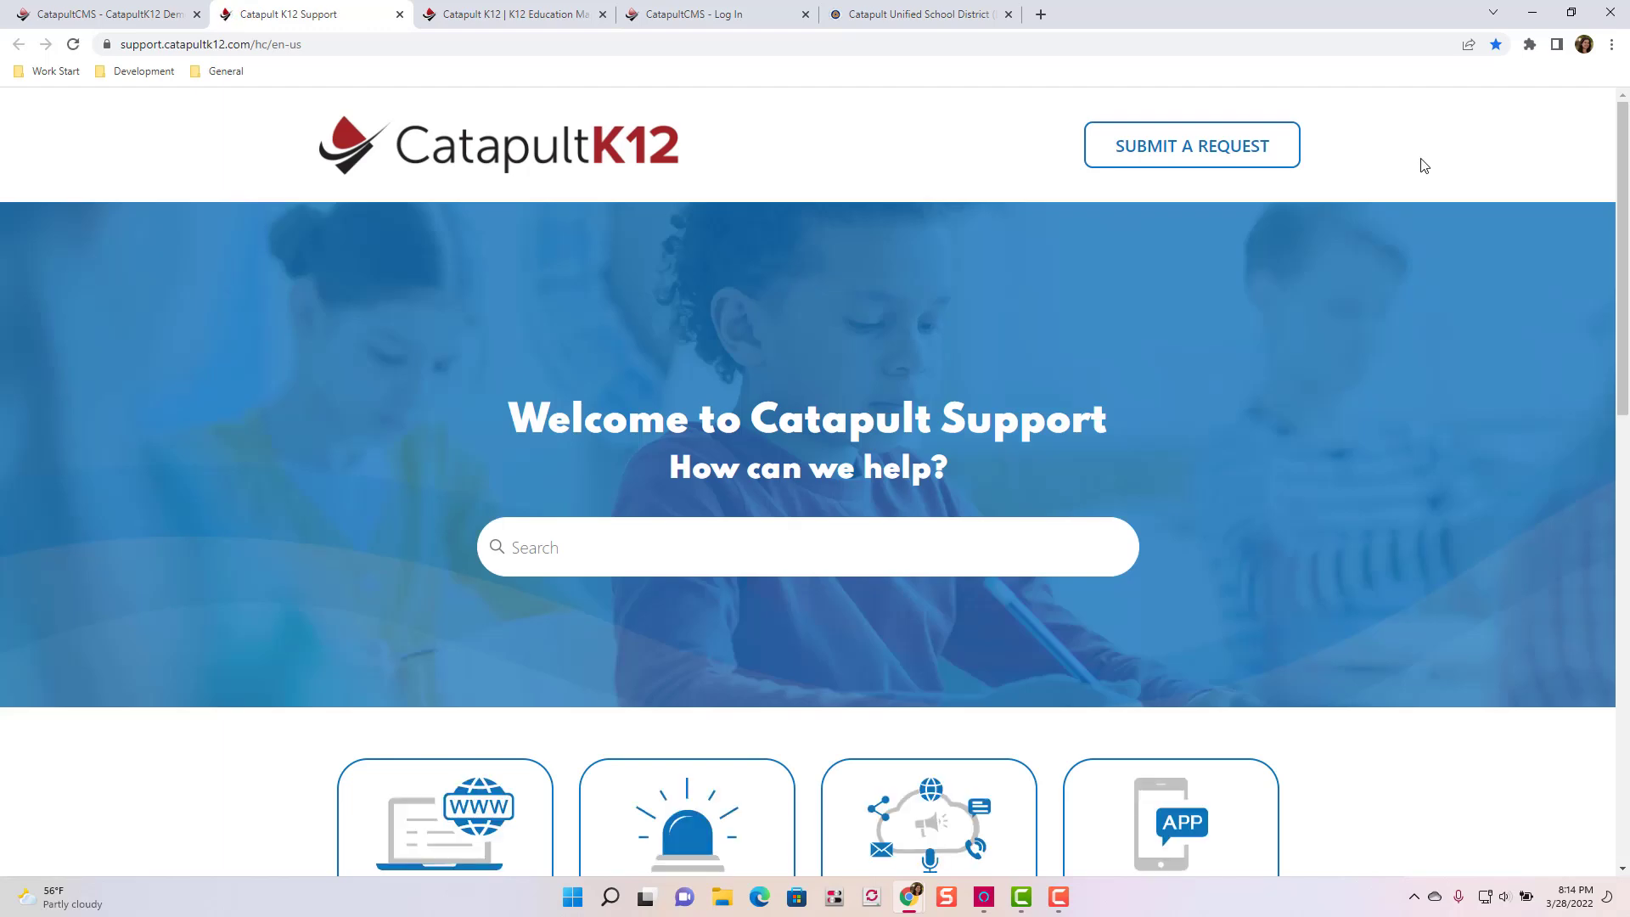
pyautogui.scroll(-2, 1423, 167)
pyautogui.click(399, 680)
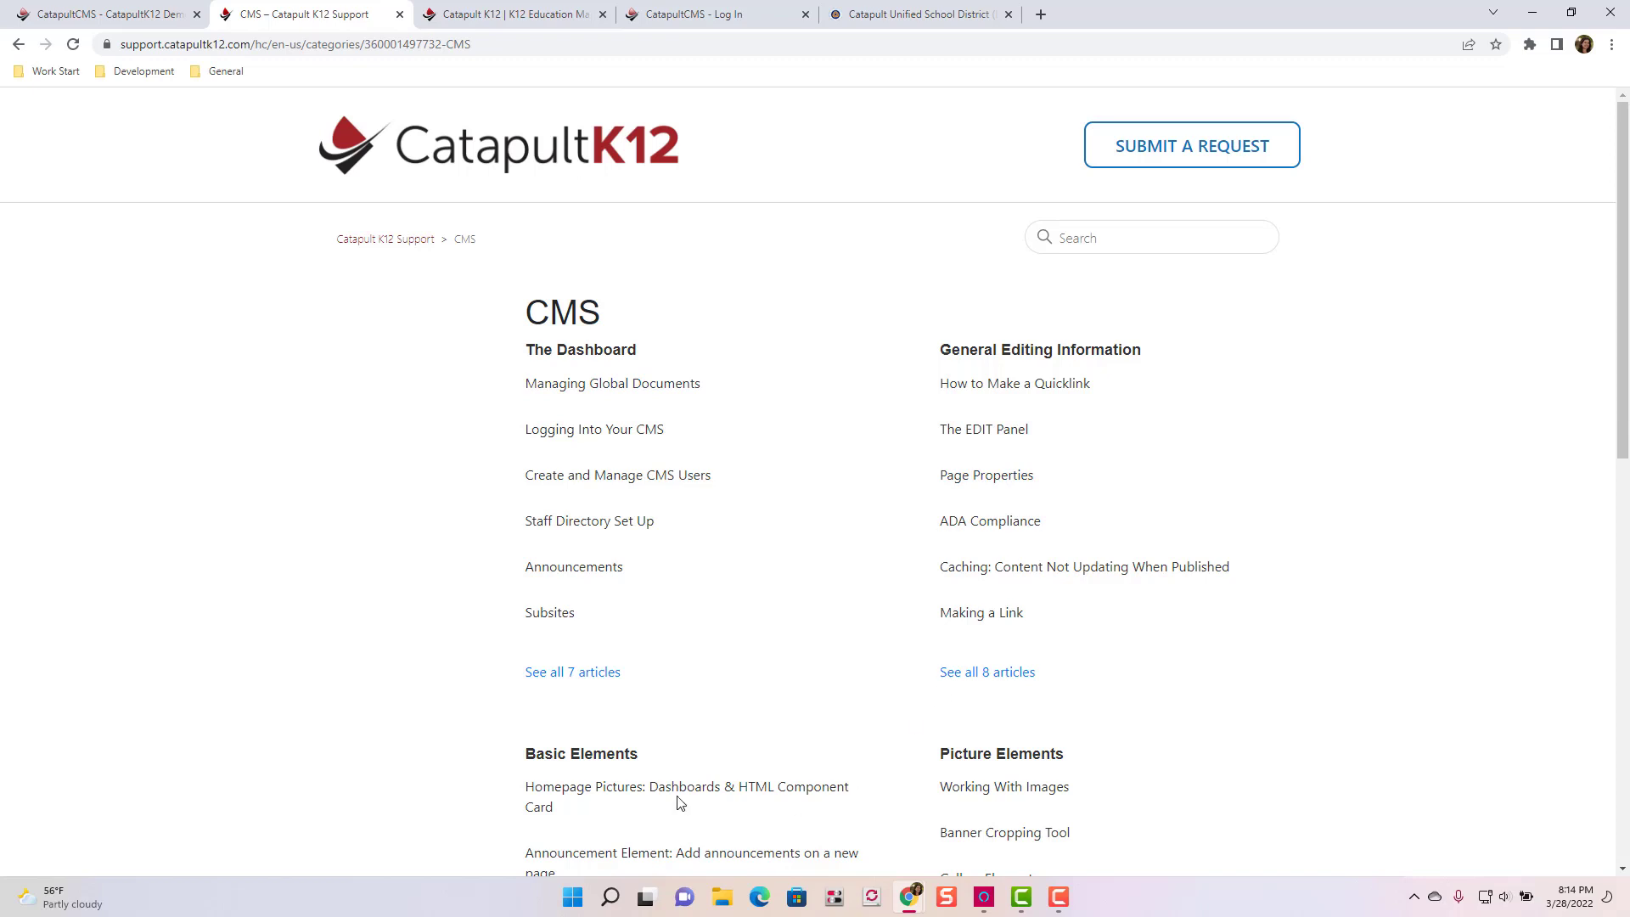
pyautogui.click(1125, 161)
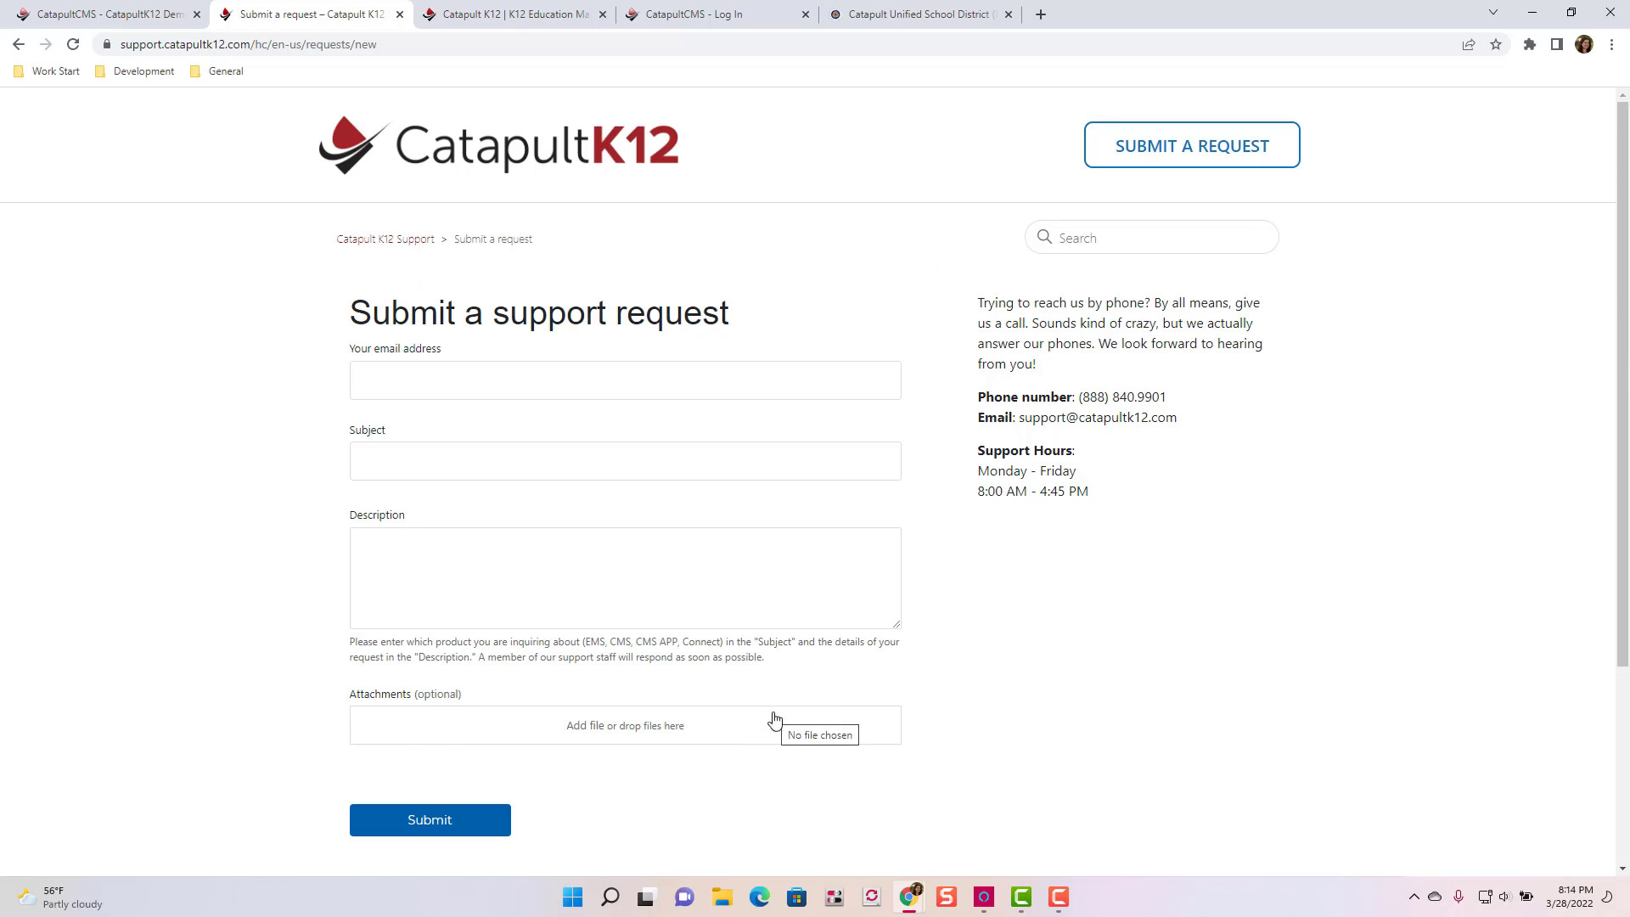
# - Return to the CMS dashboard, open website management and expand the subsites of Catapult Middle School (Demo)
pyautogui.click(91, 13)
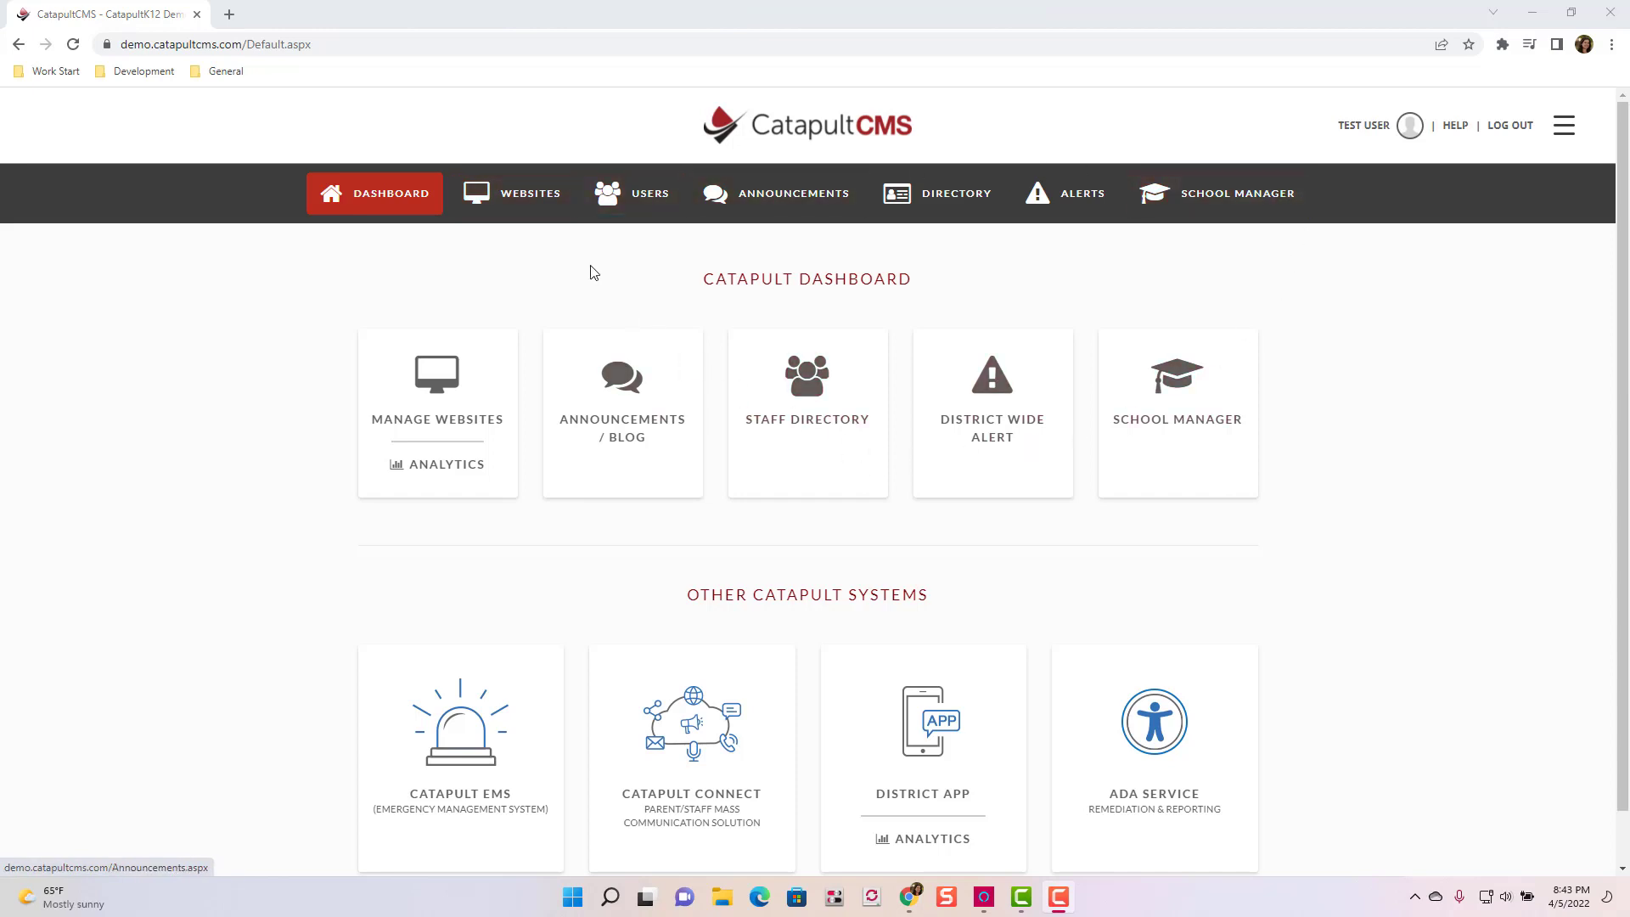
pyautogui.click(538, 203)
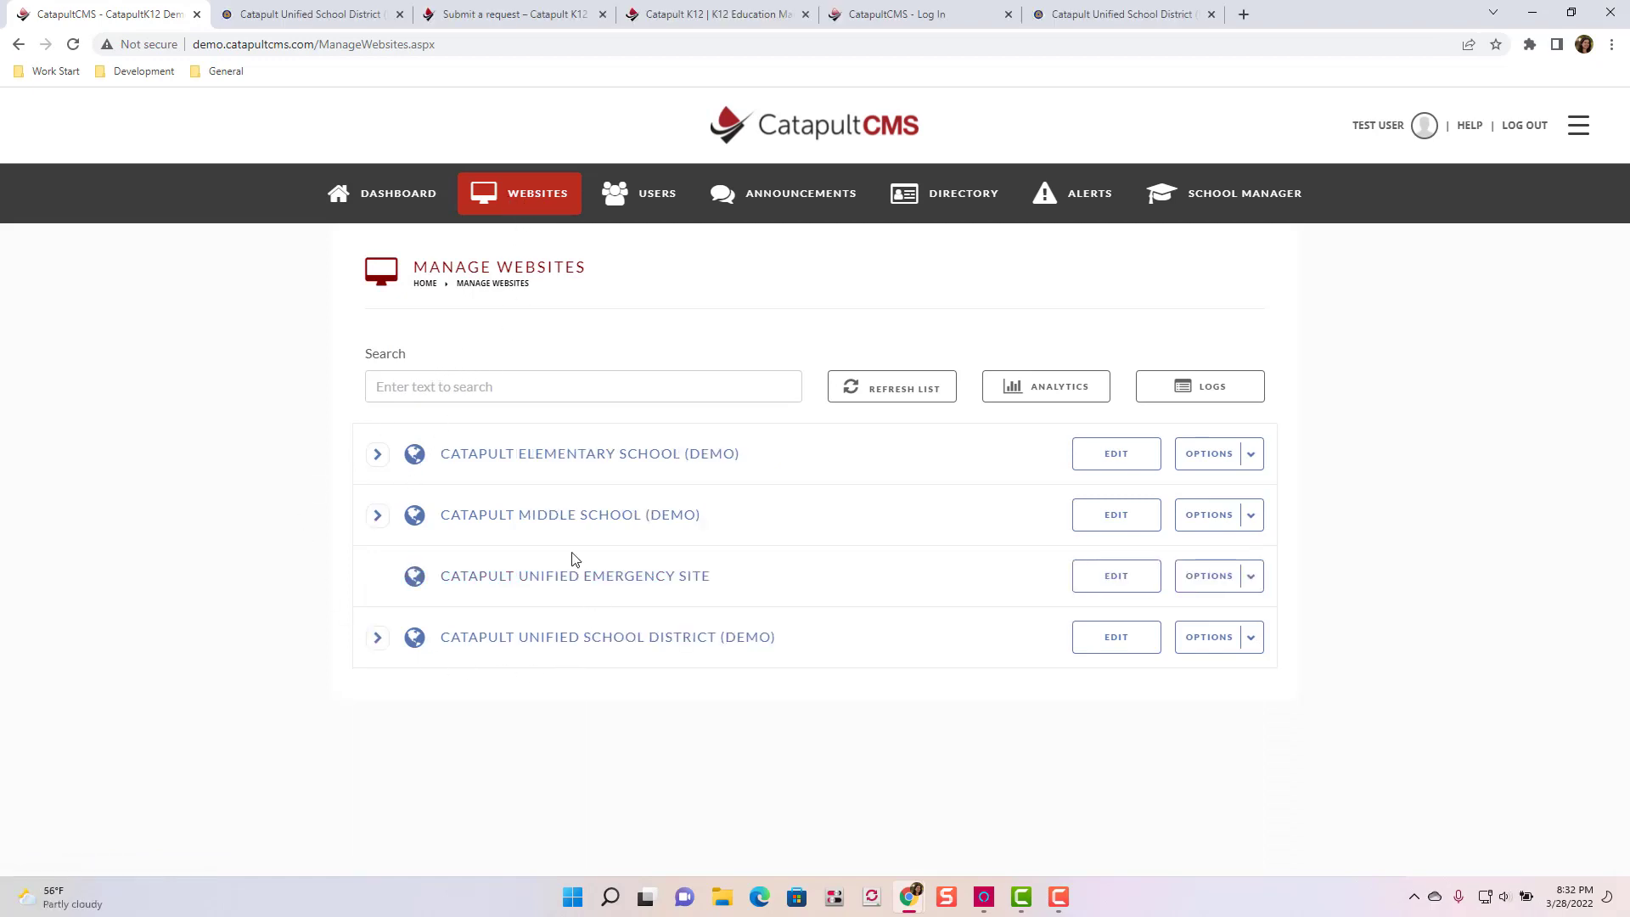
pyautogui.click(378, 516)
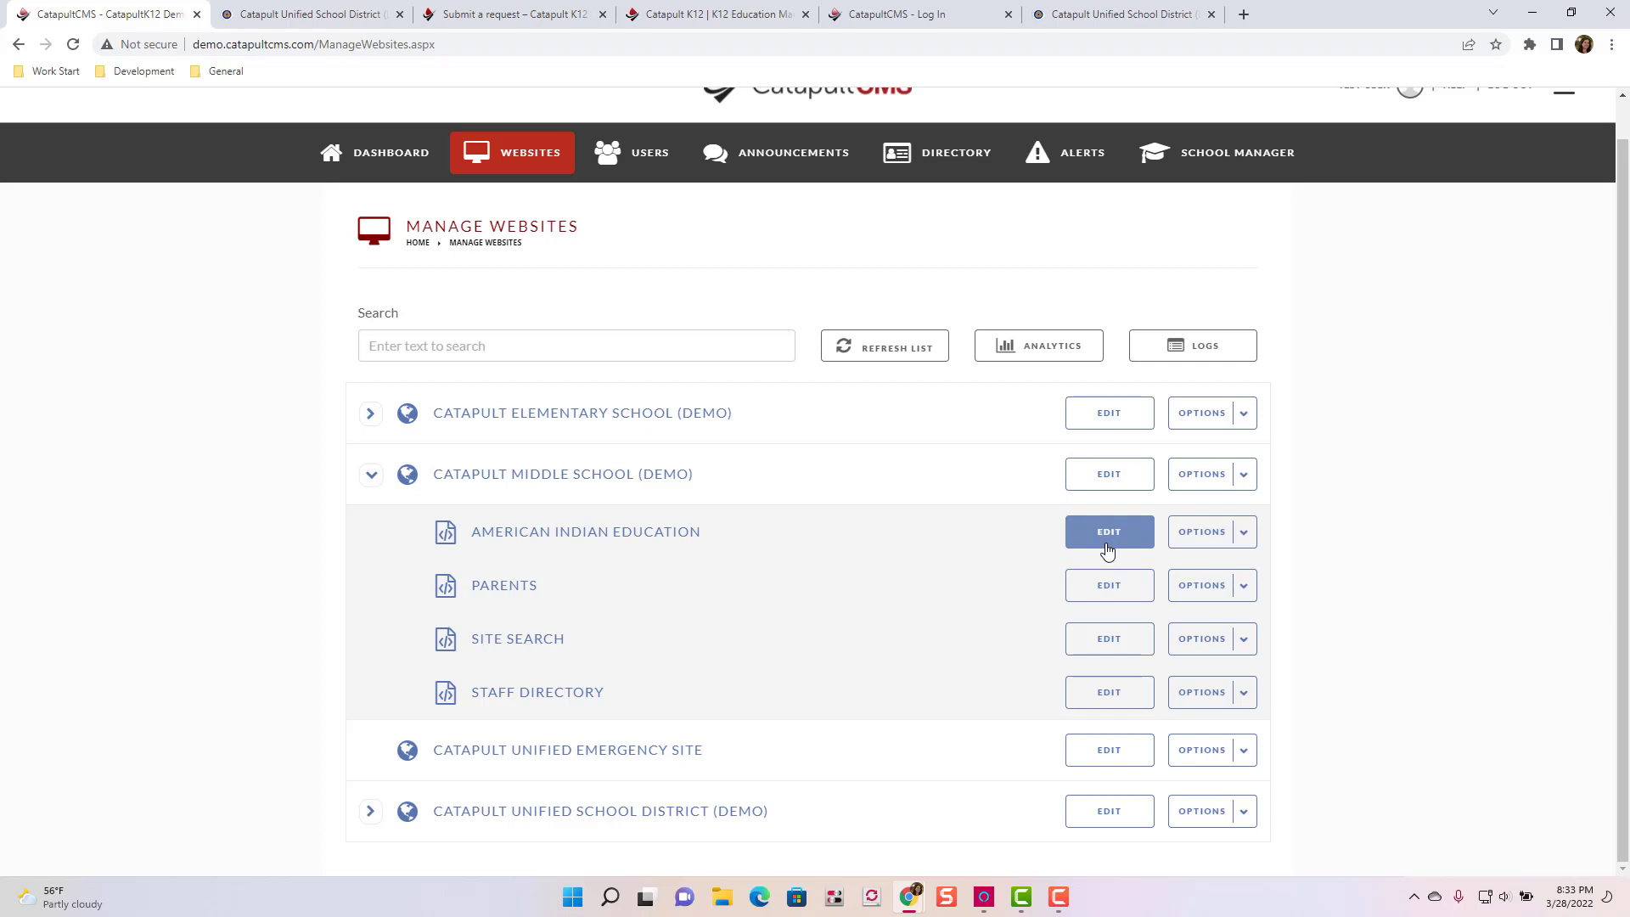
pyautogui.scroll(1, 1109, 548)
# - Search the Catapult support site for "subsites" and open the Subsites article
pyautogui.hotkey('ctrl', '3')
pyautogui.write('s')
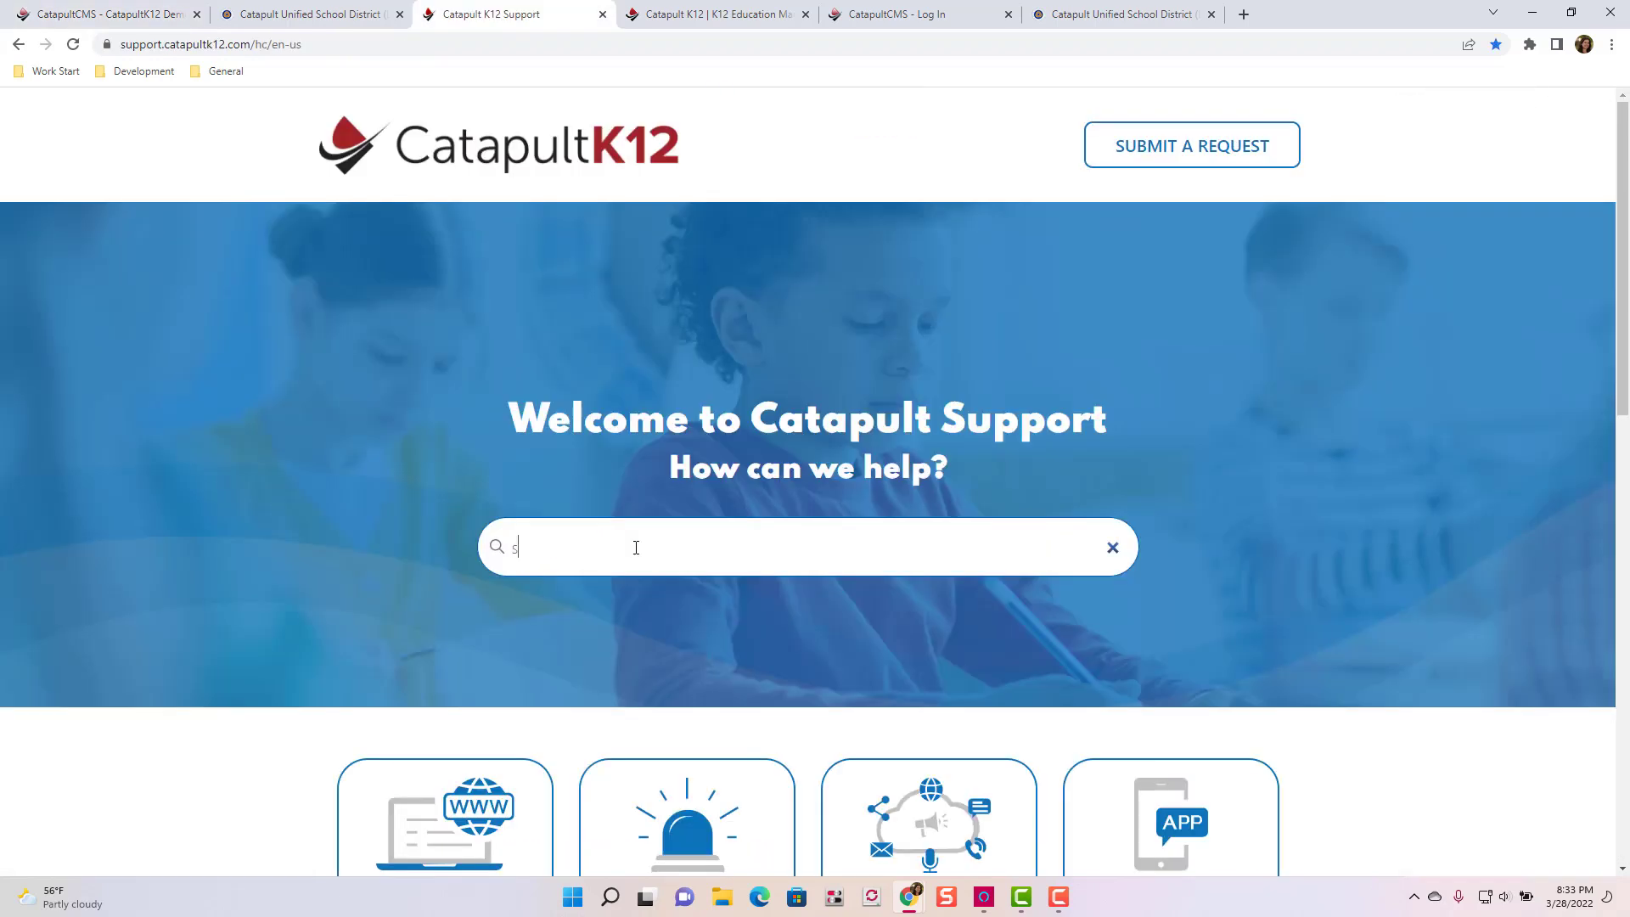
pyautogui.write('ubsites')
pyautogui.click(521, 622)
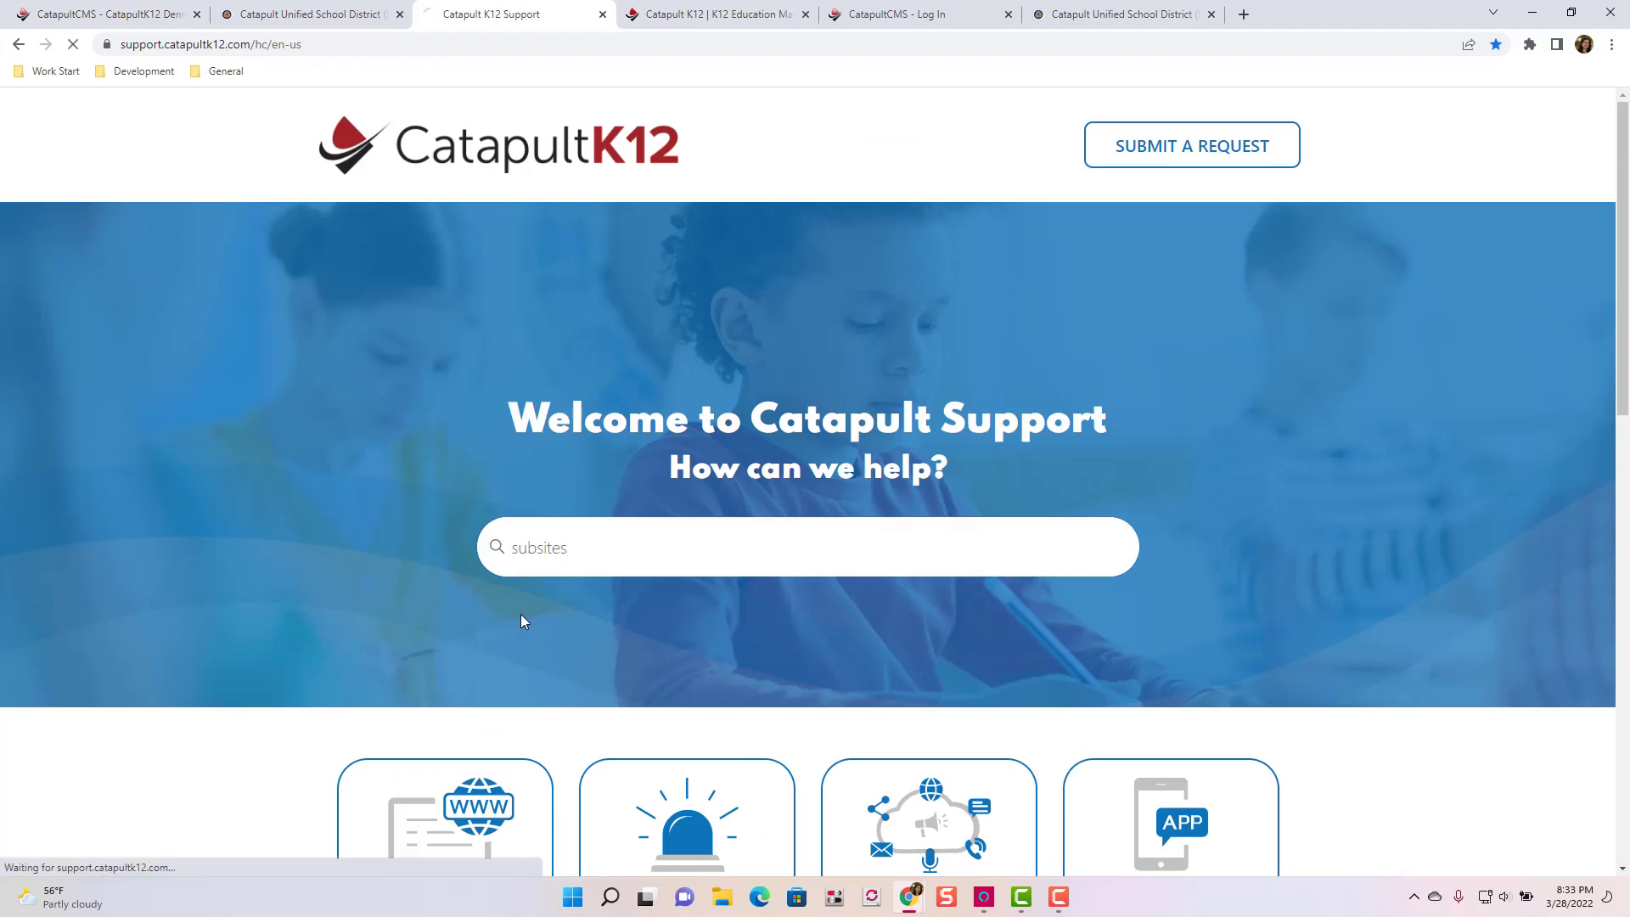
# - Return to the CMS website list and view the staging site of Catapult Unified School District (Demo)
pyautogui.click(77, 12)
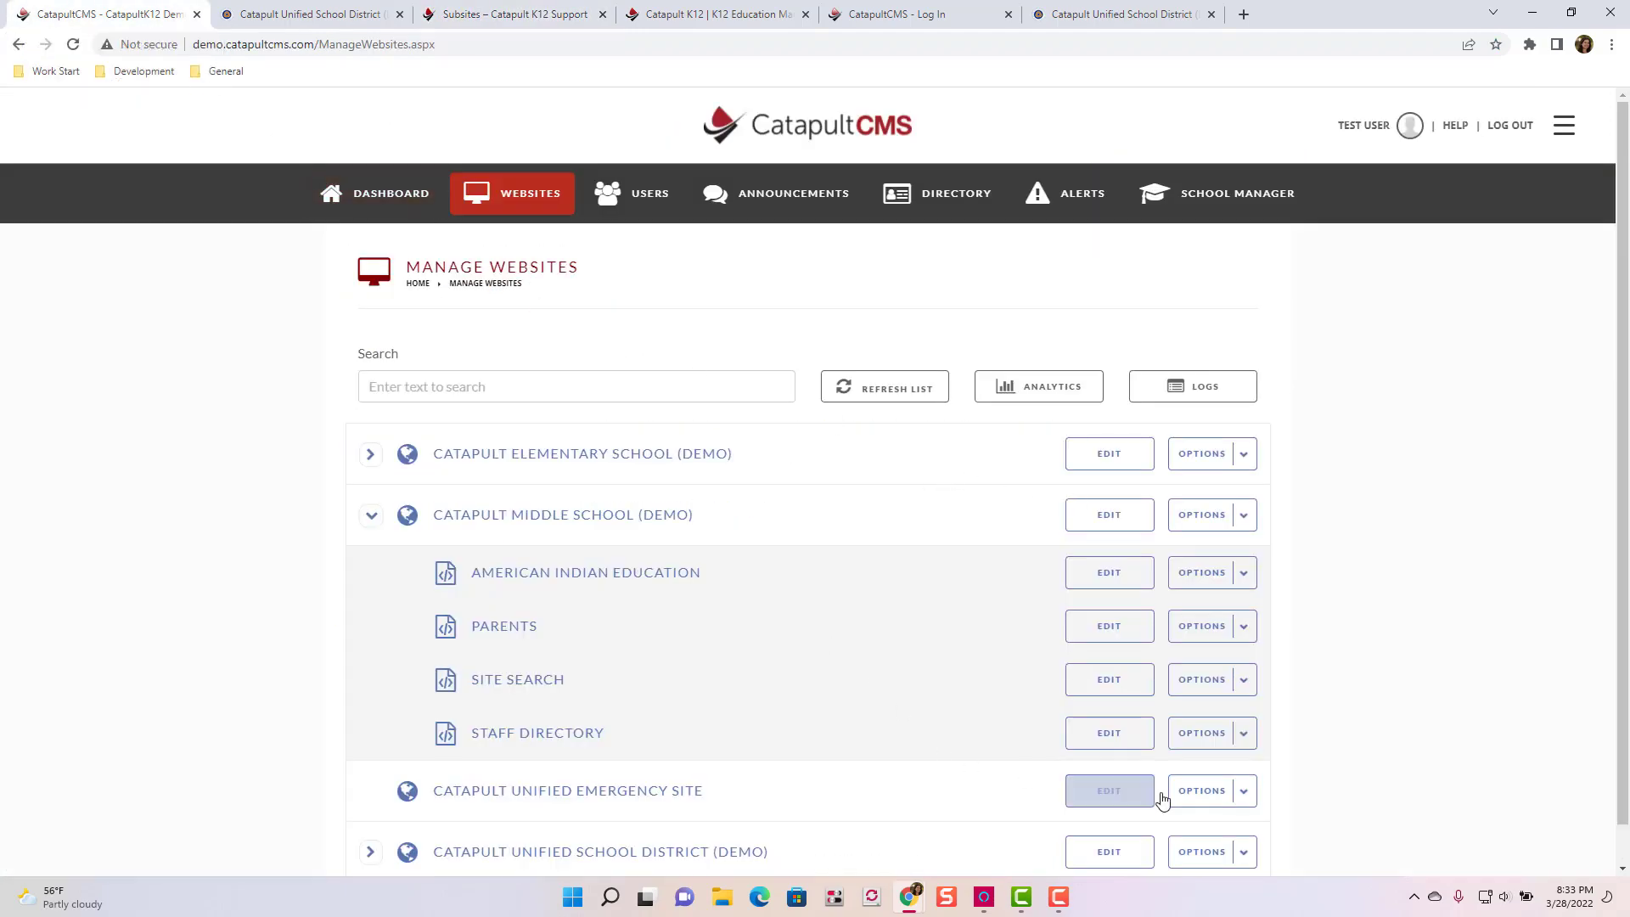
pyautogui.click(1245, 853)
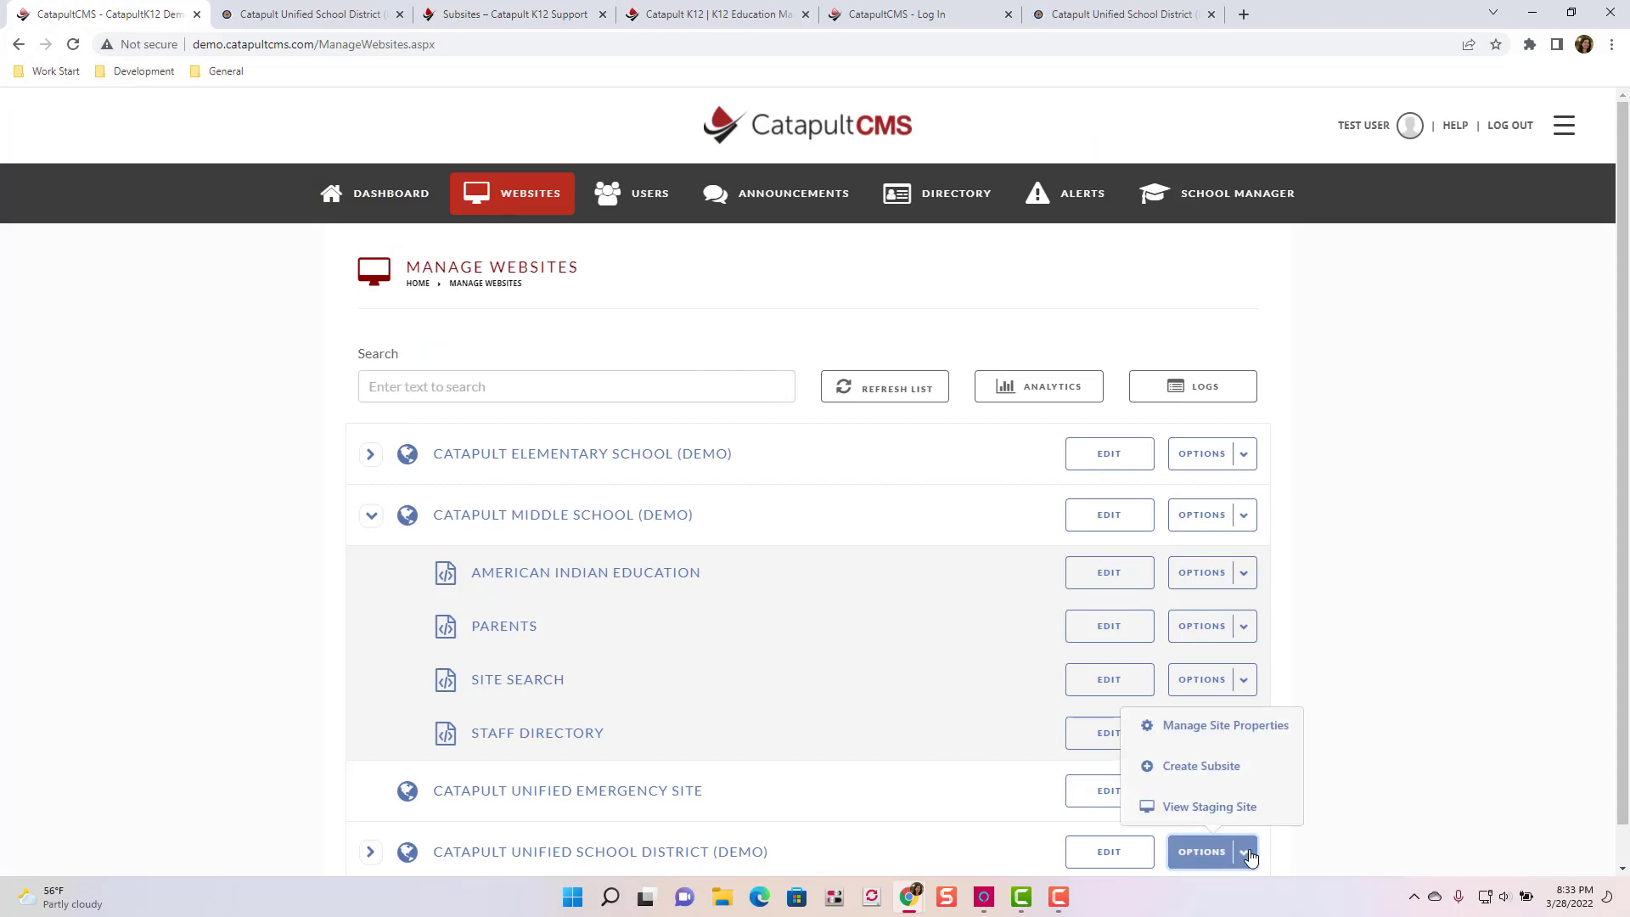
pyautogui.click(1211, 808)
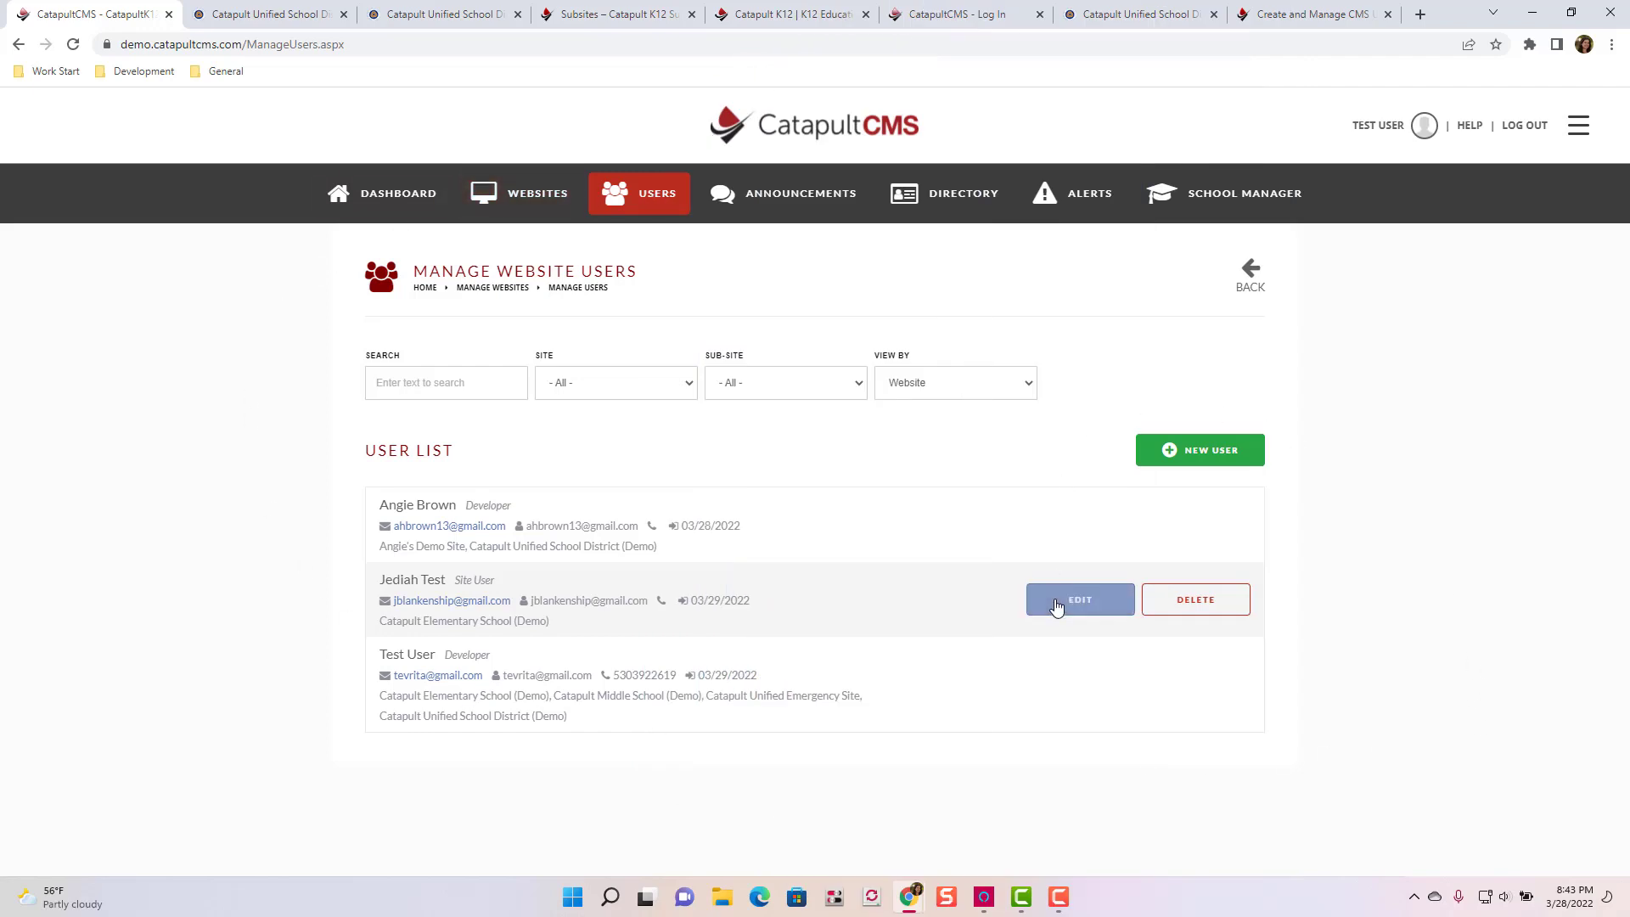
pyautogui.click(1057, 608)
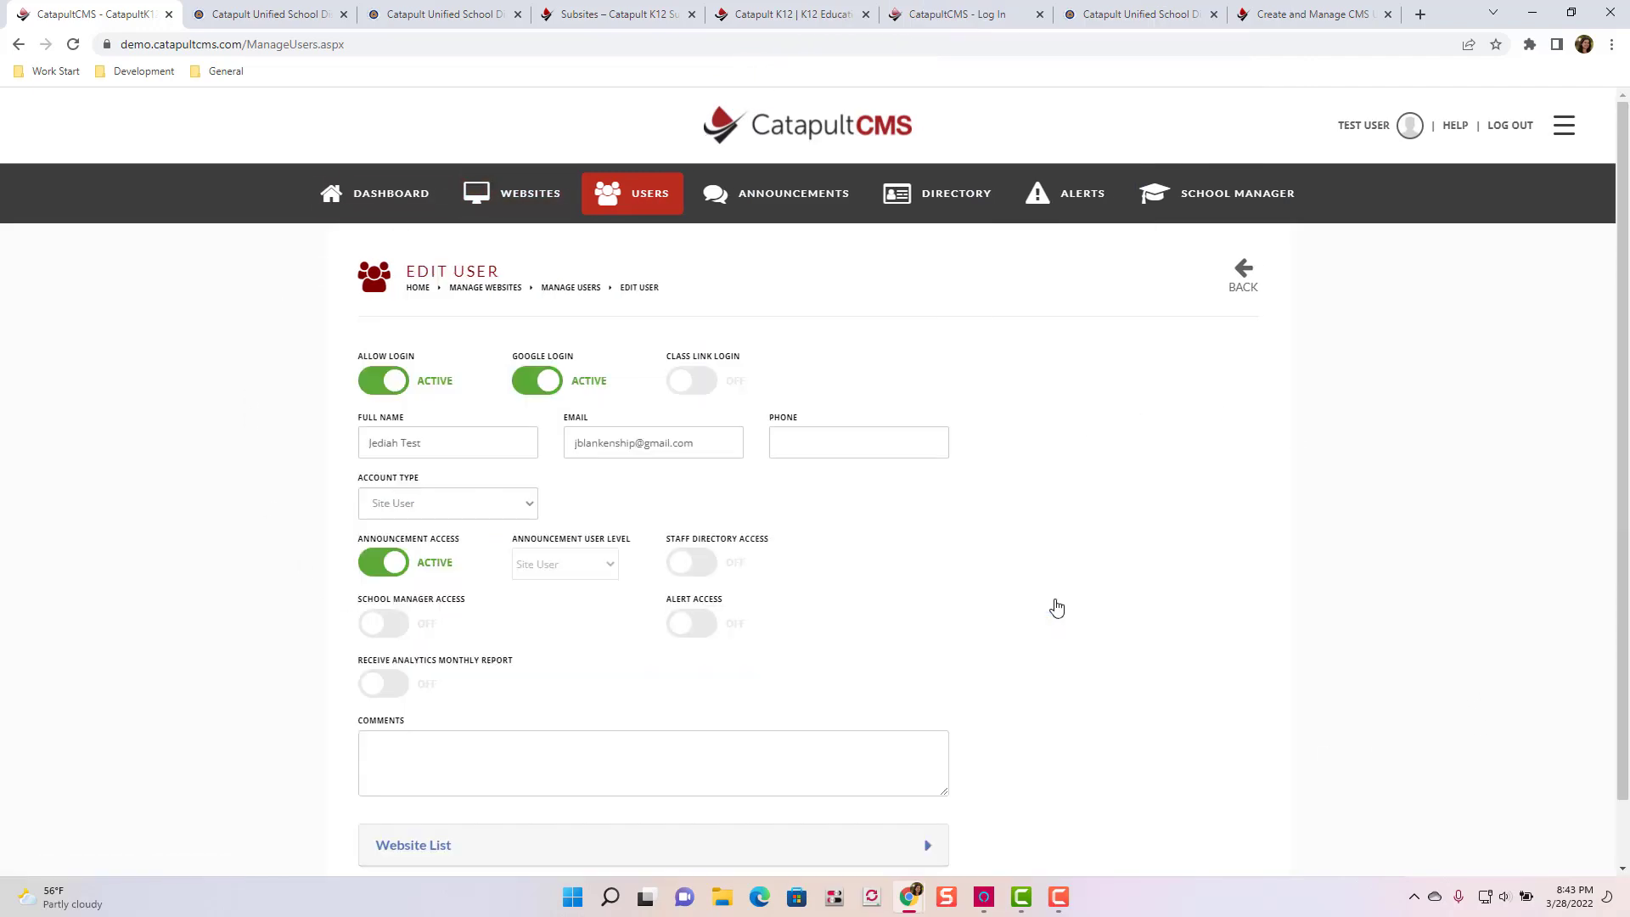
pyautogui.scroll(-1, 1058, 608)
pyautogui.click(889, 788)
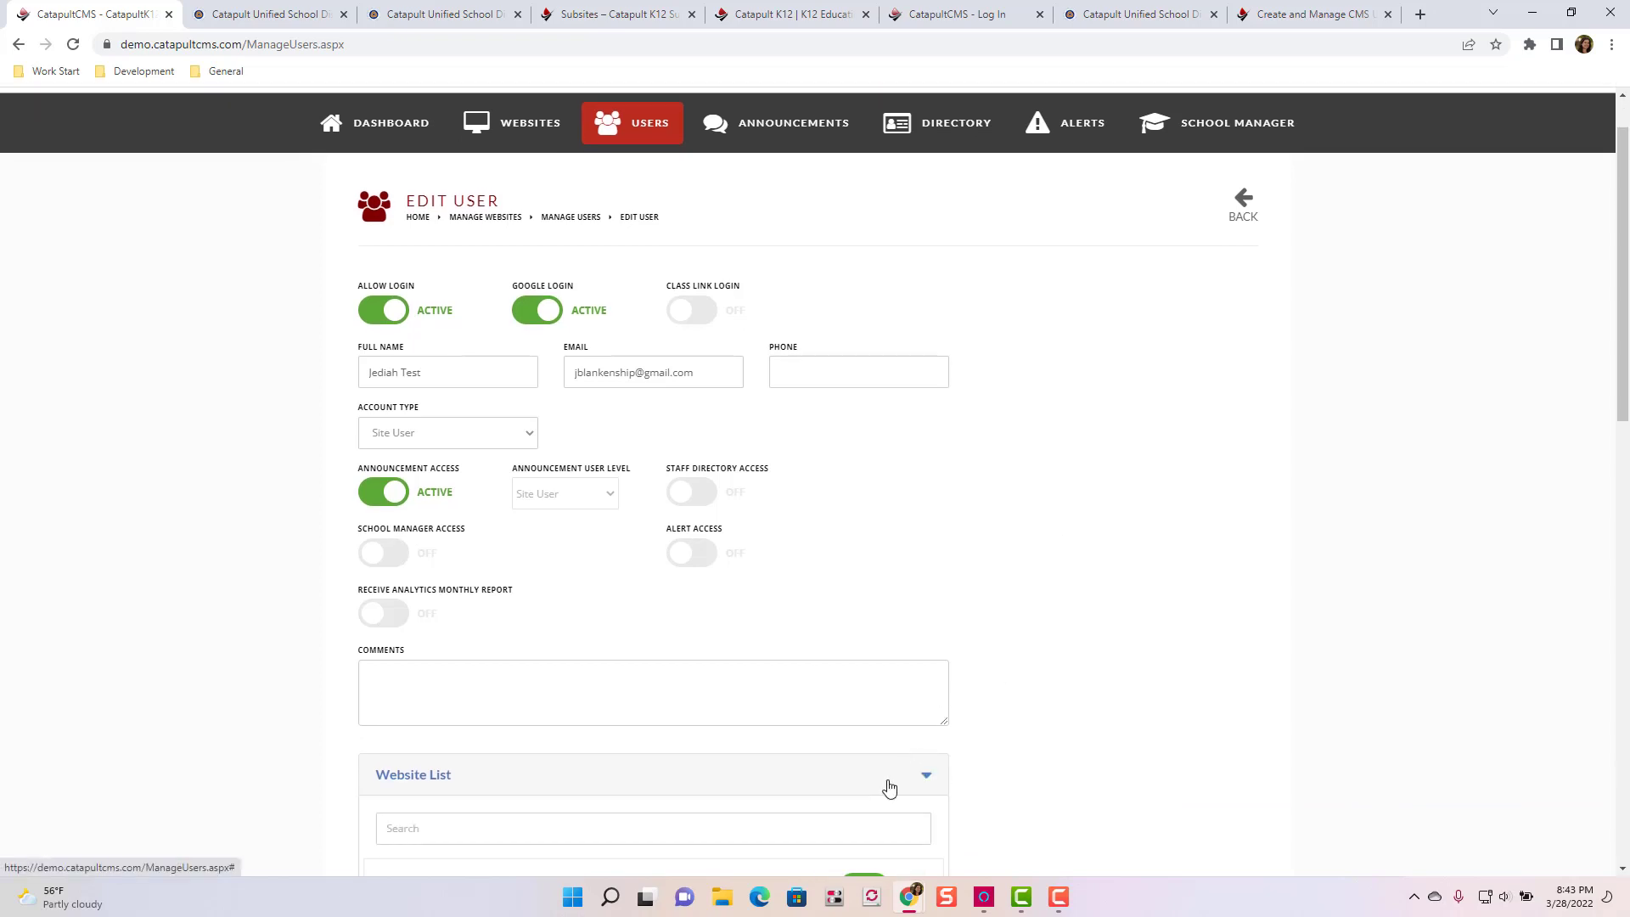
pyautogui.scroll(-5, 889, 788)
pyautogui.scroll(-5, 889, 788)
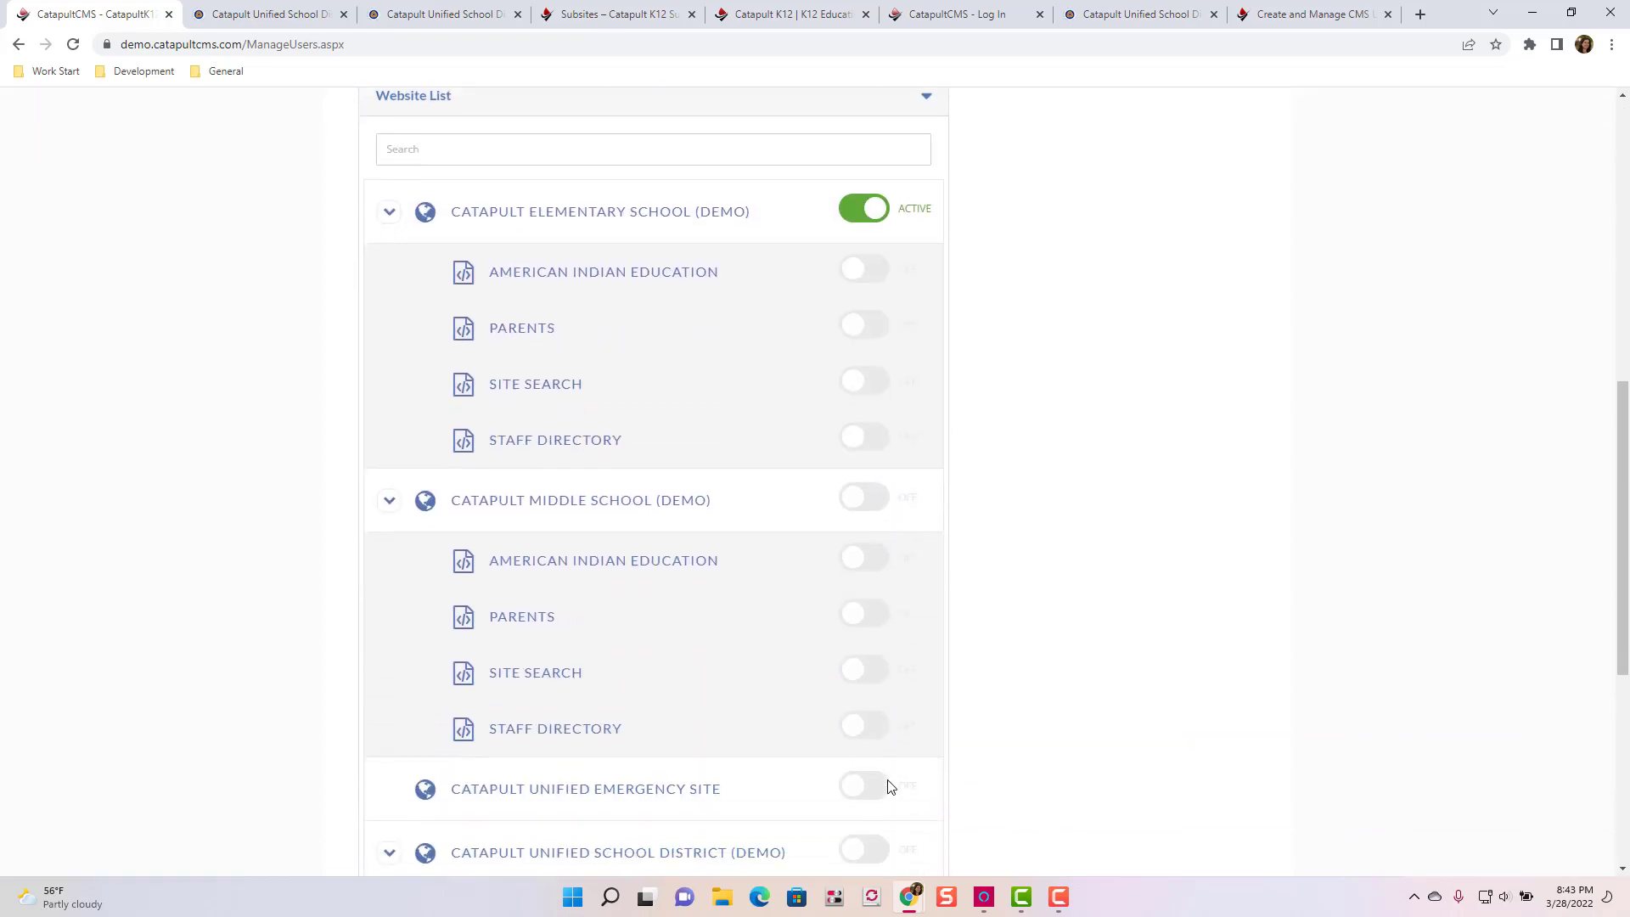
pyautogui.scroll(-4, 889, 788)
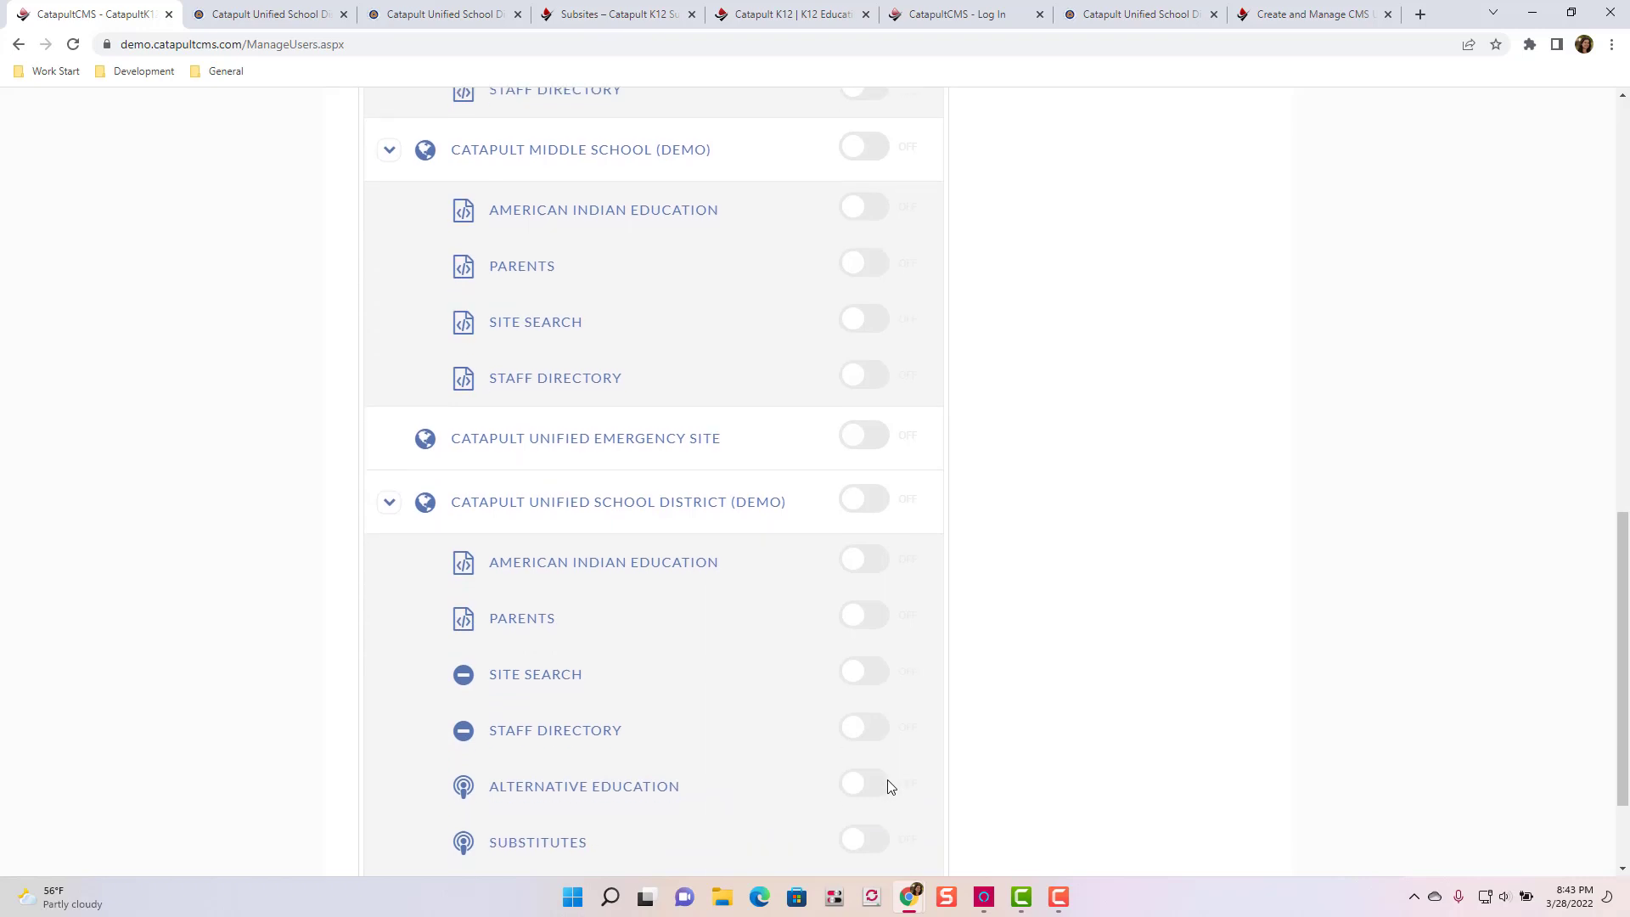
# - Try switching the user's access to the Alternative Education subsite on and back off
pyautogui.click(874, 651)
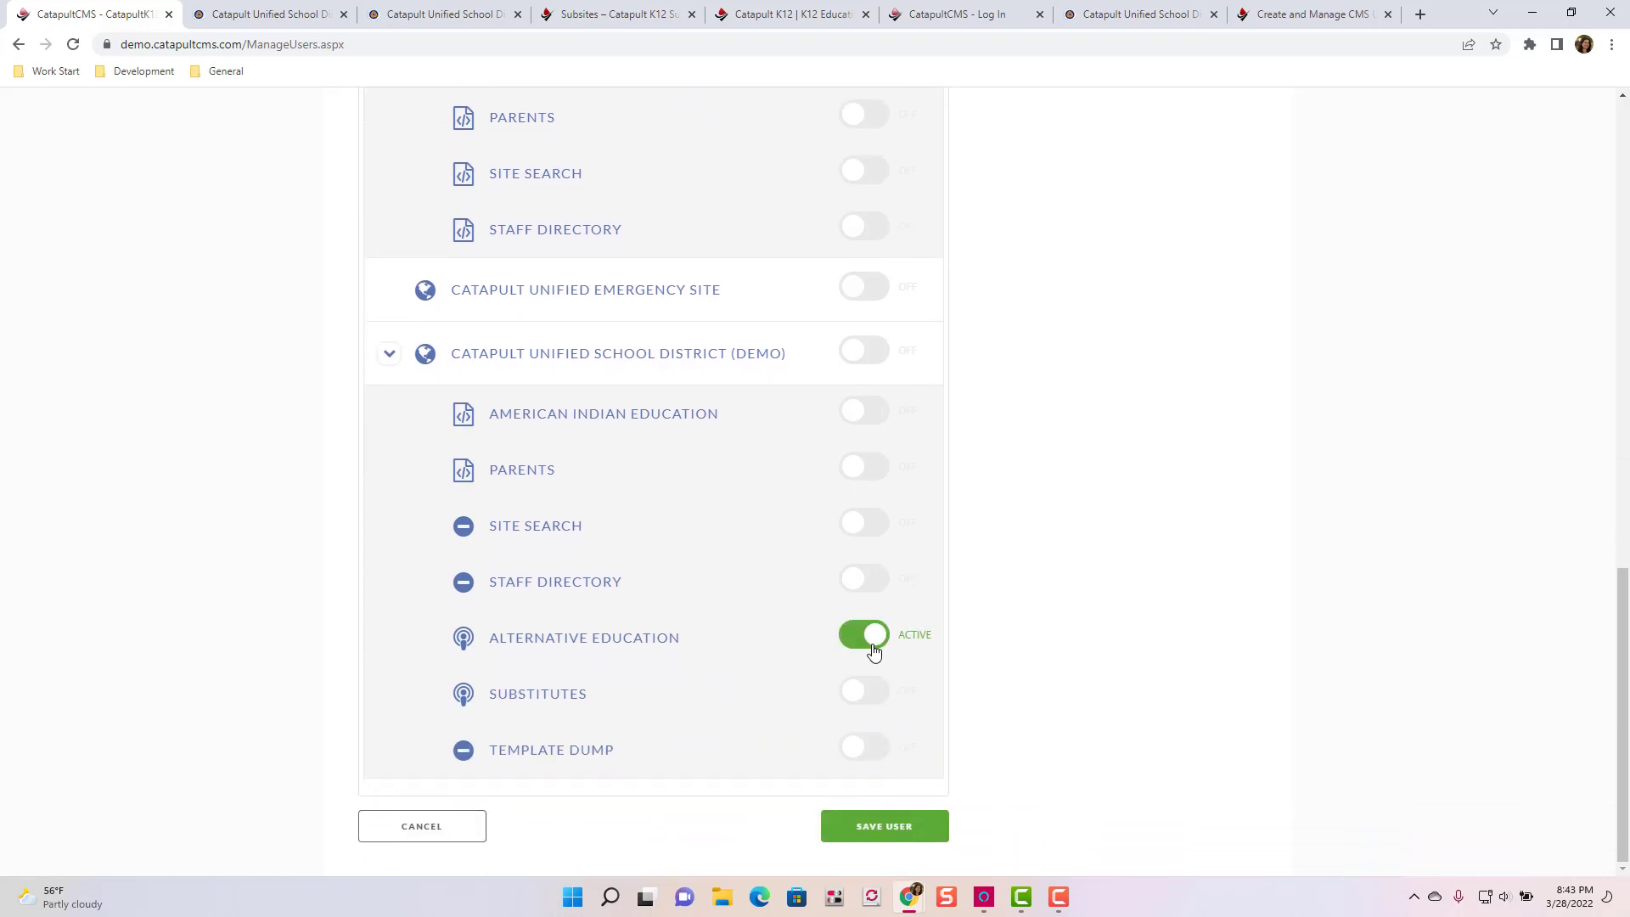
pyautogui.click(874, 651)
pyautogui.scroll(15, 869, 655)
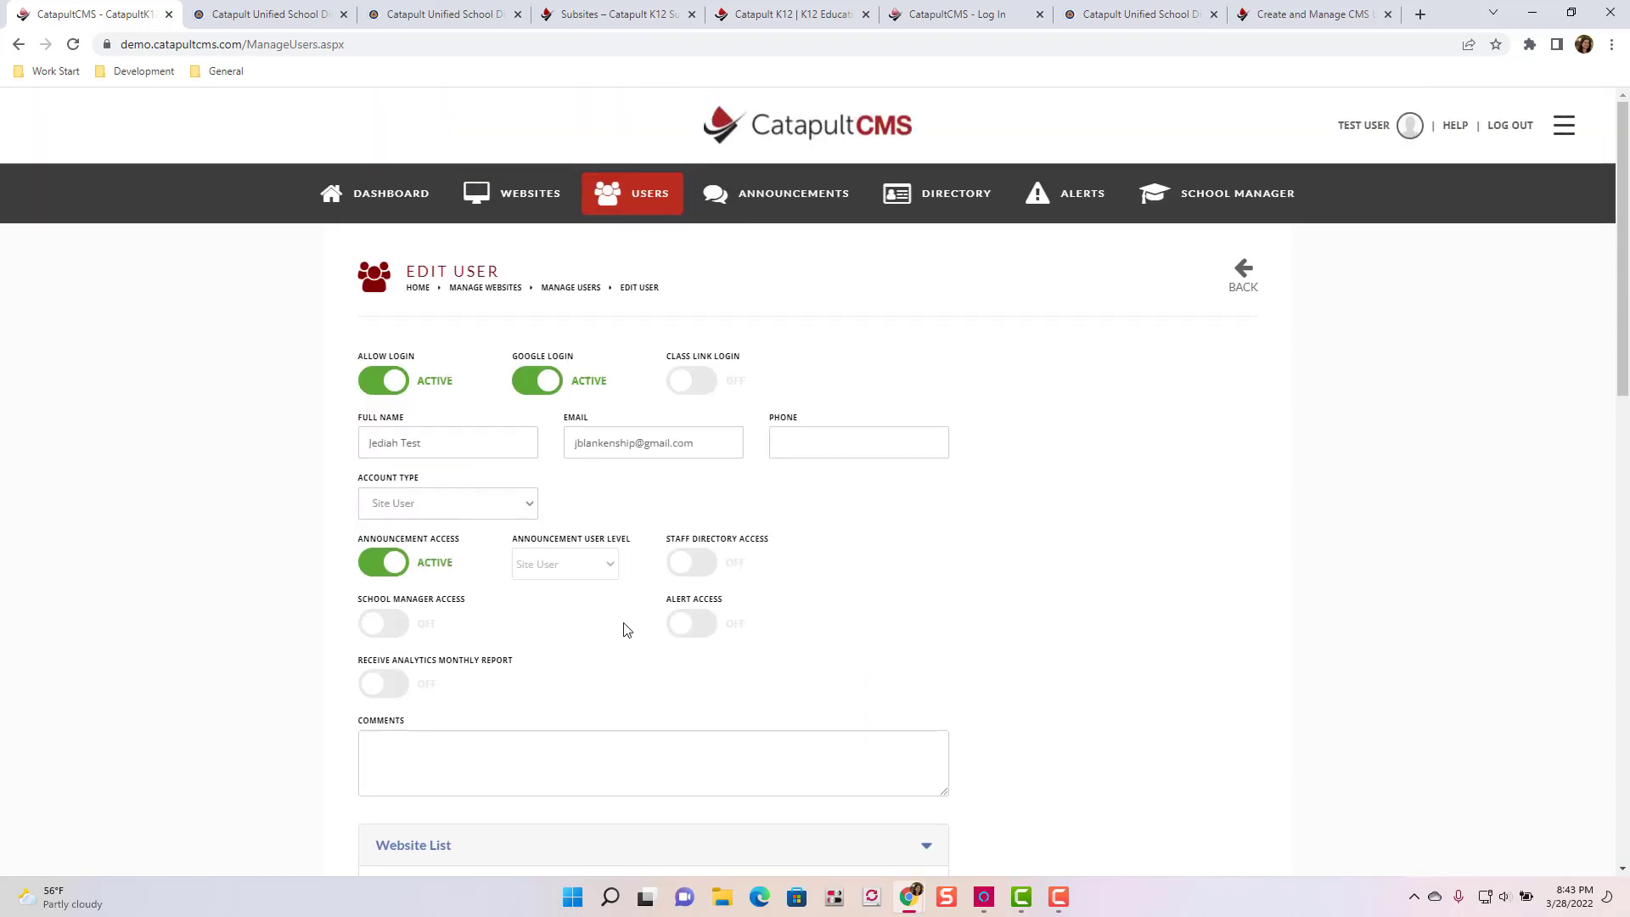
# - Check the account types available for the user and toggle the user's announcement access
pyautogui.click(459, 511)
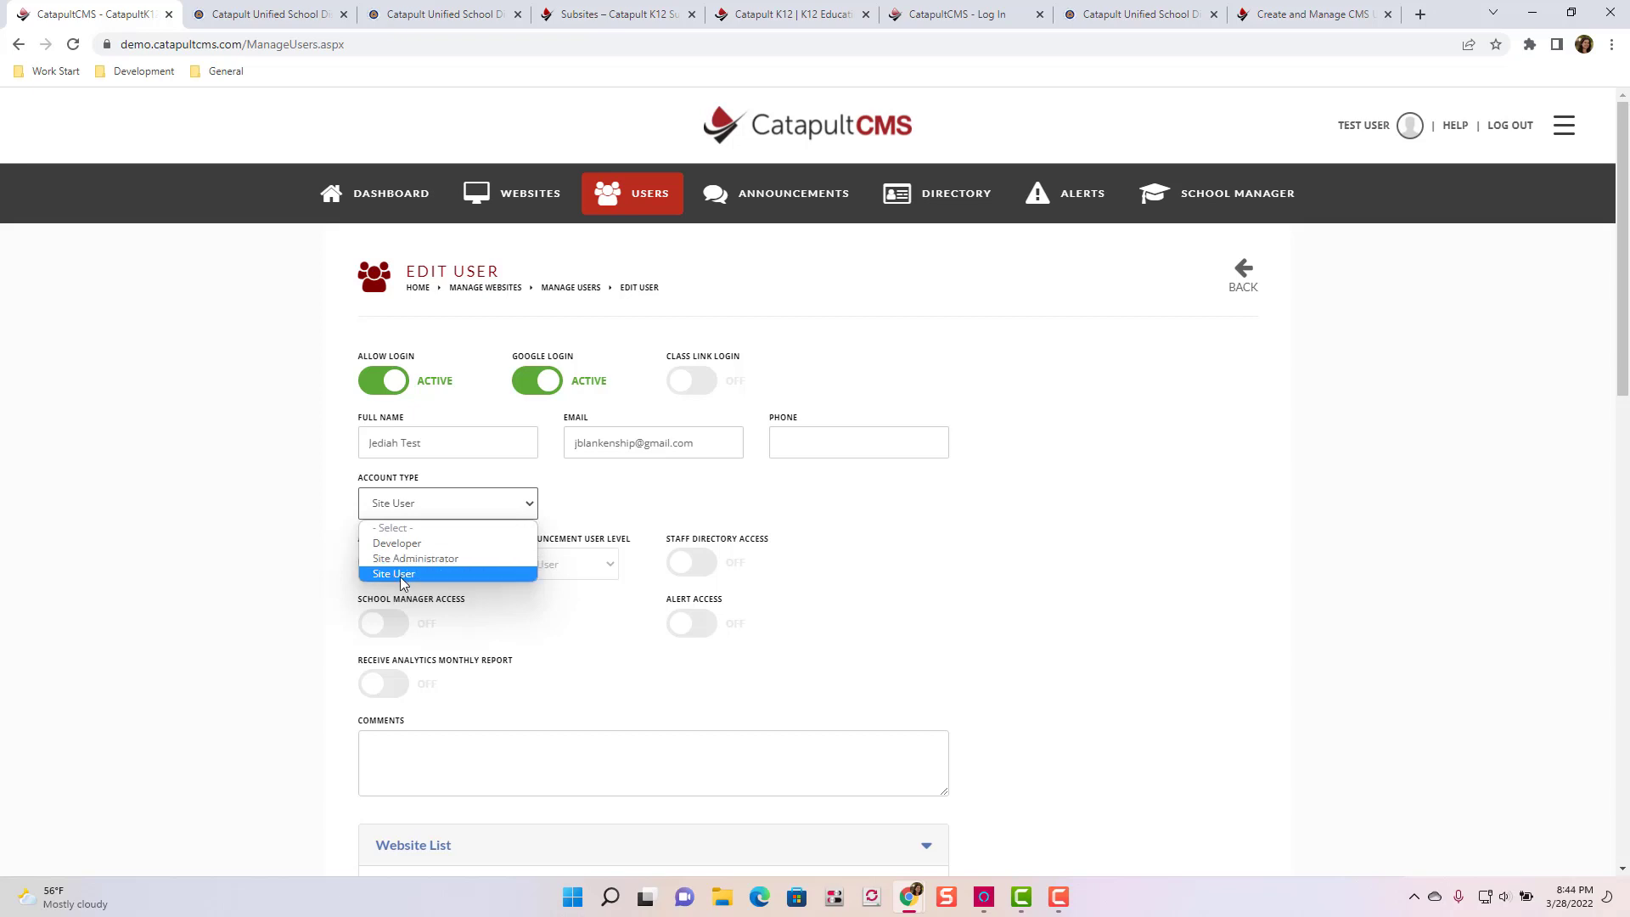
pyautogui.click(671, 518)
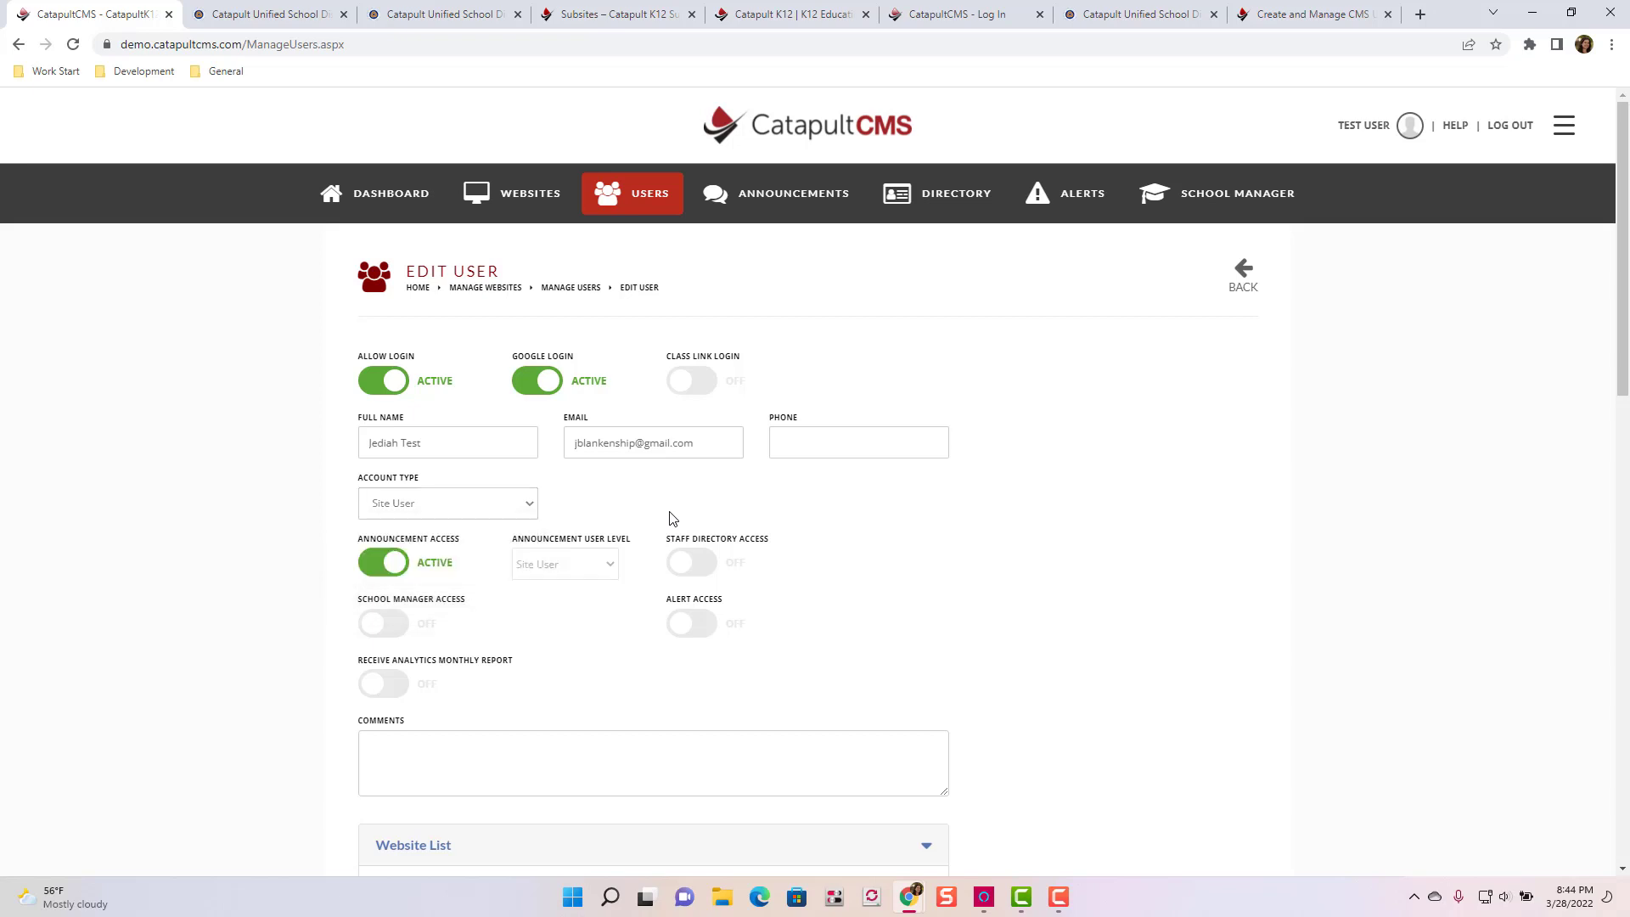
pyautogui.click(369, 571)
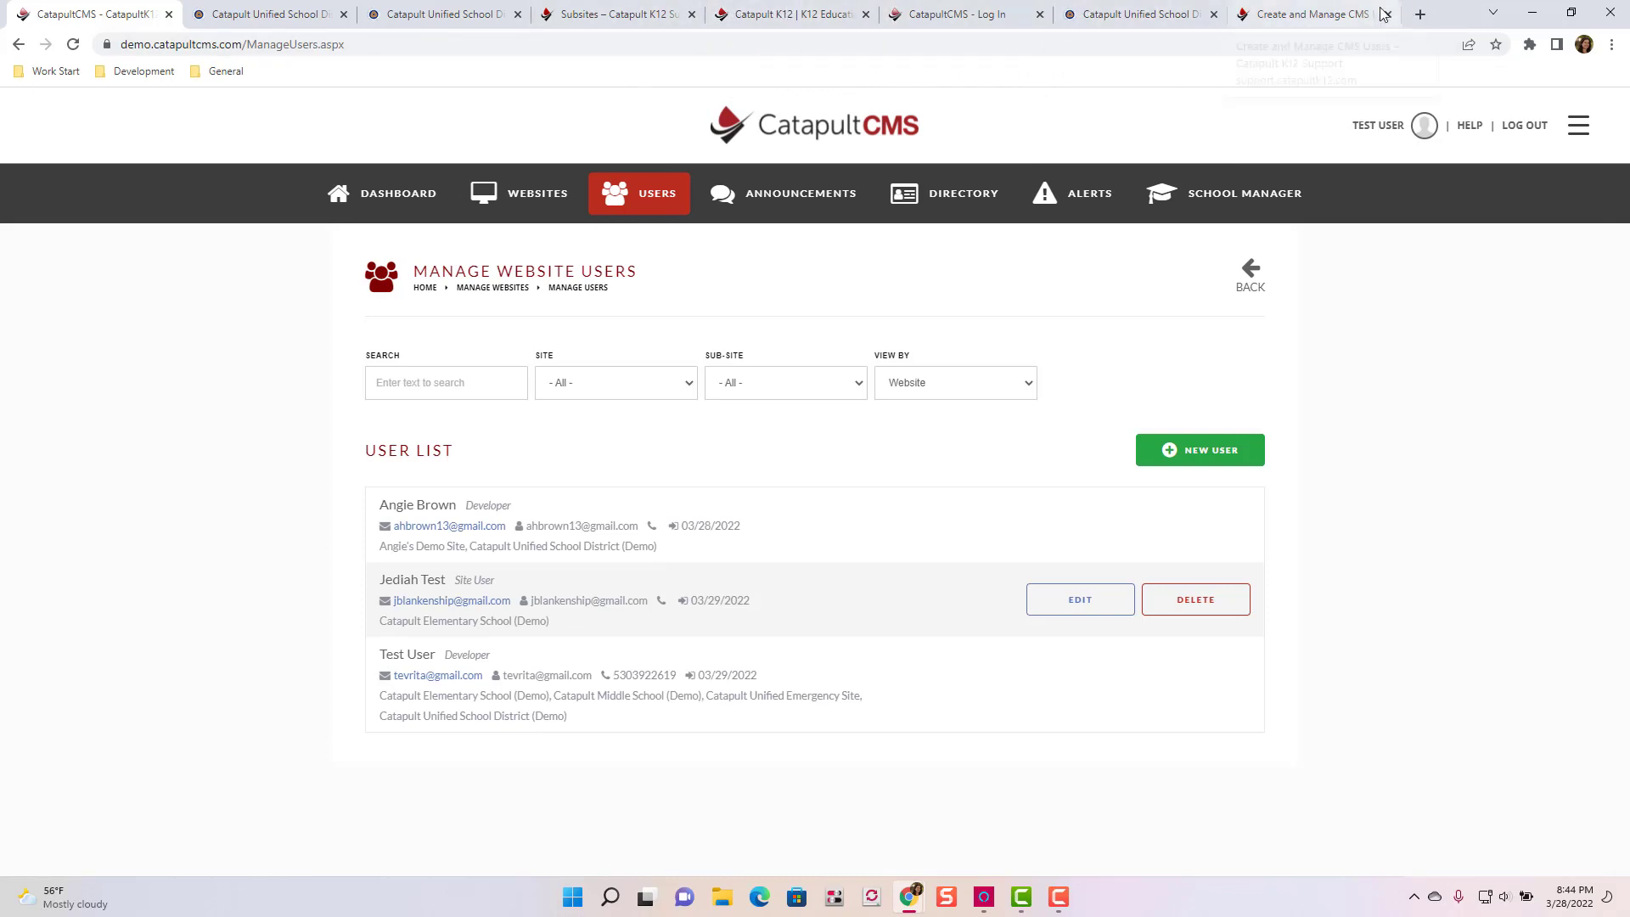
# - Read the Developer, Administrator and Site User permissions in the Create and Manage CMS Users article, and return to its video tutorial
pyautogui.click(1337, 14)
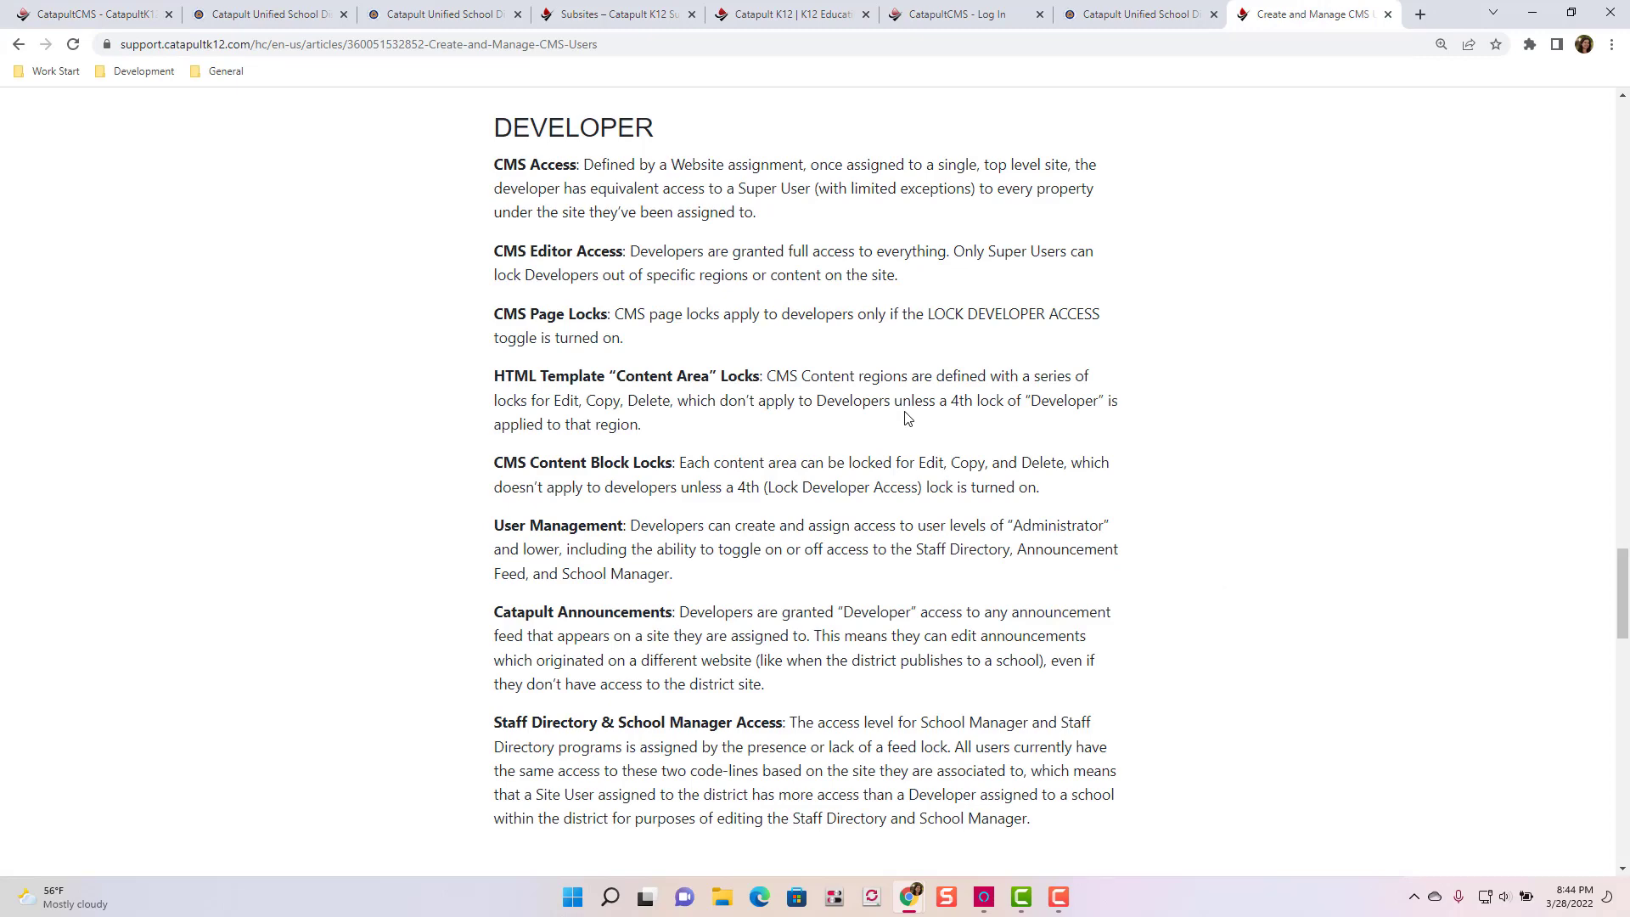
pyautogui.scroll(-8, 906, 418)
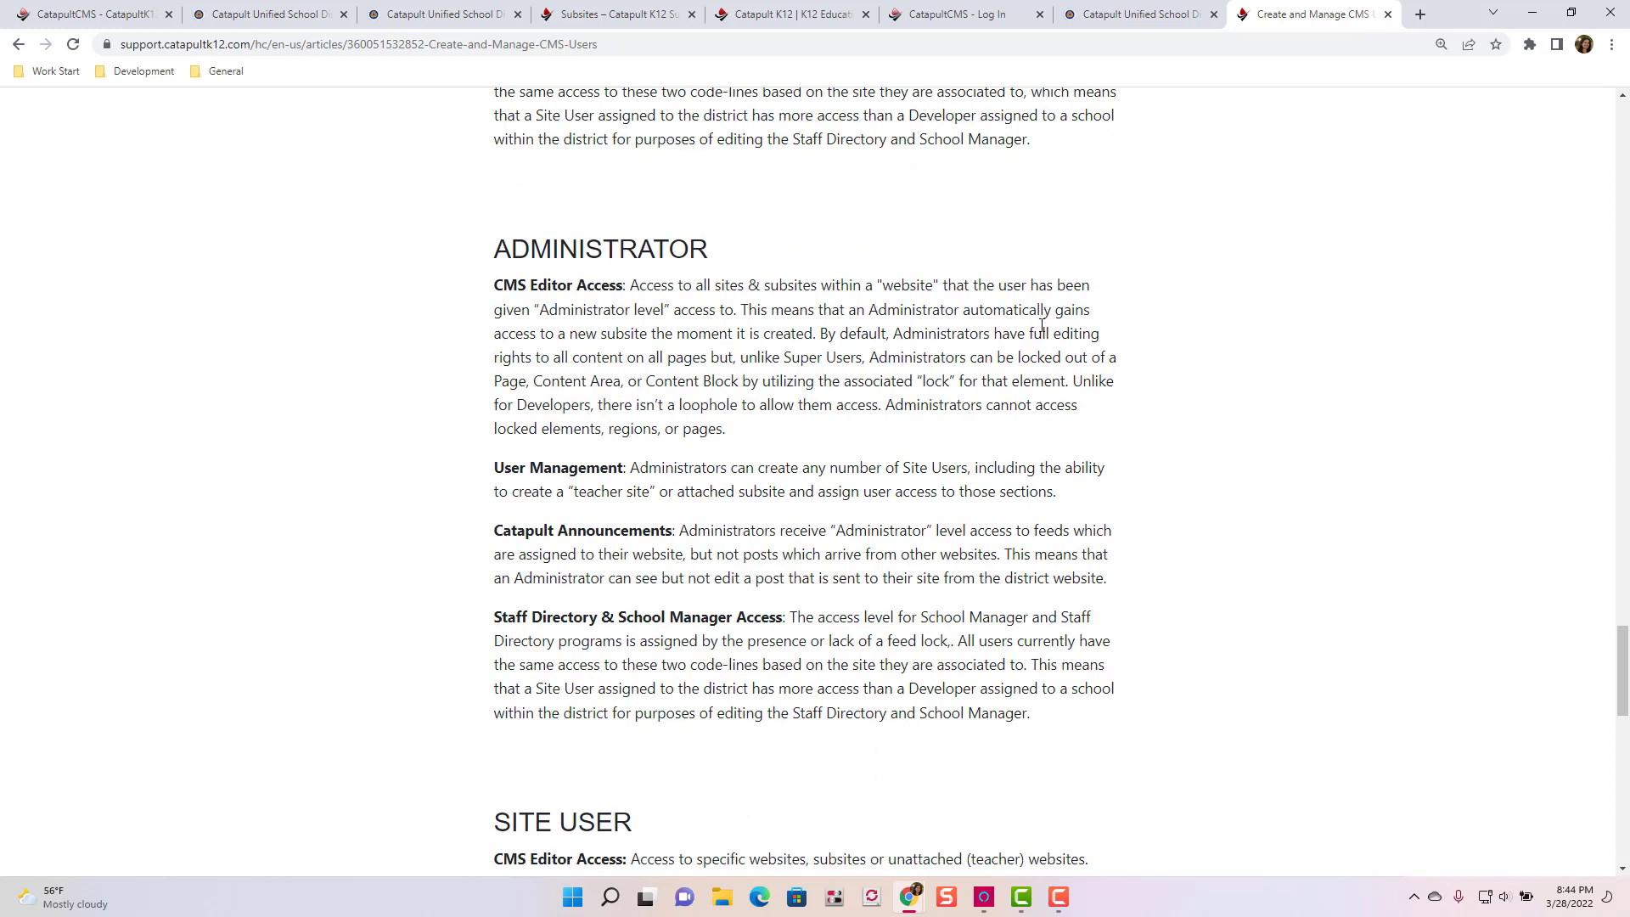
pyautogui.scroll(-7, 1042, 327)
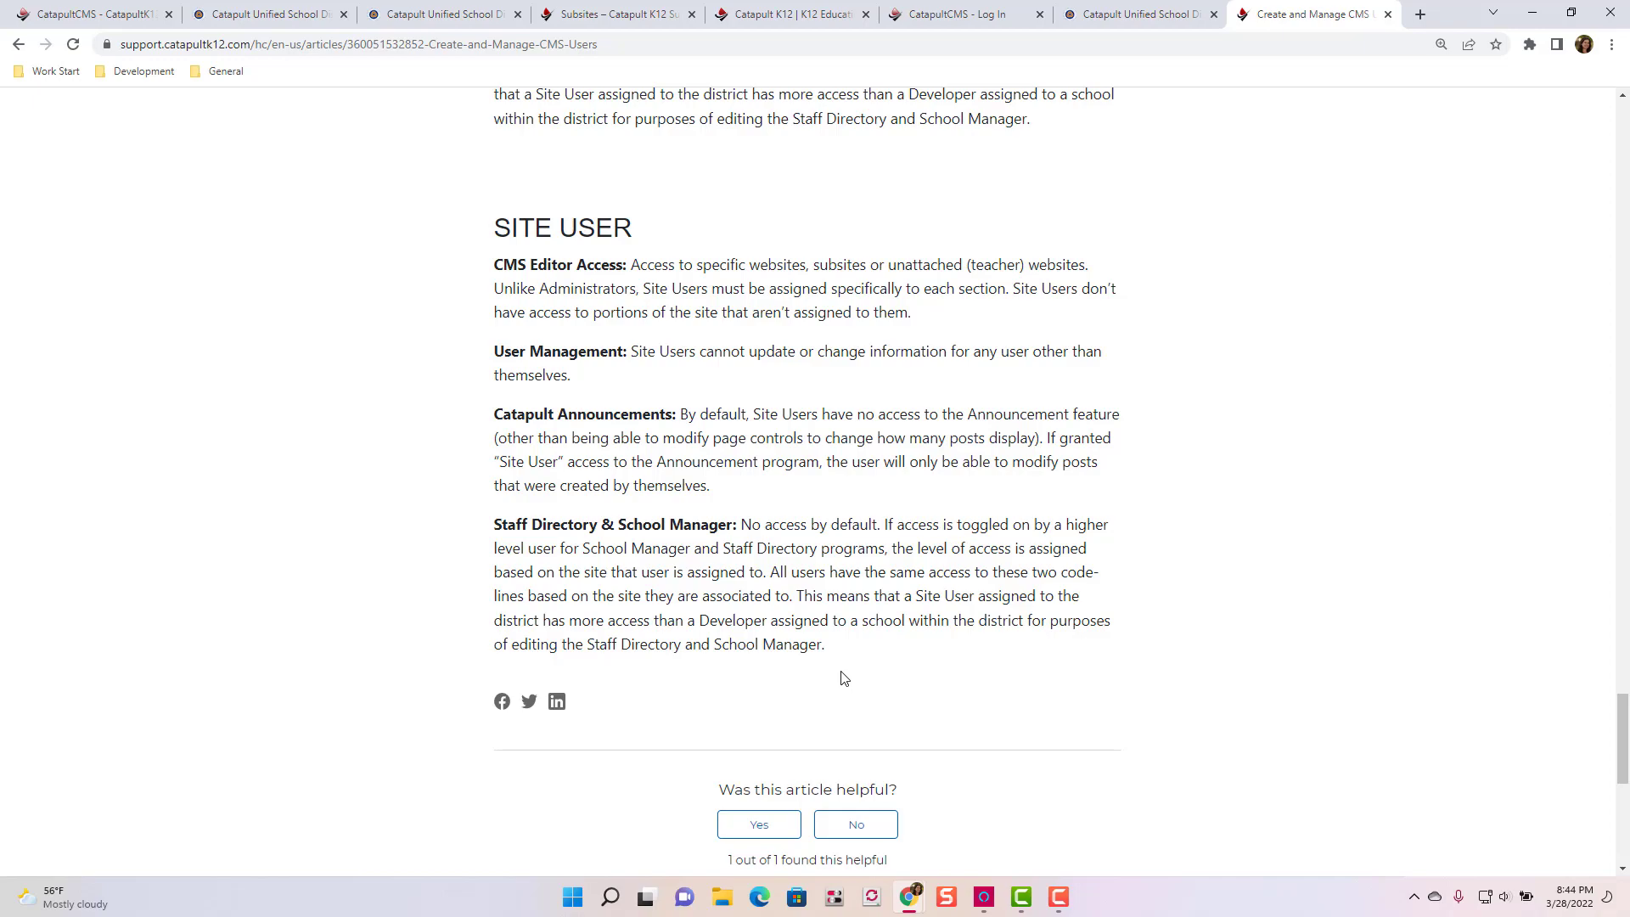
pyautogui.scroll(20, 843, 678)
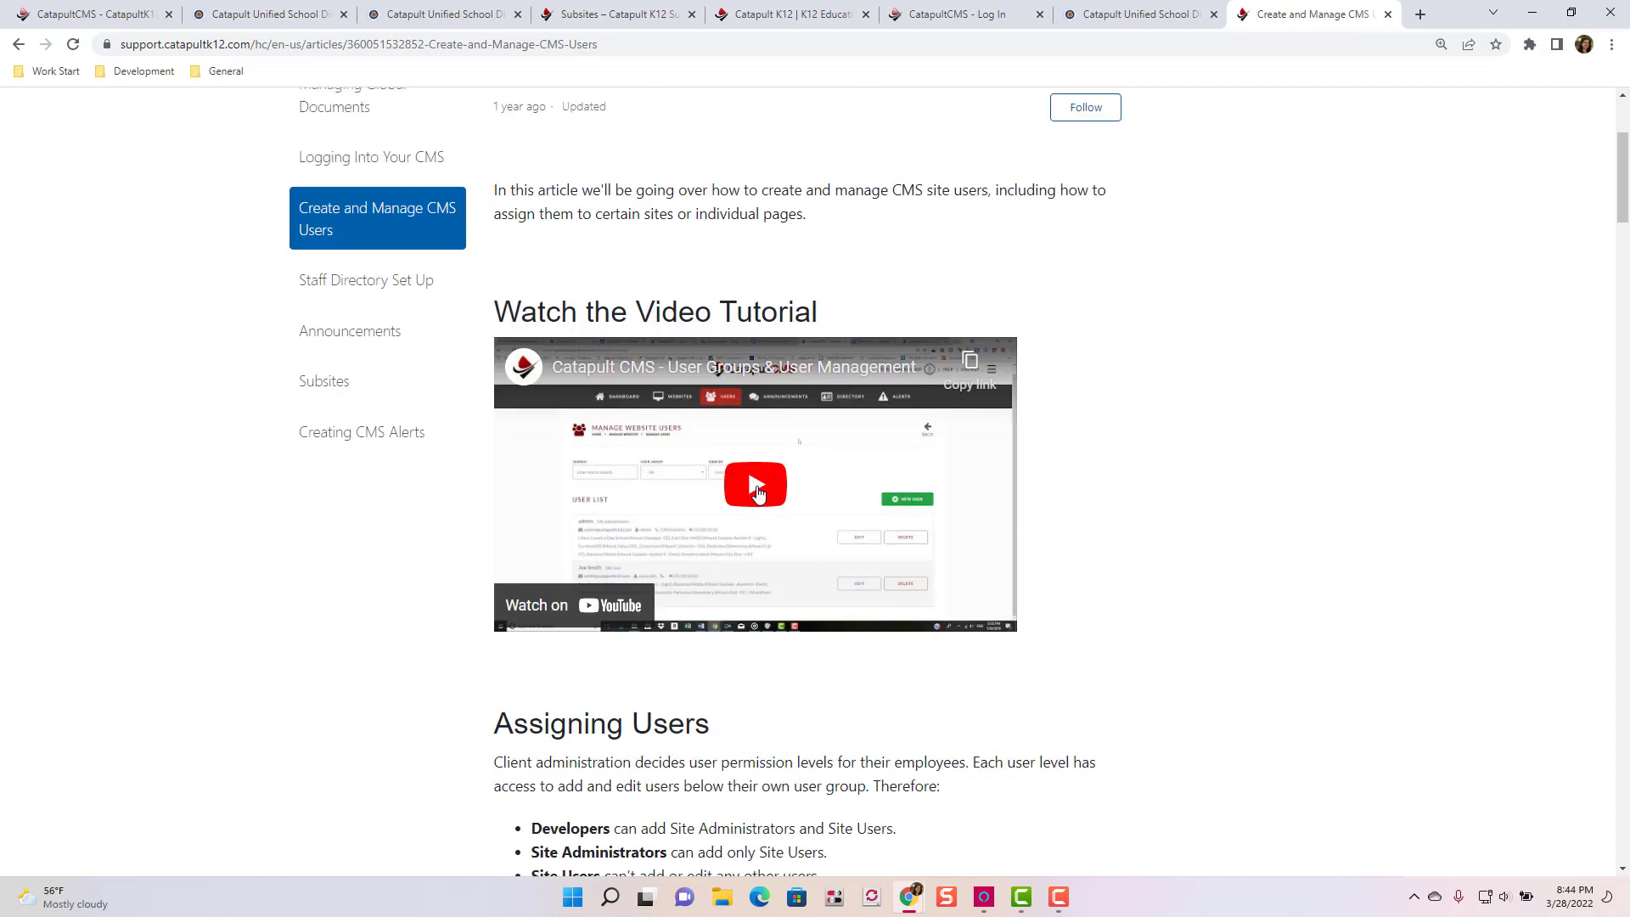
# - Start a new user in the CMS with Google login turned on, and expand the user's website list
pyautogui.click(119, 13)
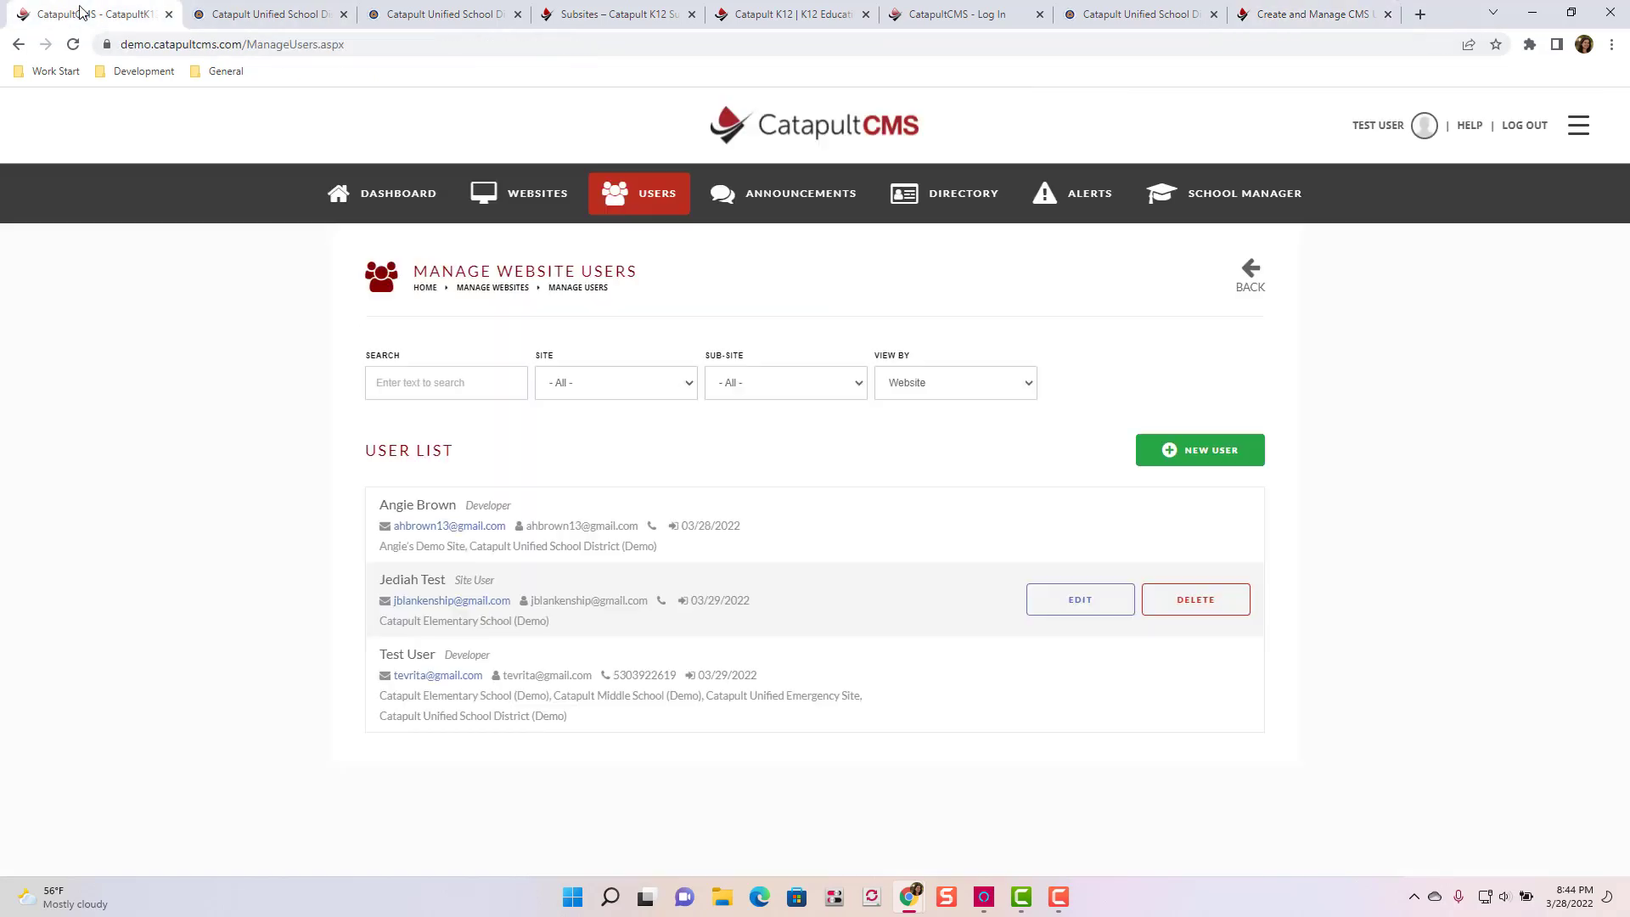
pyautogui.click(1201, 463)
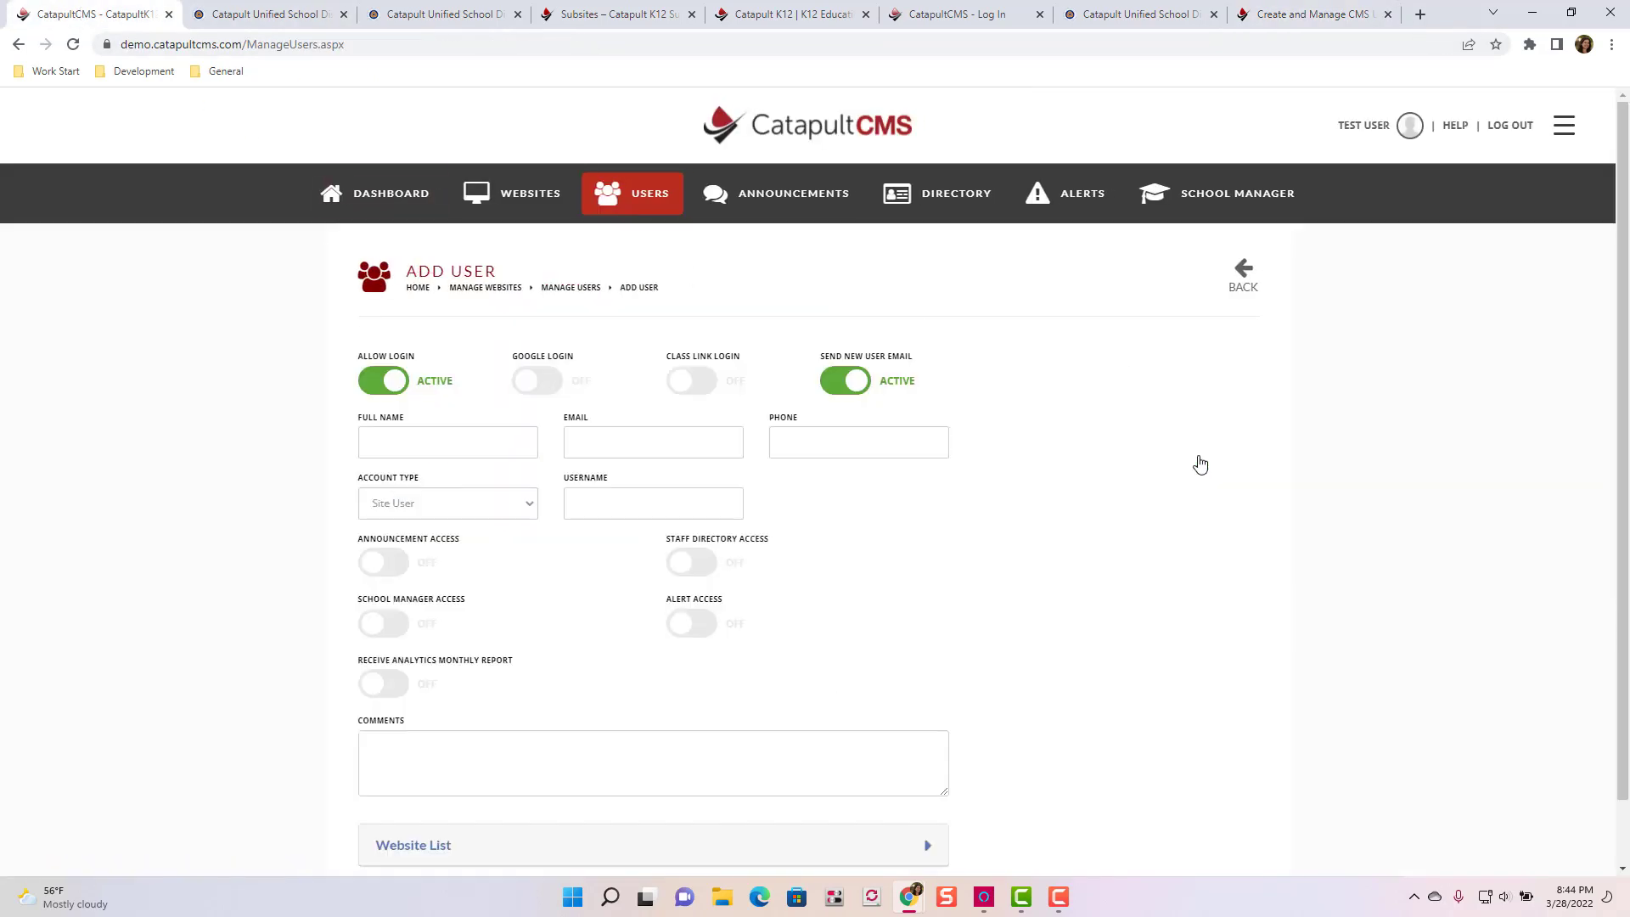
pyautogui.click(560, 379)
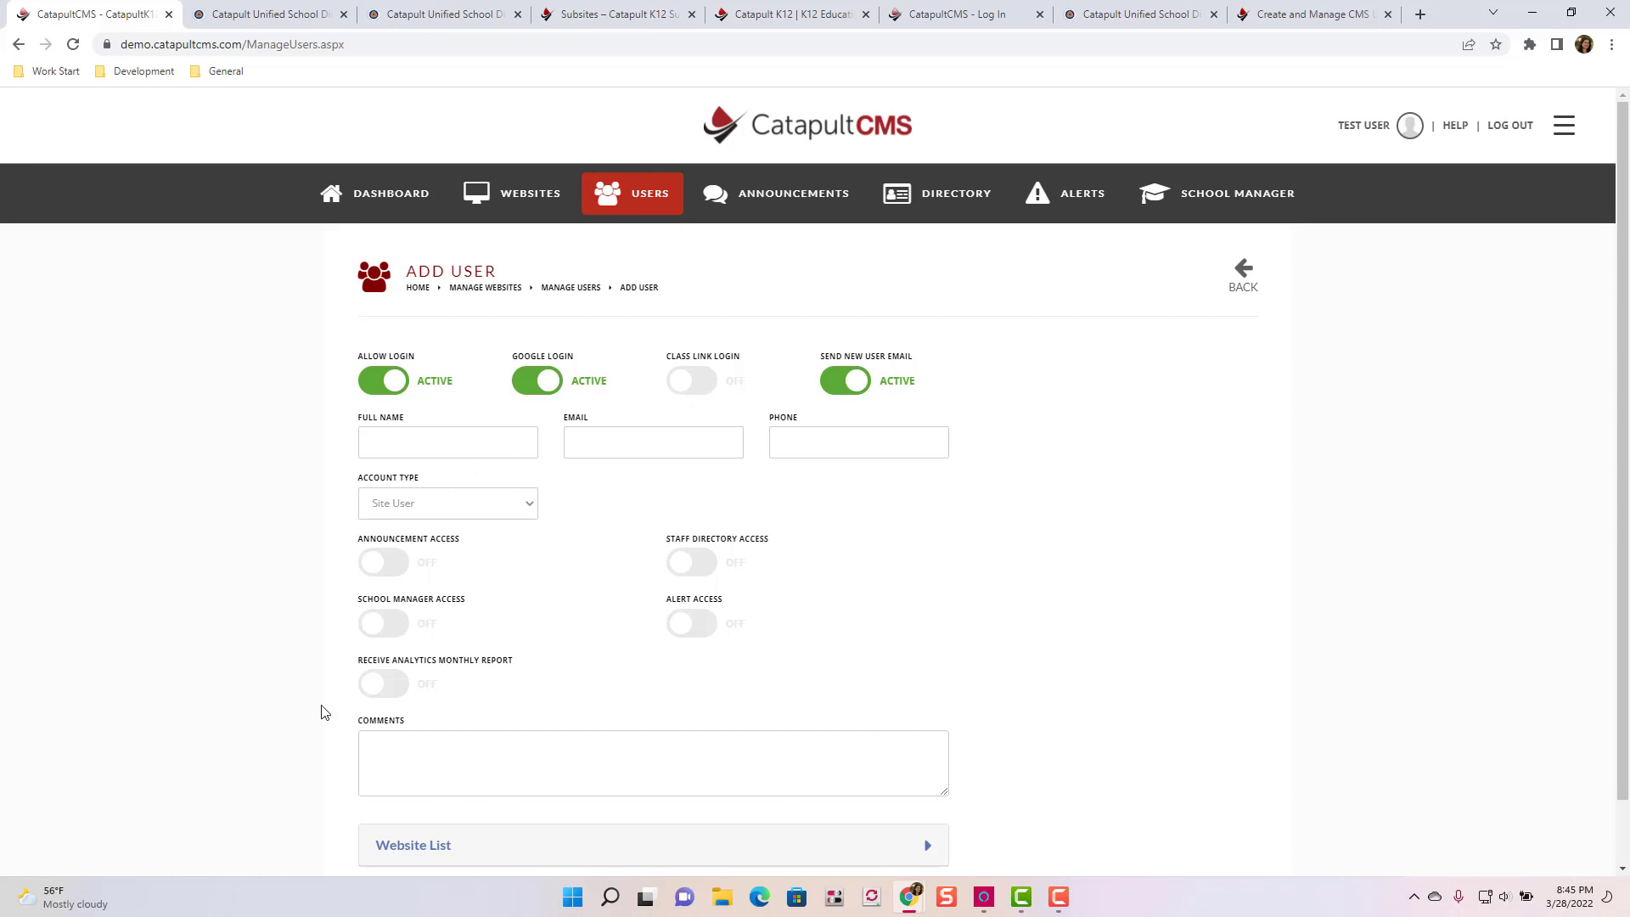
pyautogui.scroll(-1, 497, 732)
pyautogui.click(496, 763)
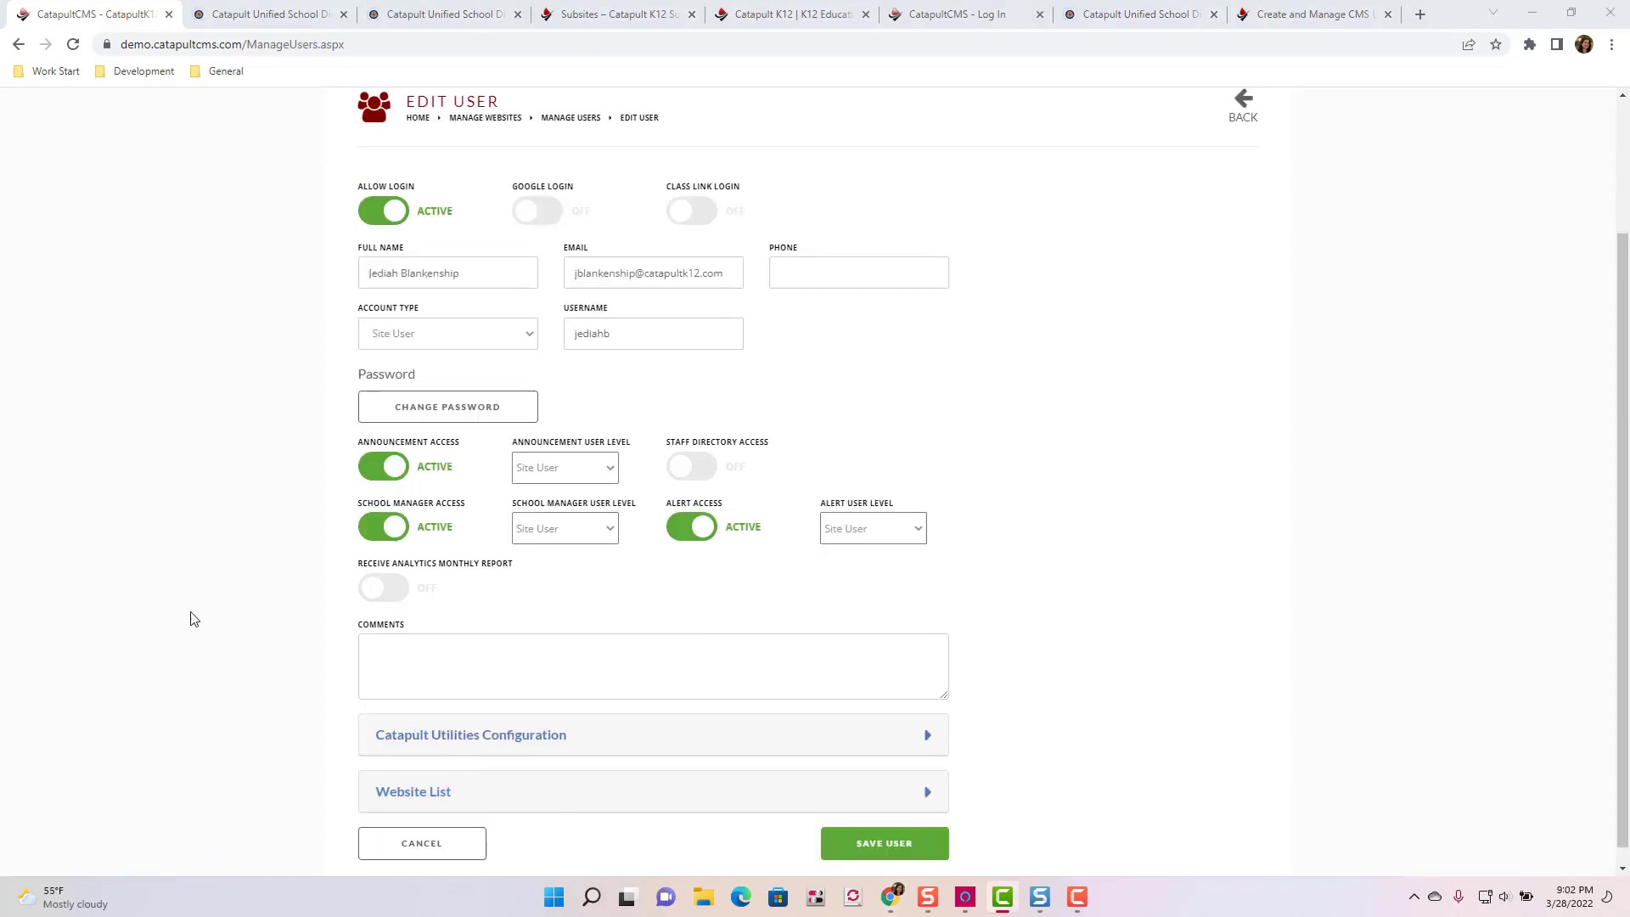
# - Change the existing user's account type to Site Administrator and check the announcement and School Manager user levels
pyautogui.click(417, 334)
pyautogui.click(408, 379)
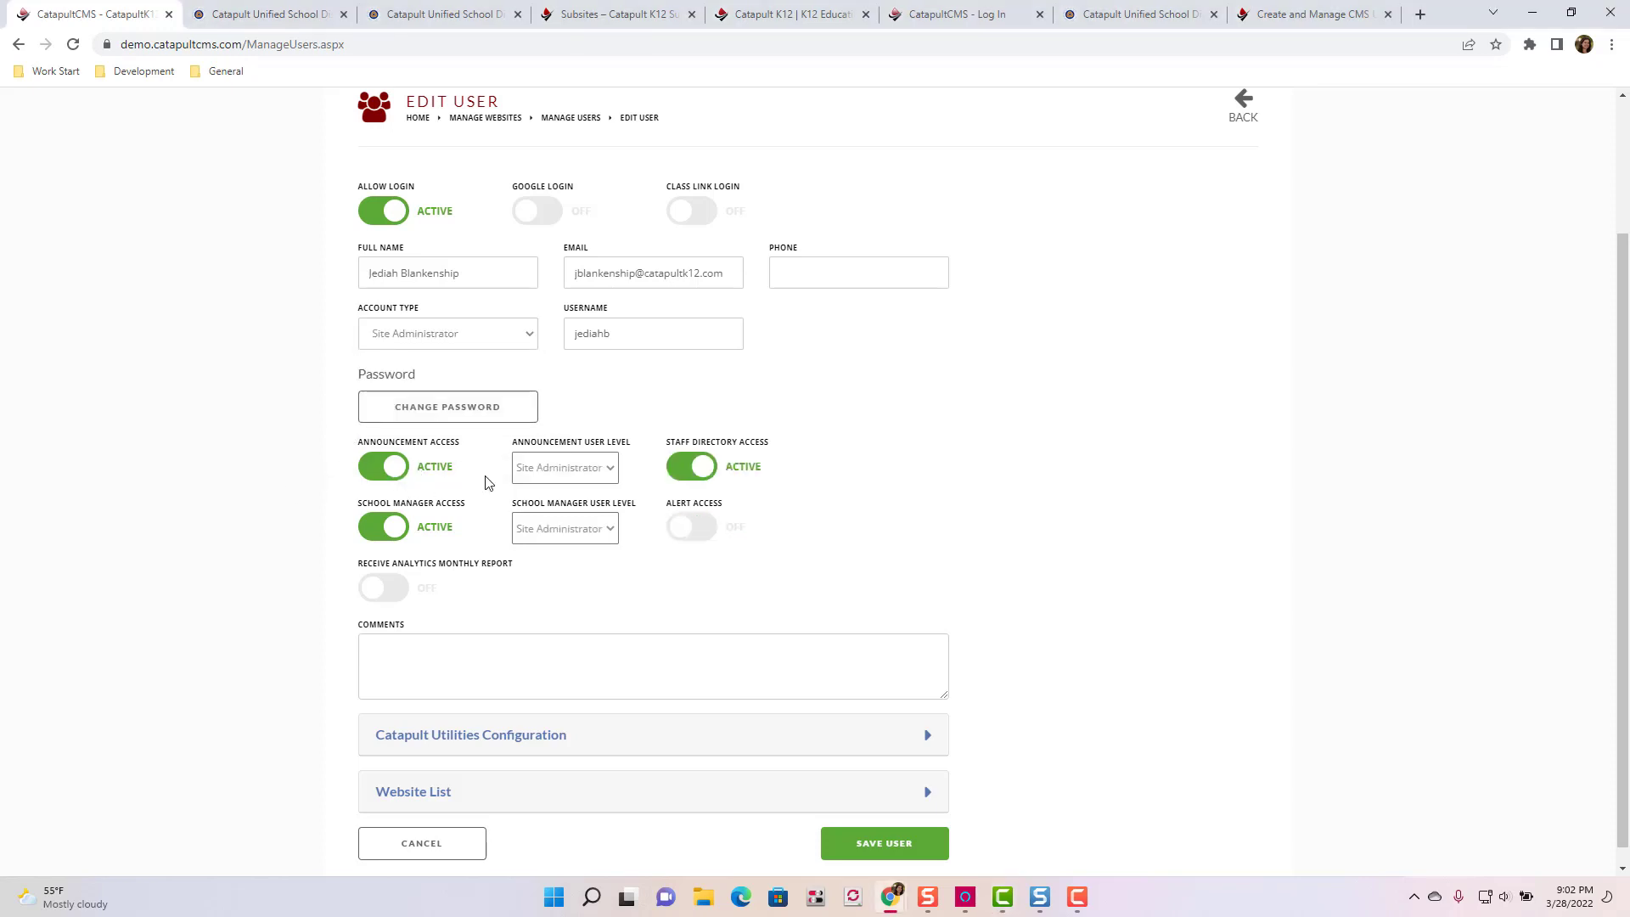
pyautogui.click(536, 474)
pyautogui.click(538, 525)
# - Turn on the user's alert access at the Site User level and save the user
pyautogui.click(680, 528)
pyautogui.click(859, 530)
pyautogui.click(866, 628)
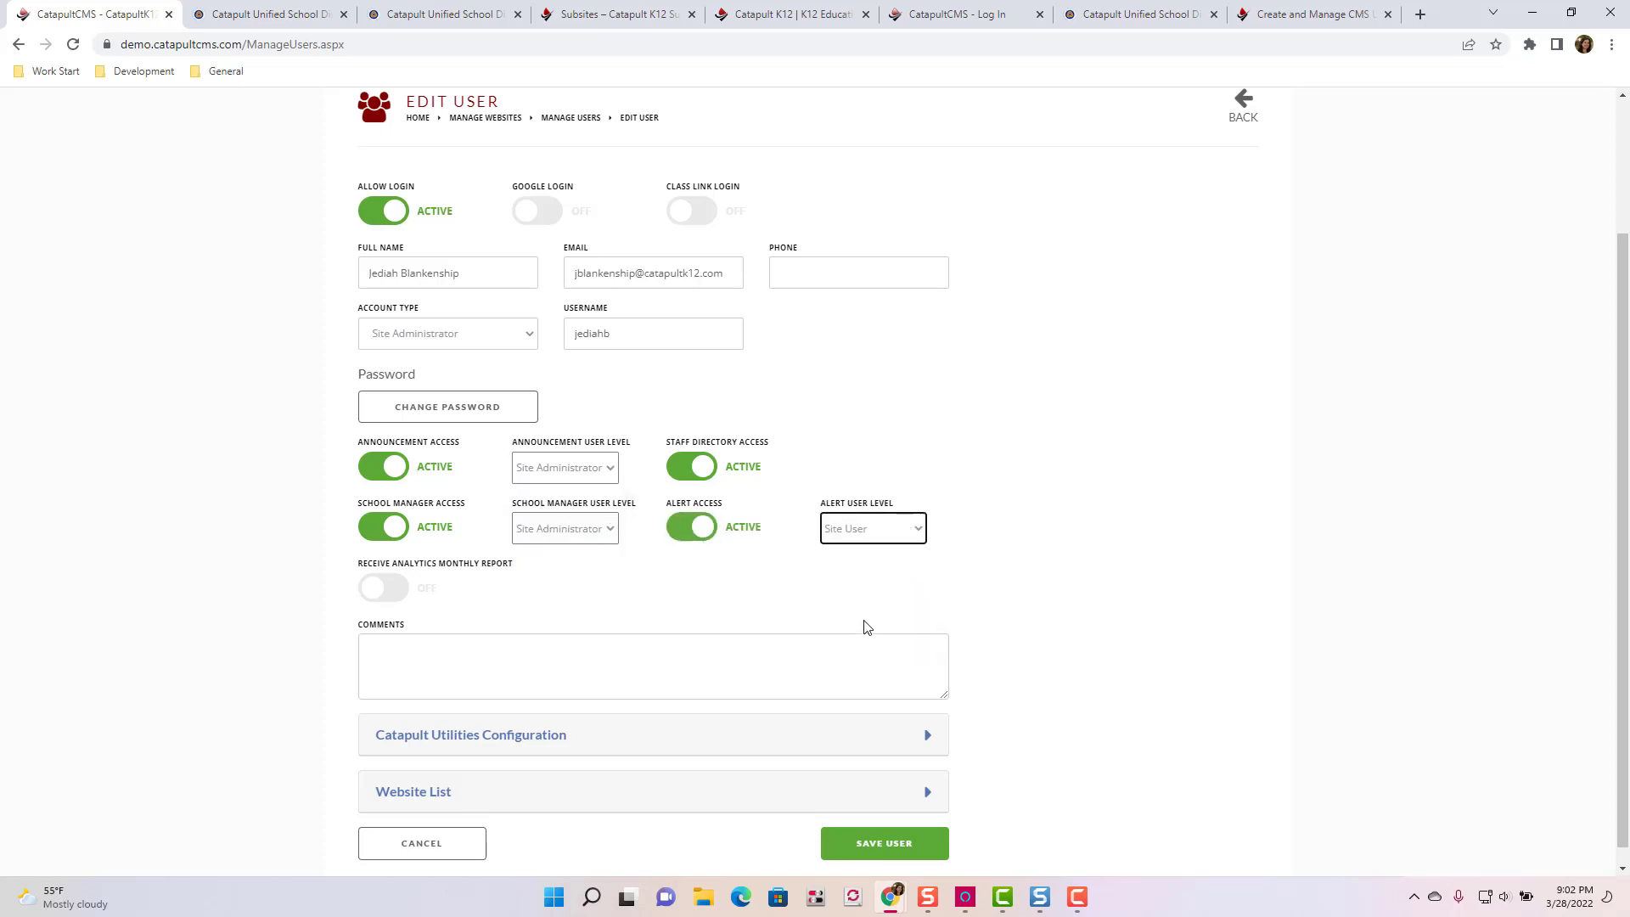
pyautogui.click(900, 839)
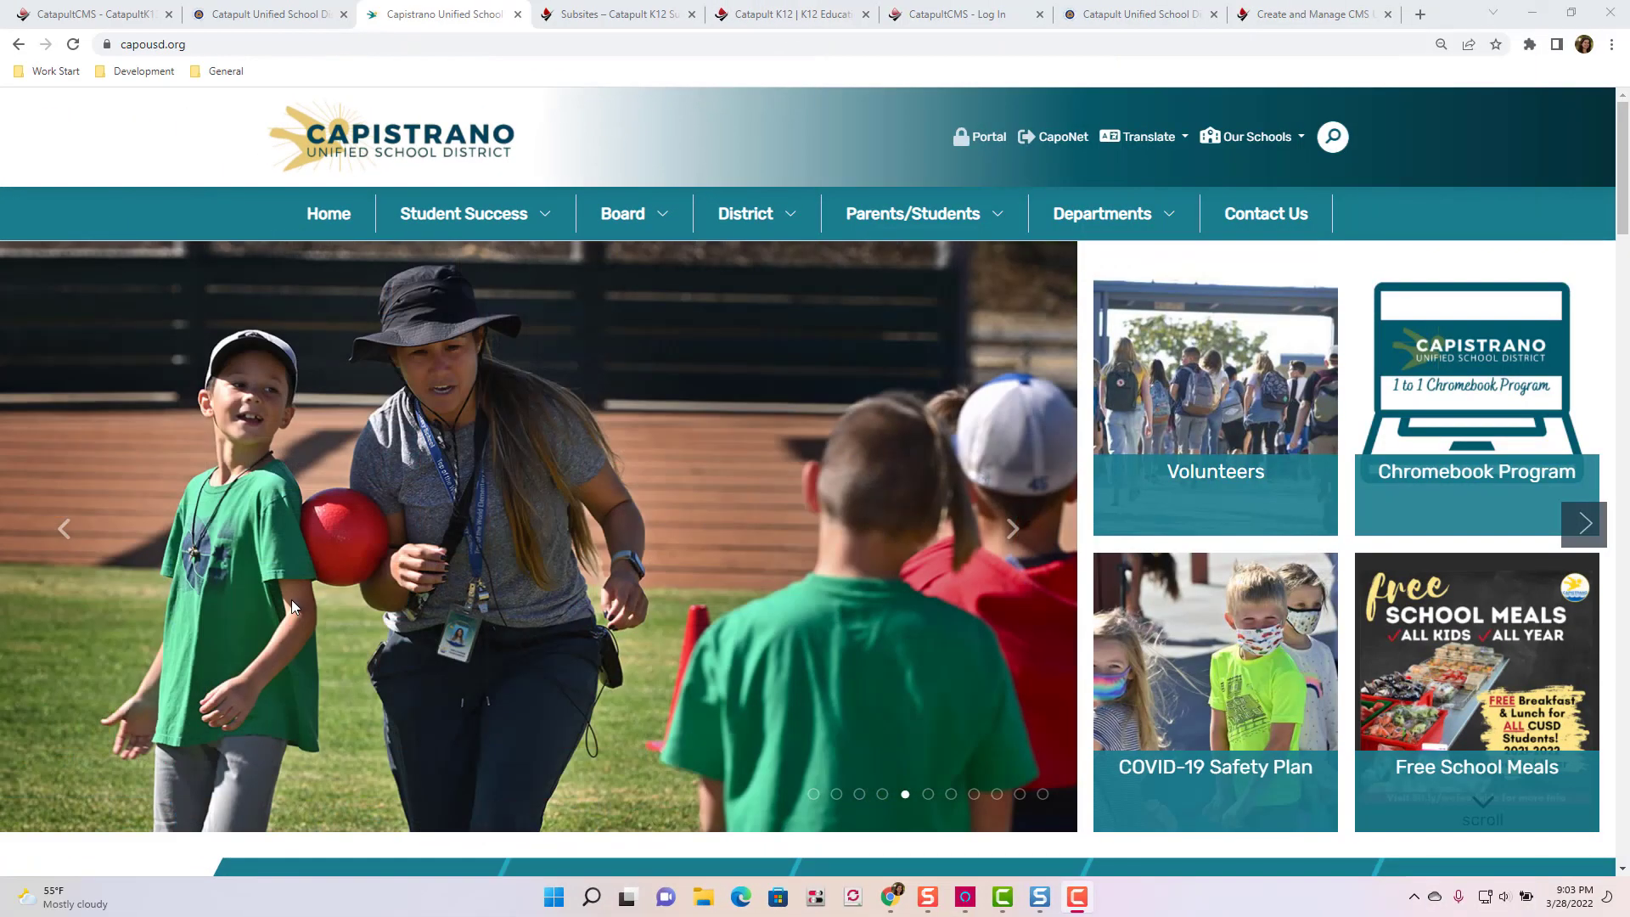
# - Look through the latest news on the Capistrano Unified School District homepage and browse its full announcements page
pyautogui.scroll(-8, 292, 600)
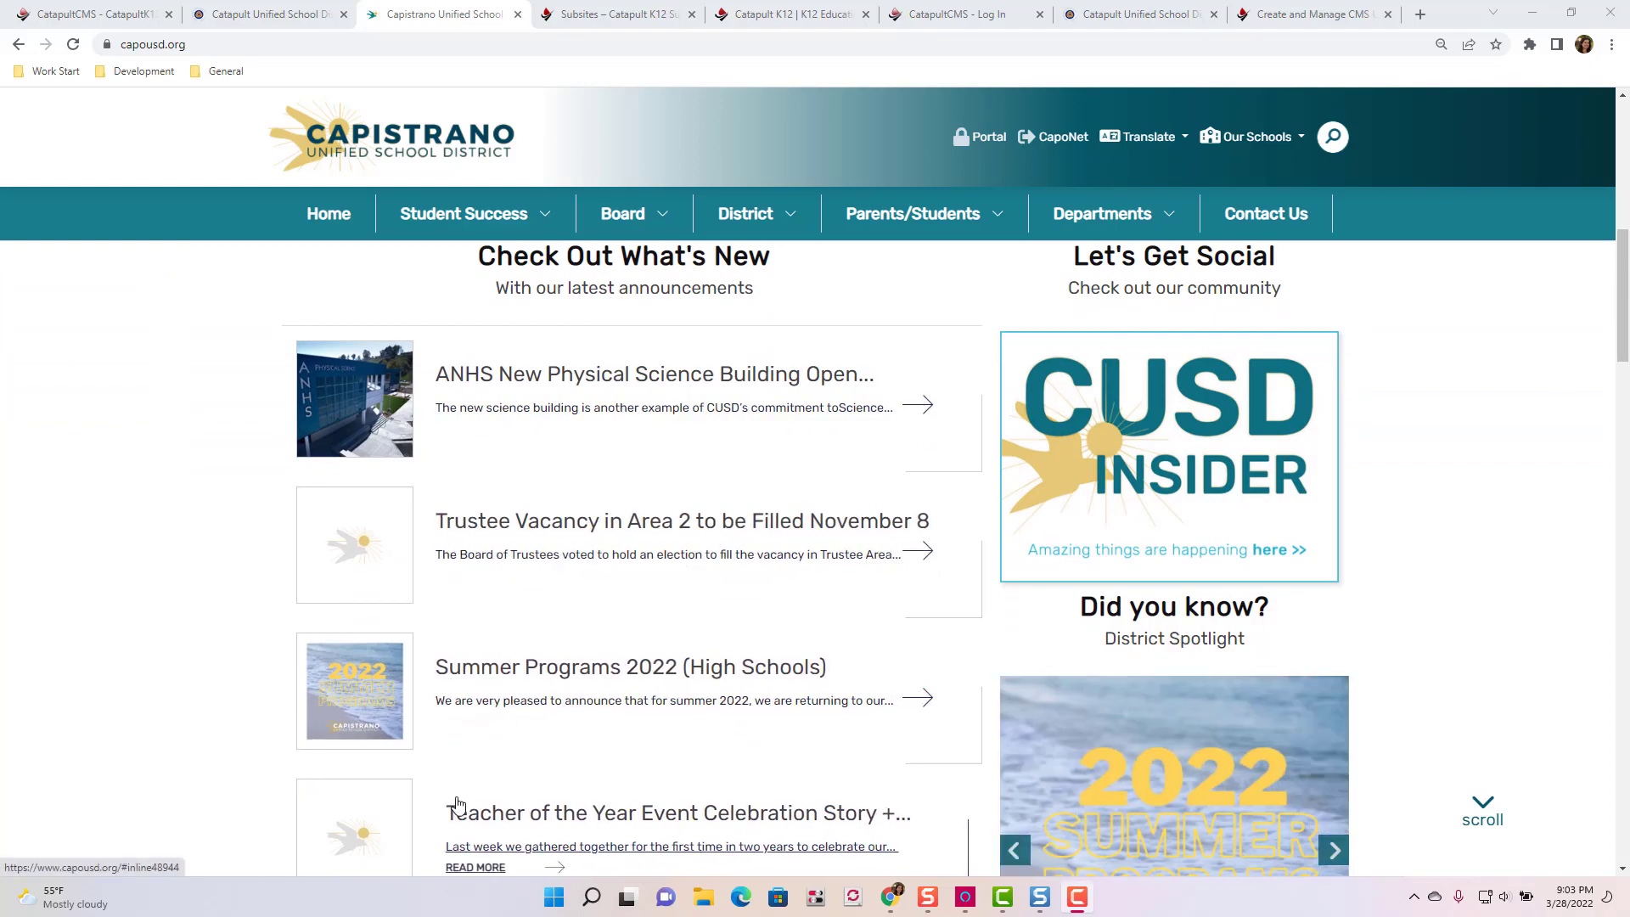
pyautogui.scroll(-4, 451, 802)
pyautogui.click(566, 643)
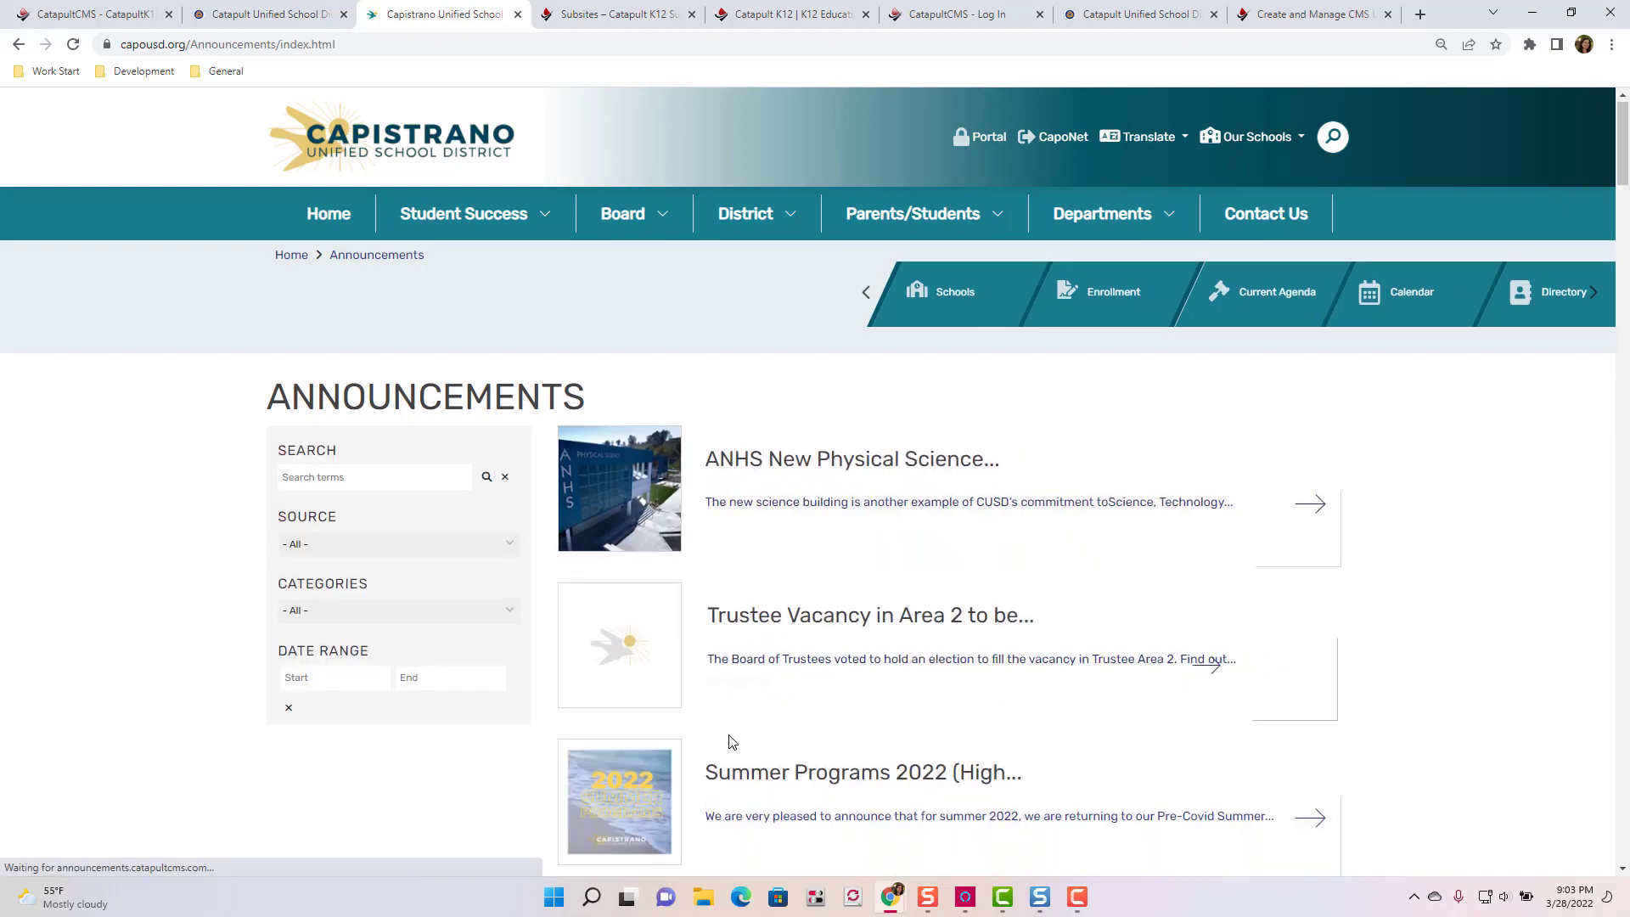
pyautogui.scroll(-3, 732, 765)
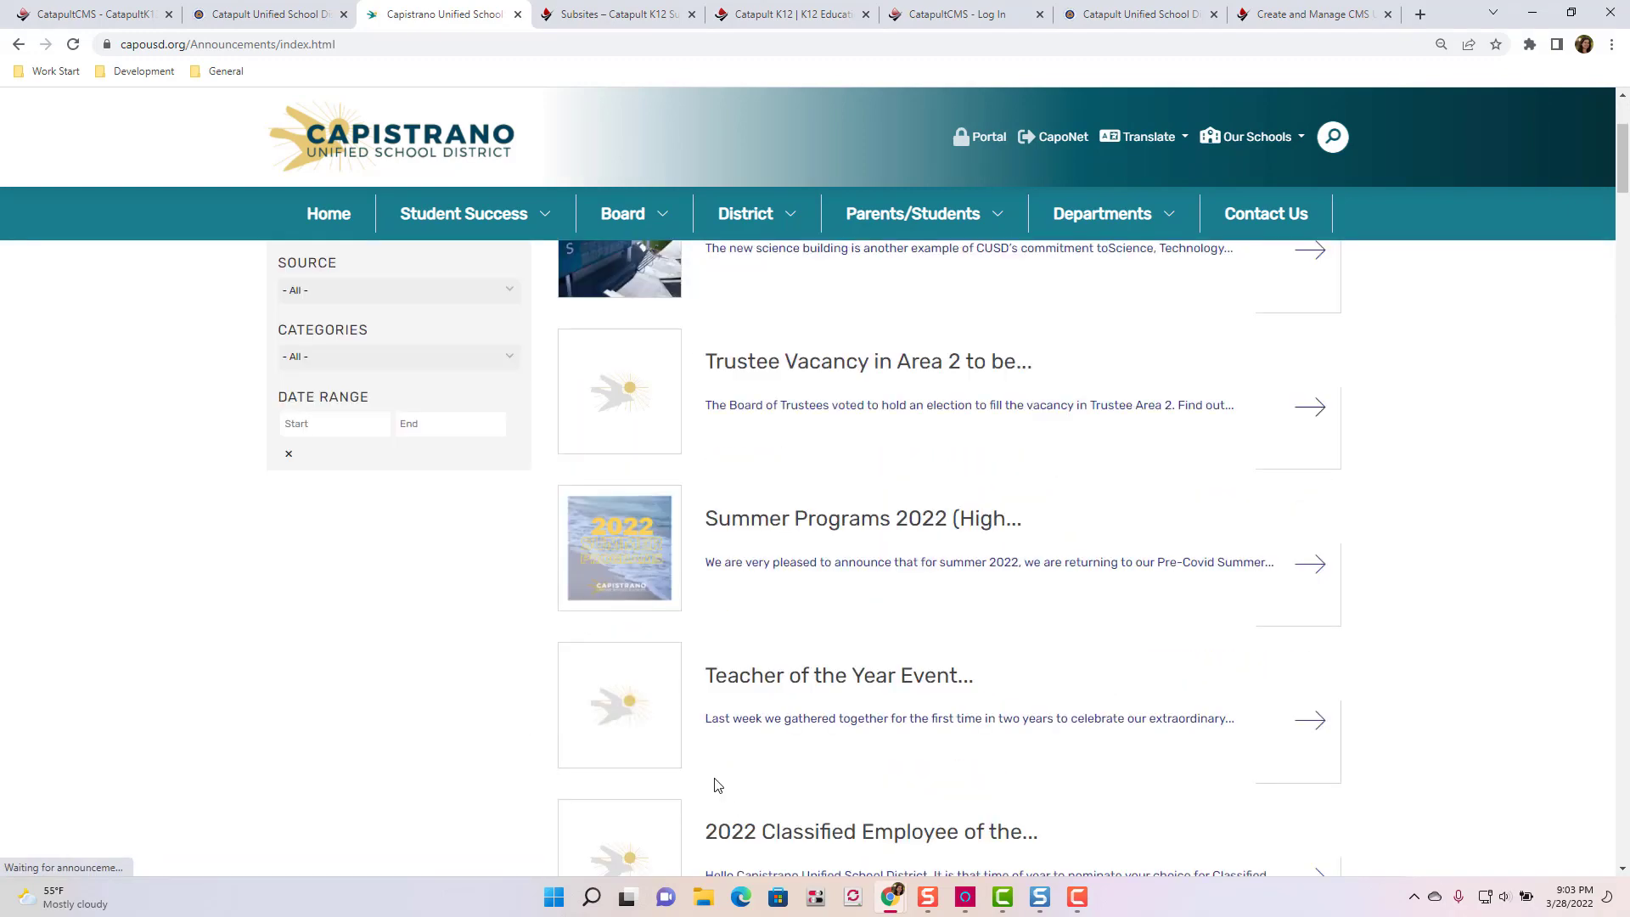
pyautogui.click(263, 10)
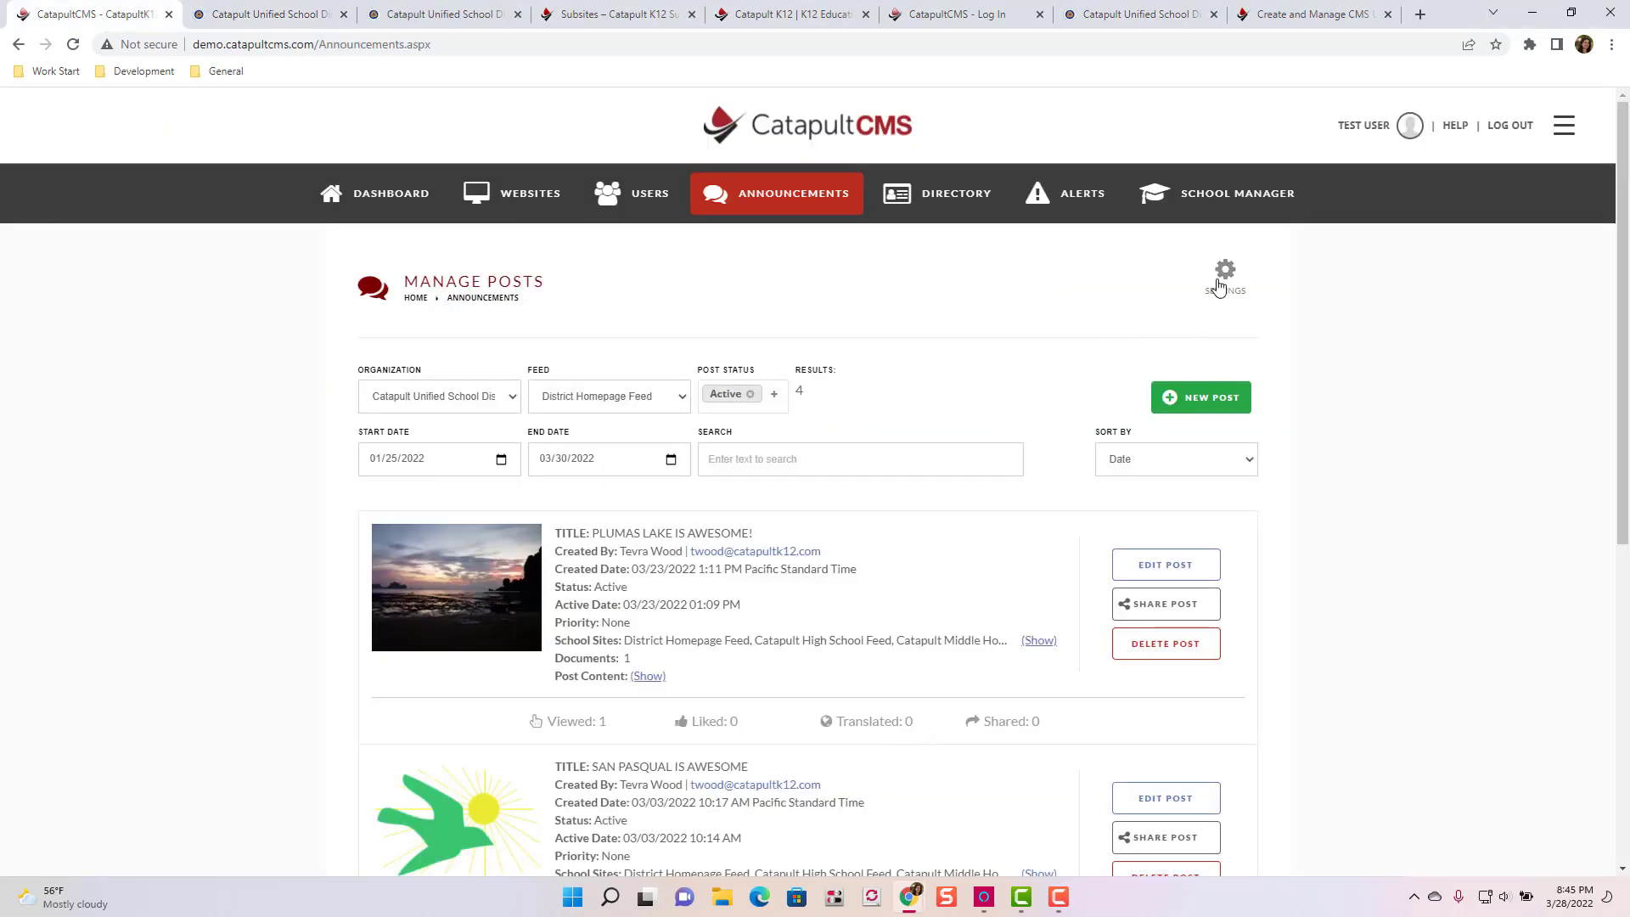
# - Review the feed list in the announcement settings and return to the announcements
pyautogui.click(1218, 287)
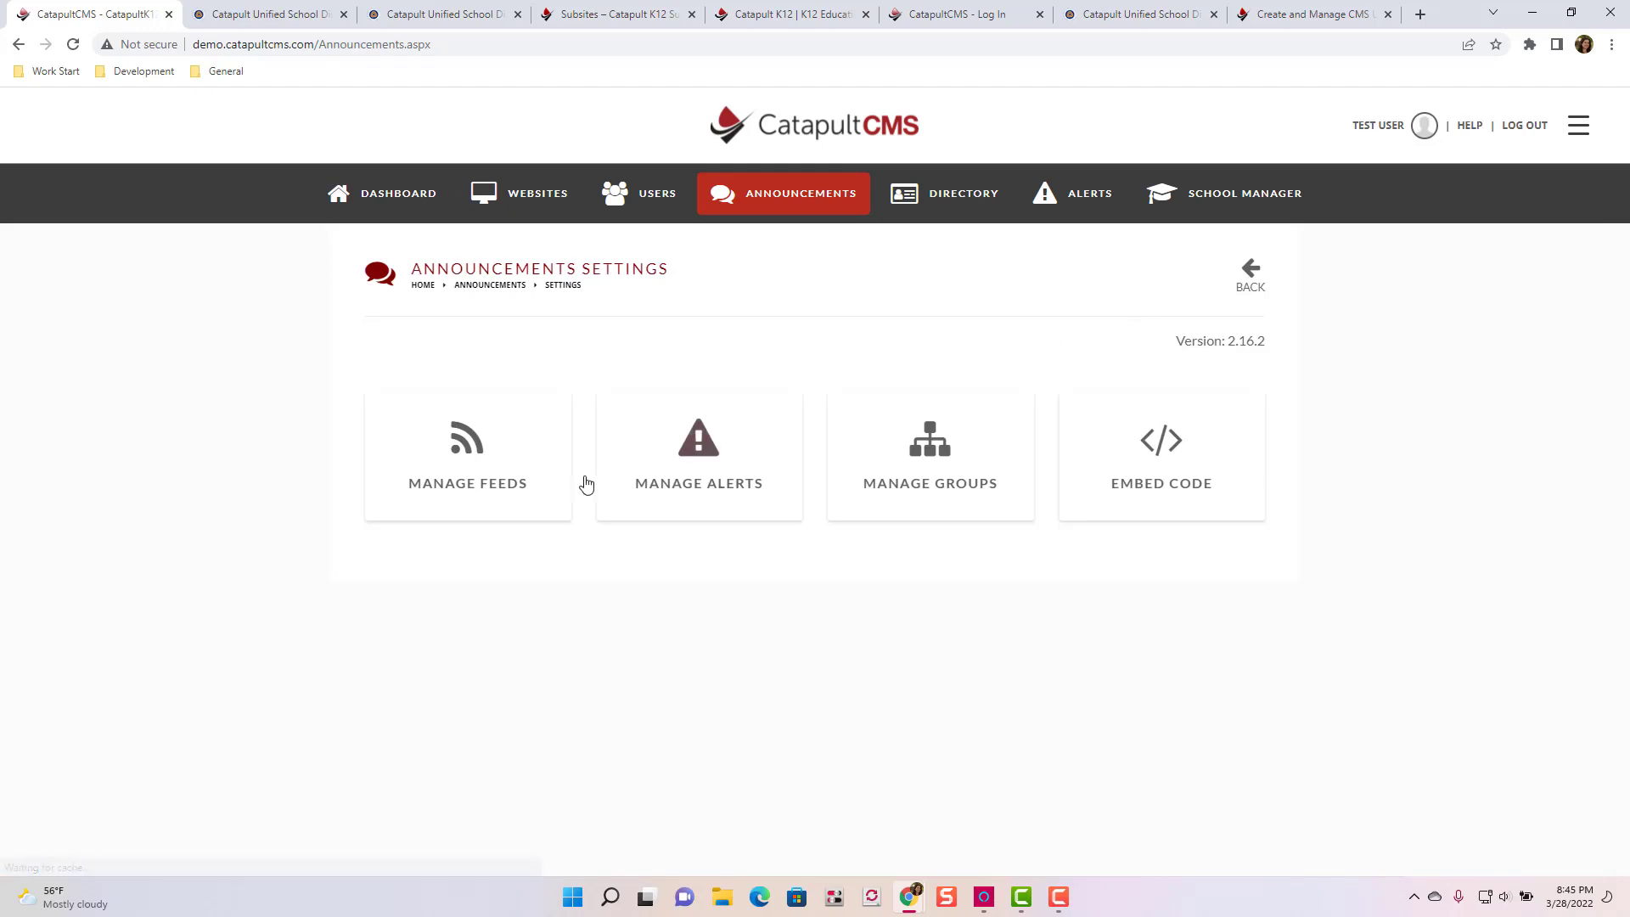
pyautogui.click(491, 496)
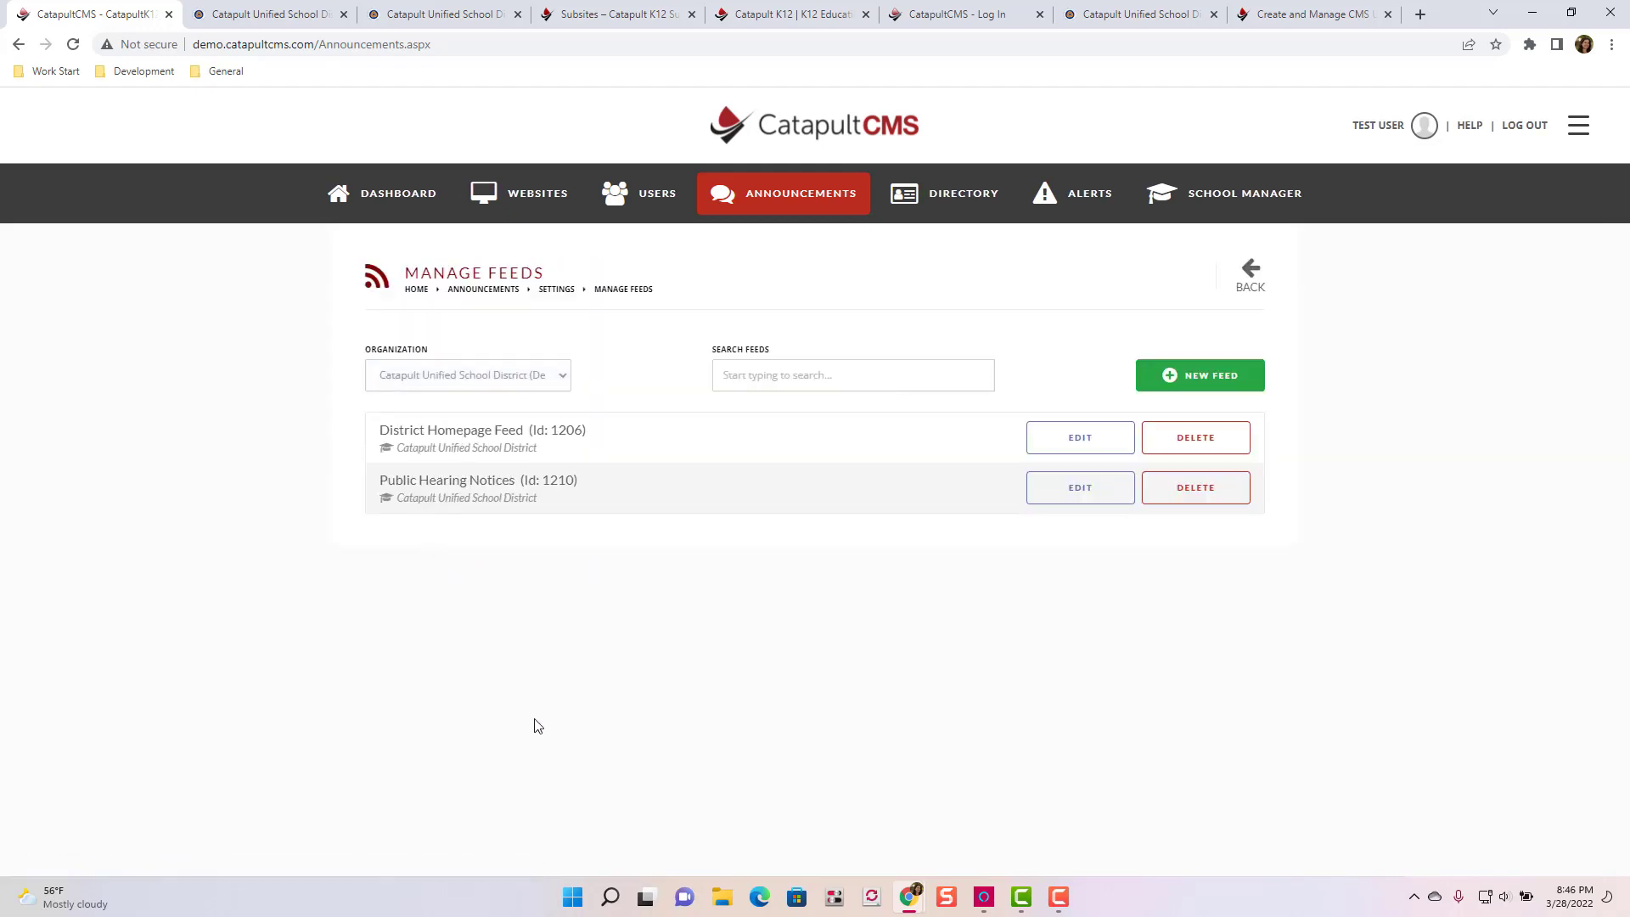
pyautogui.click(1250, 274)
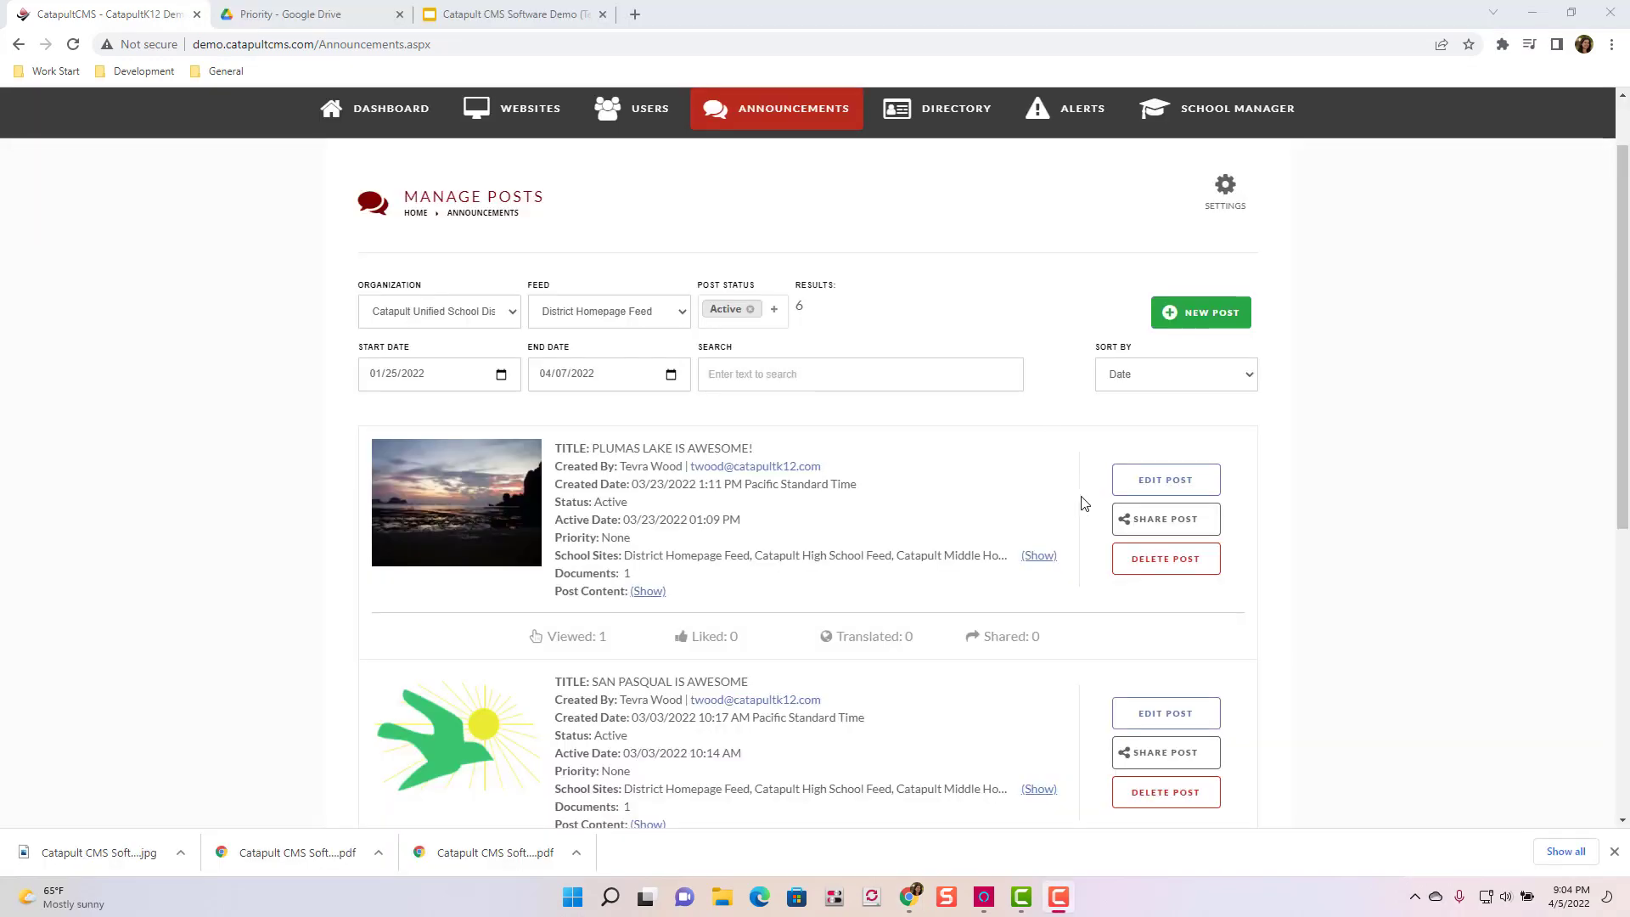
# - Try sharing the "Plumas Lake is Awesome!" post on a managed Facebook page, and discard the share without posting
pyautogui.click(1127, 520)
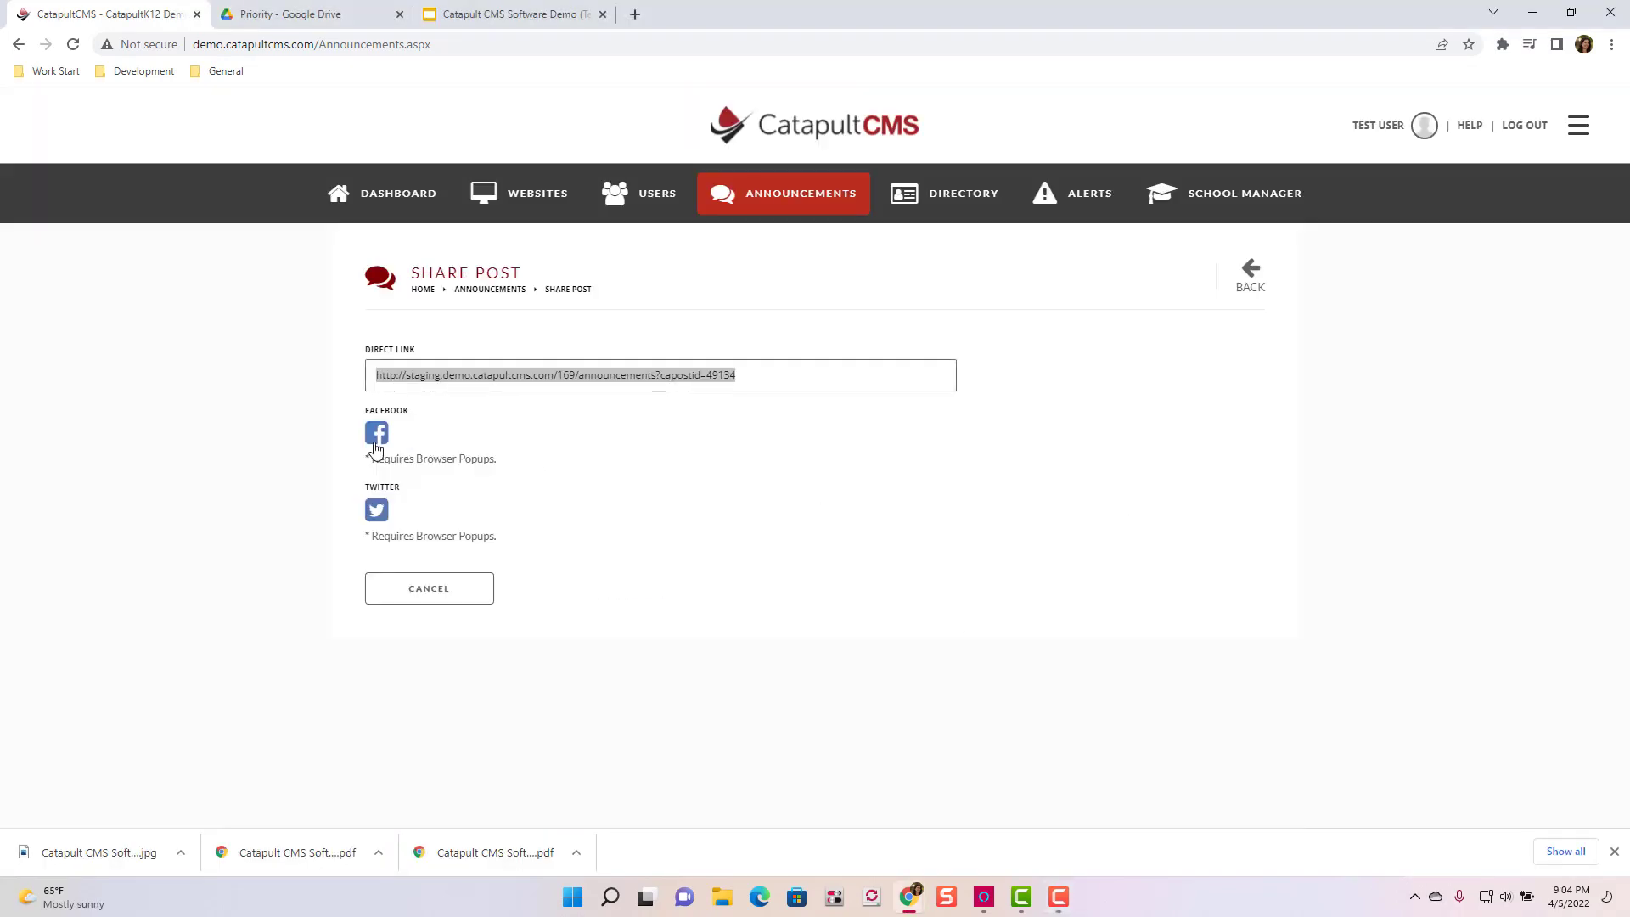
pyautogui.click(377, 437)
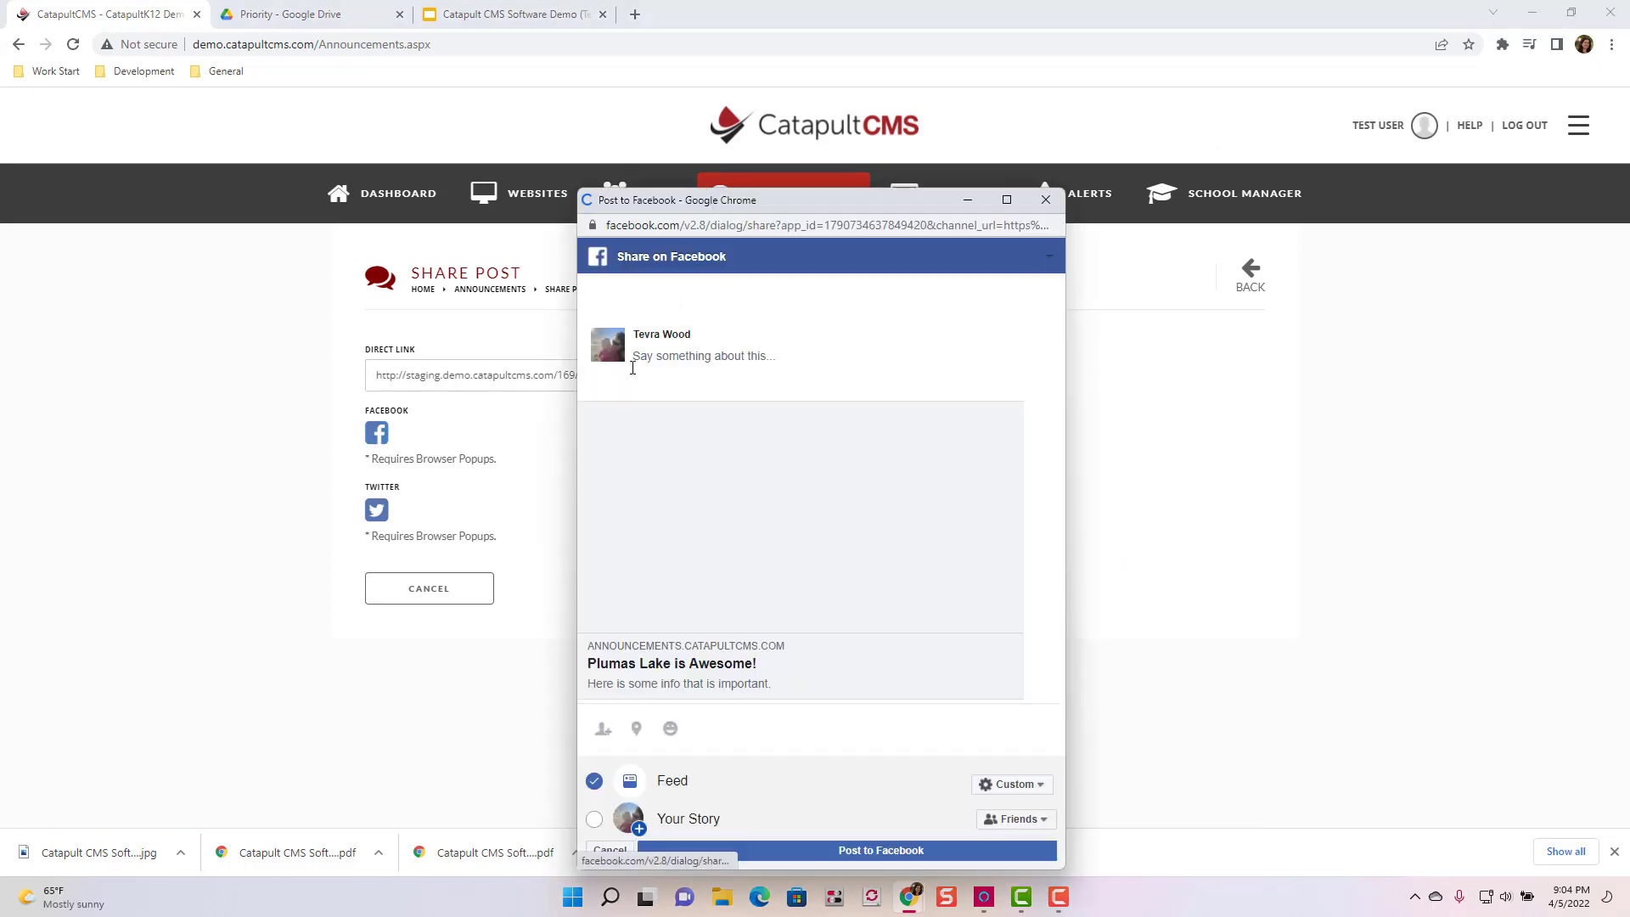
pyautogui.click(665, 293)
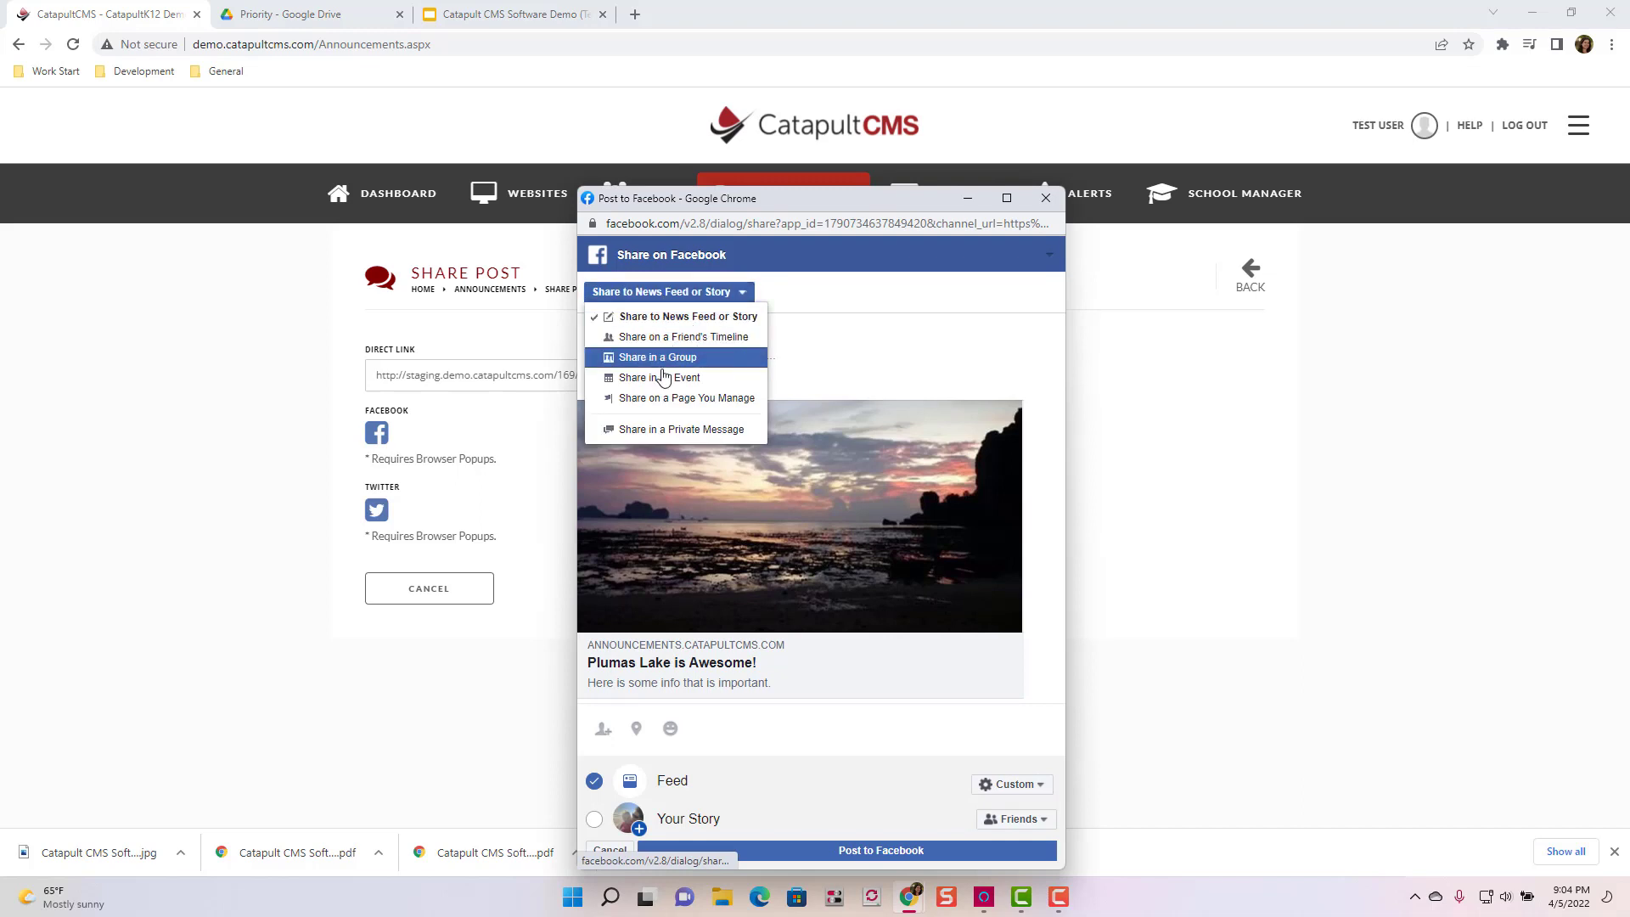
pyautogui.click(661, 395)
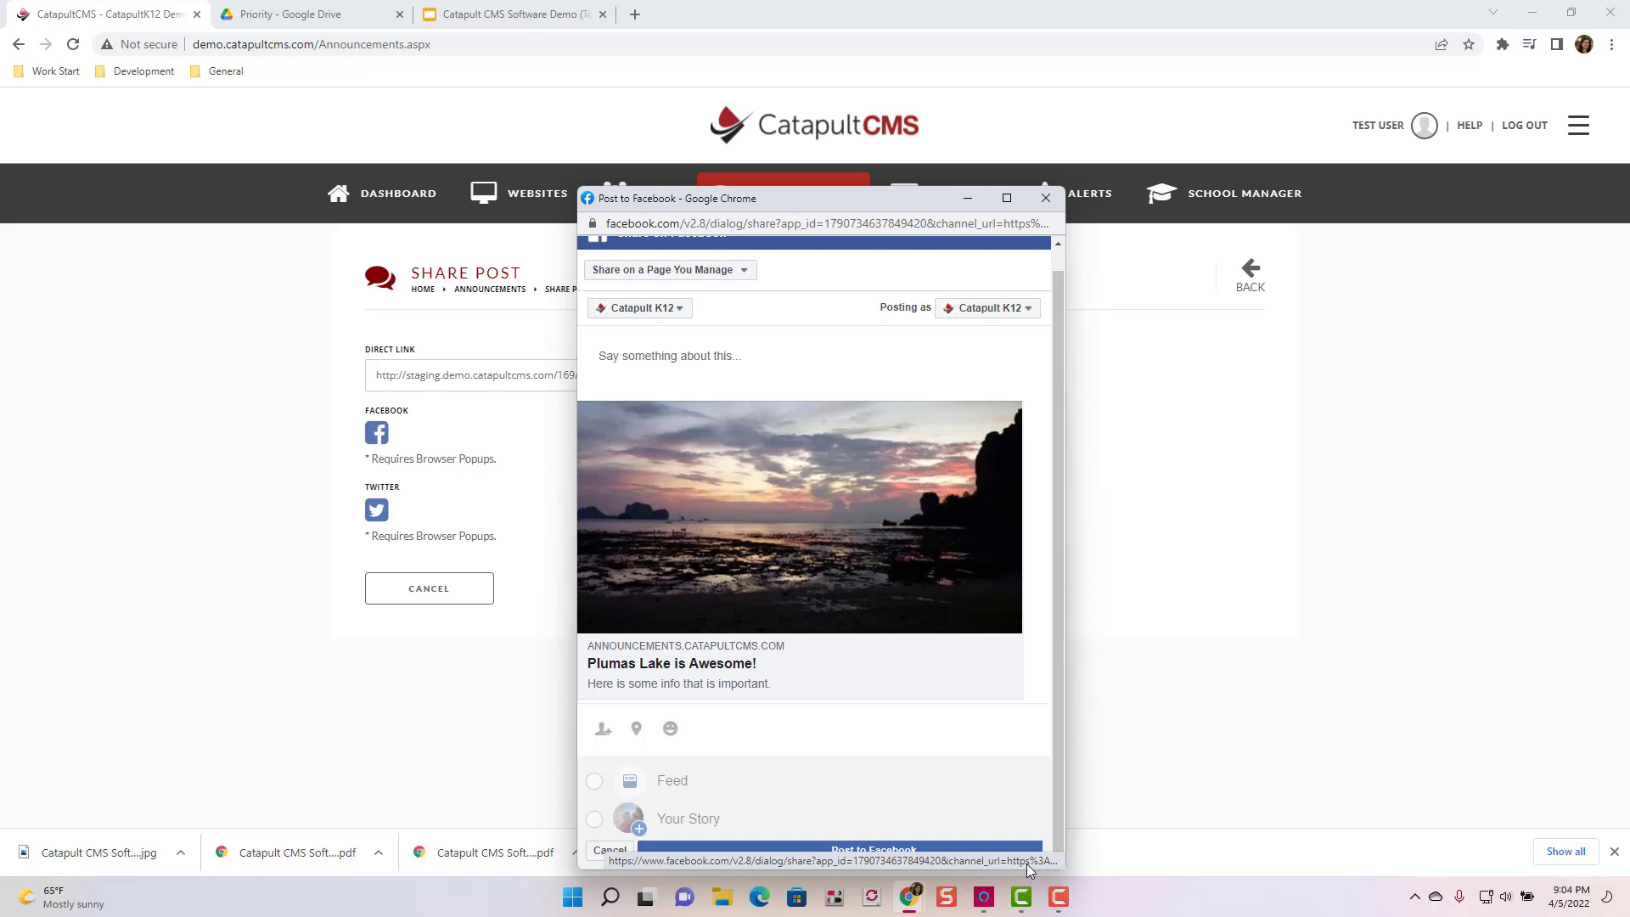
pyautogui.click(1057, 209)
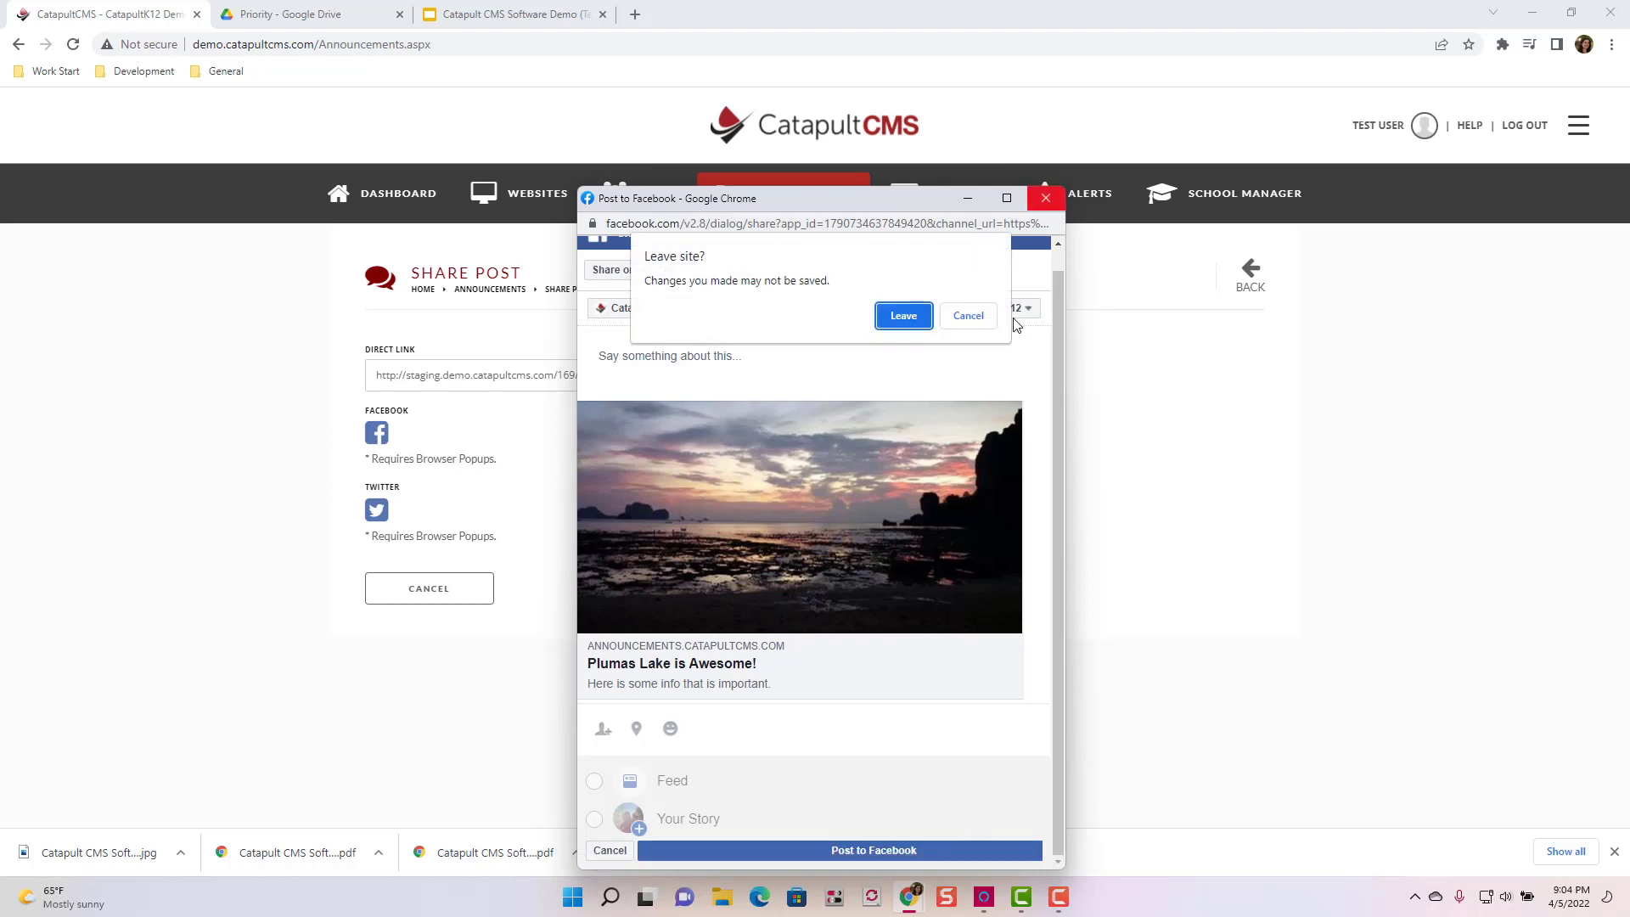
pyautogui.click(905, 322)
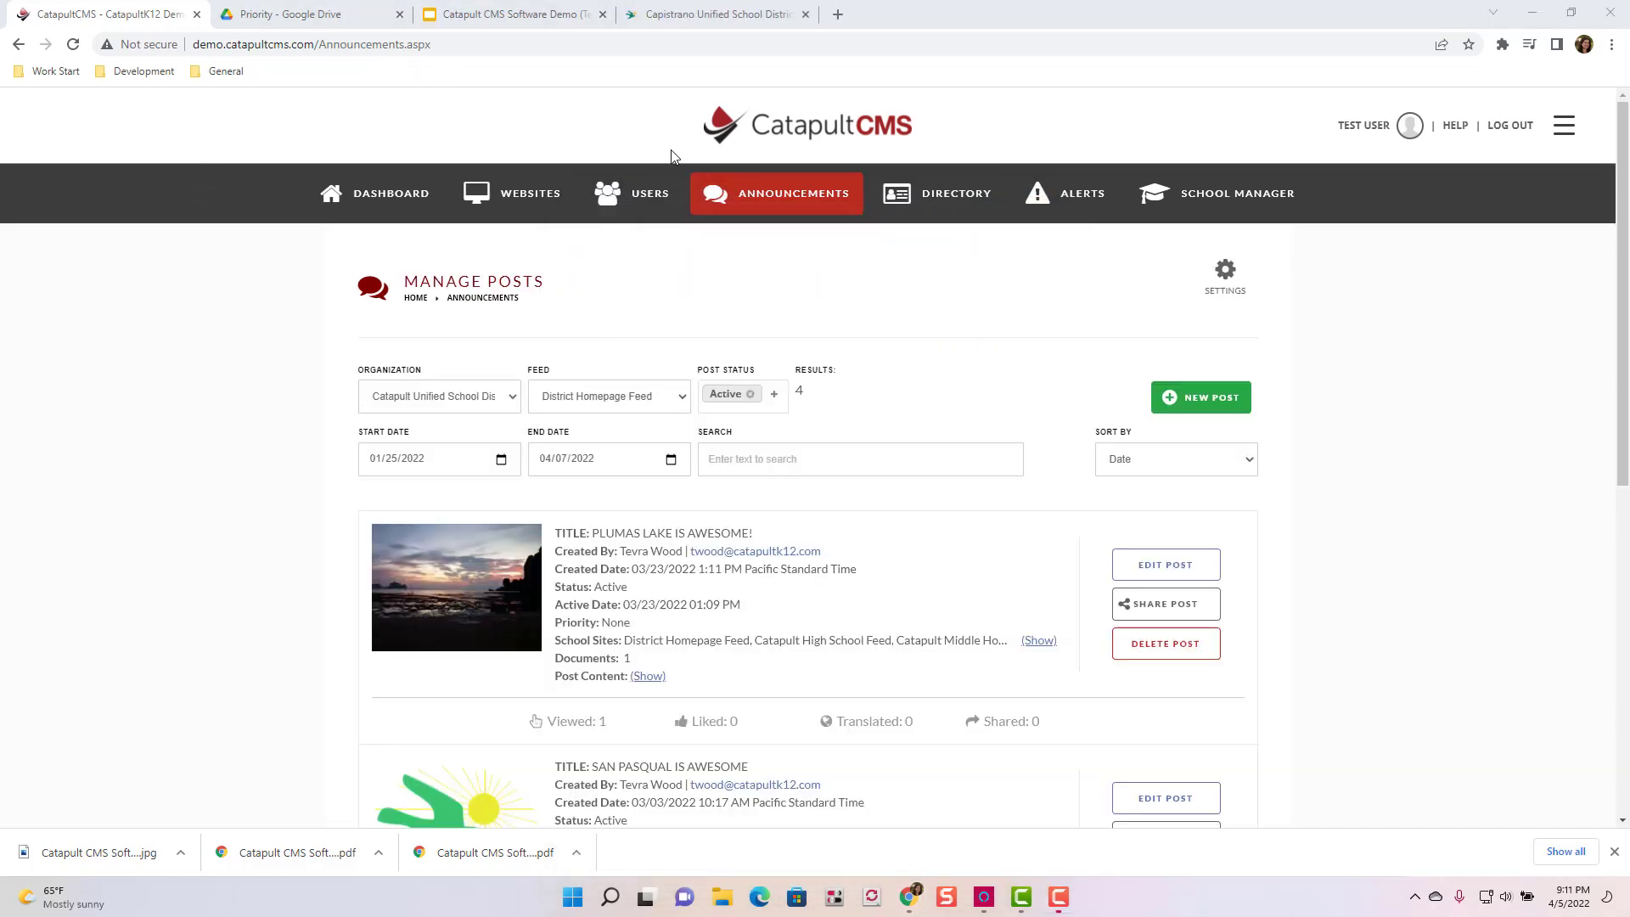
# - Start a new announcement post and title it "Let's go on vacation!"
pyautogui.scroll(-8, 767, 580)
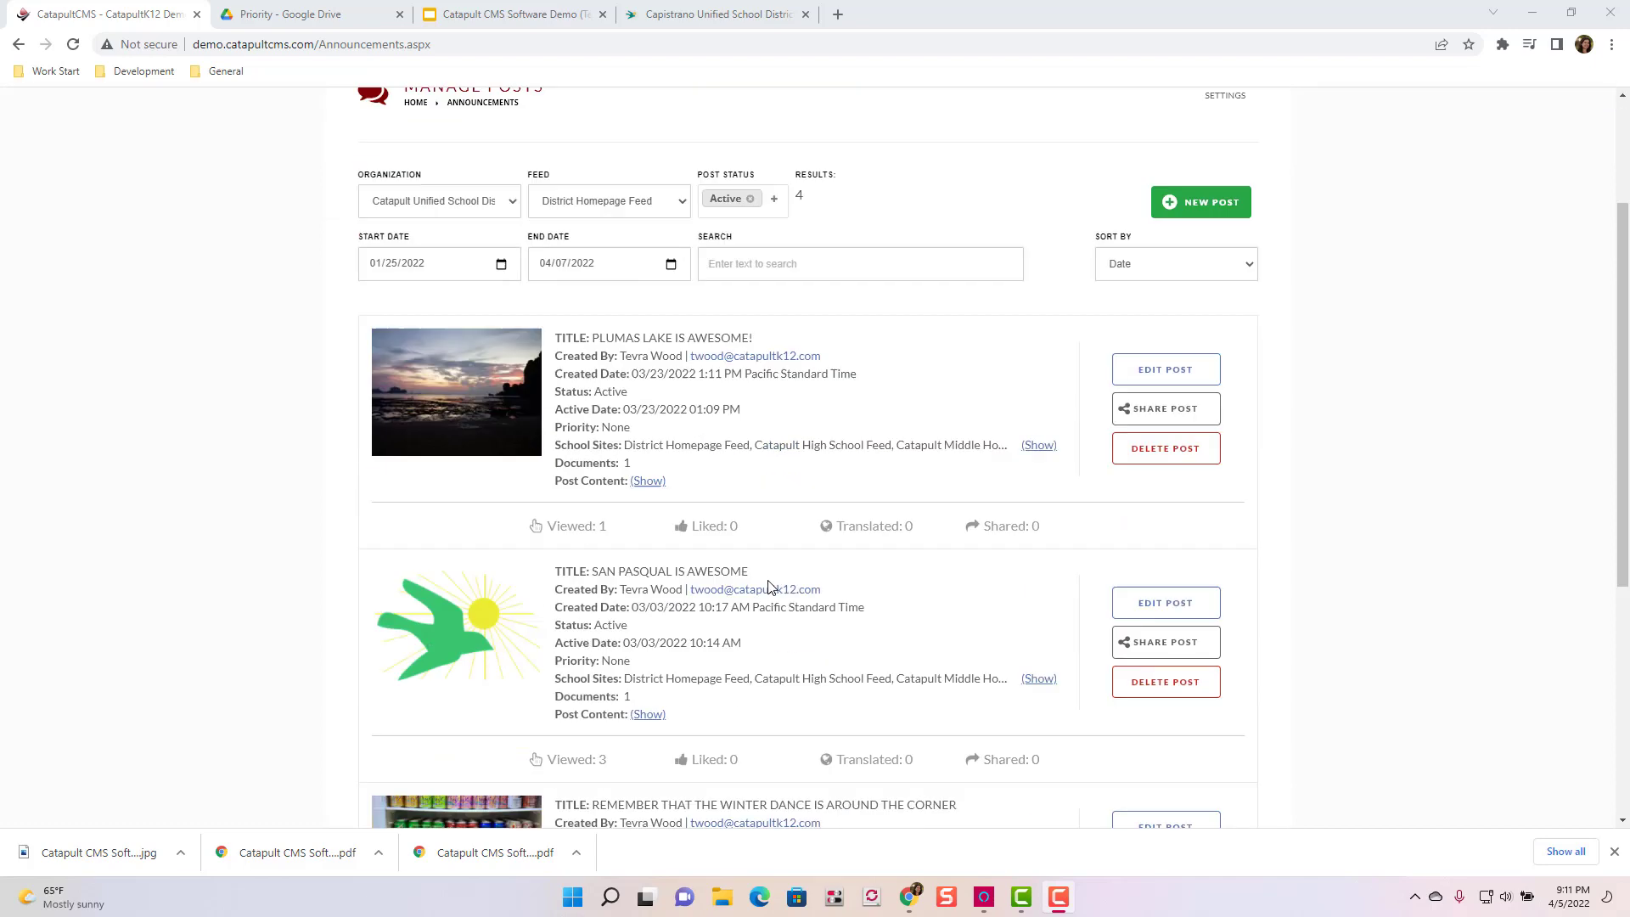
pyautogui.scroll(8, 768, 586)
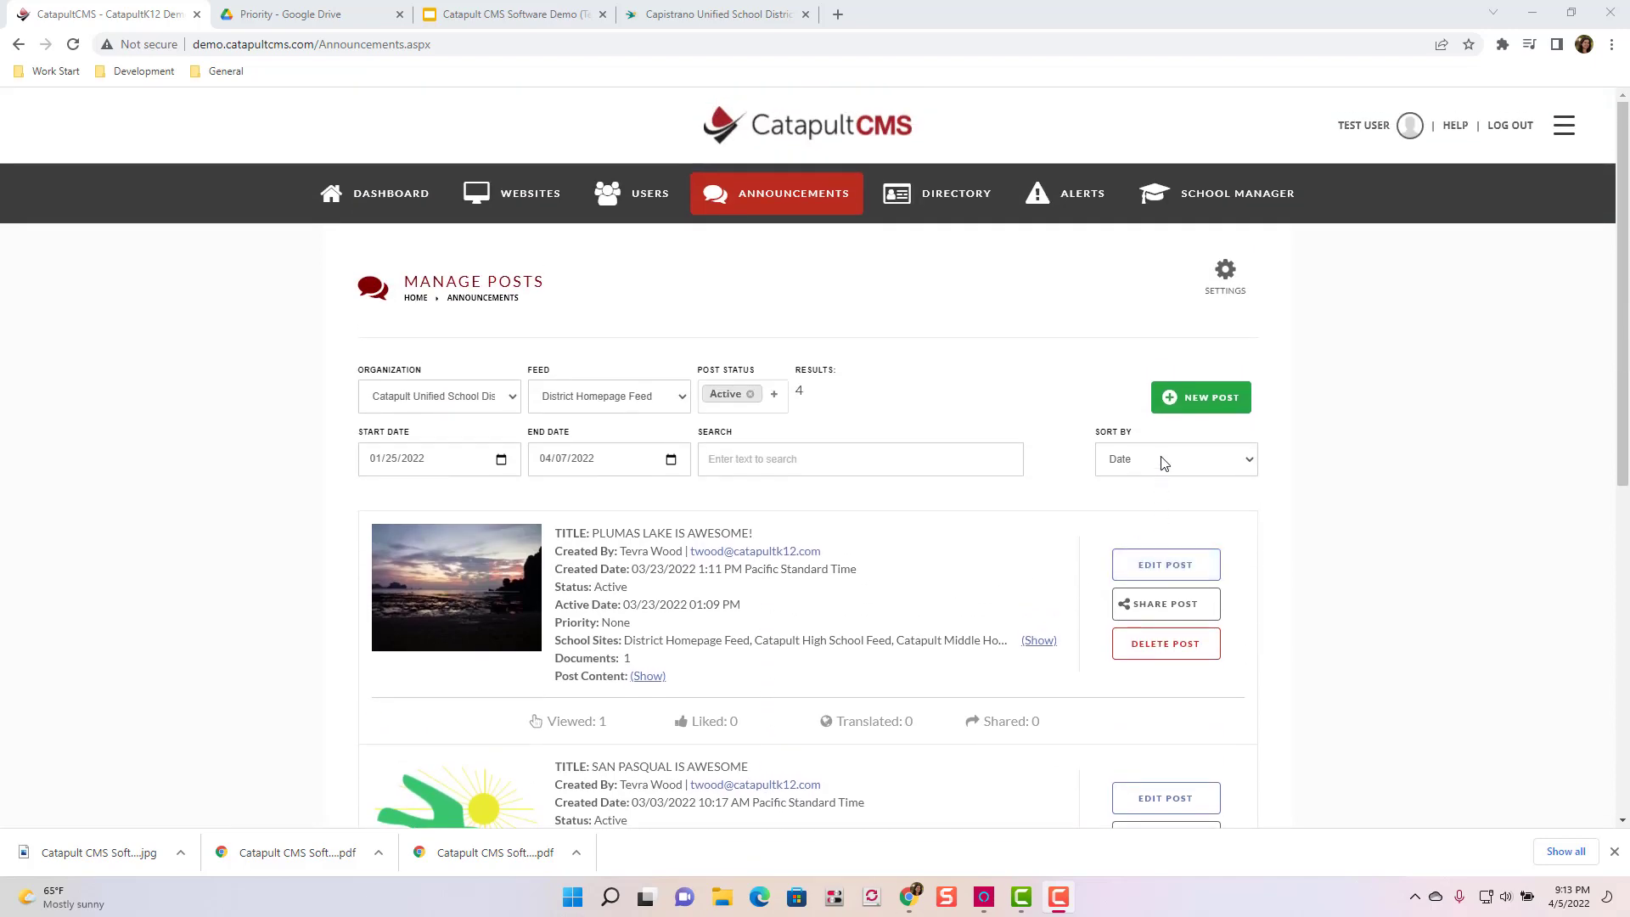
pyautogui.click(1172, 414)
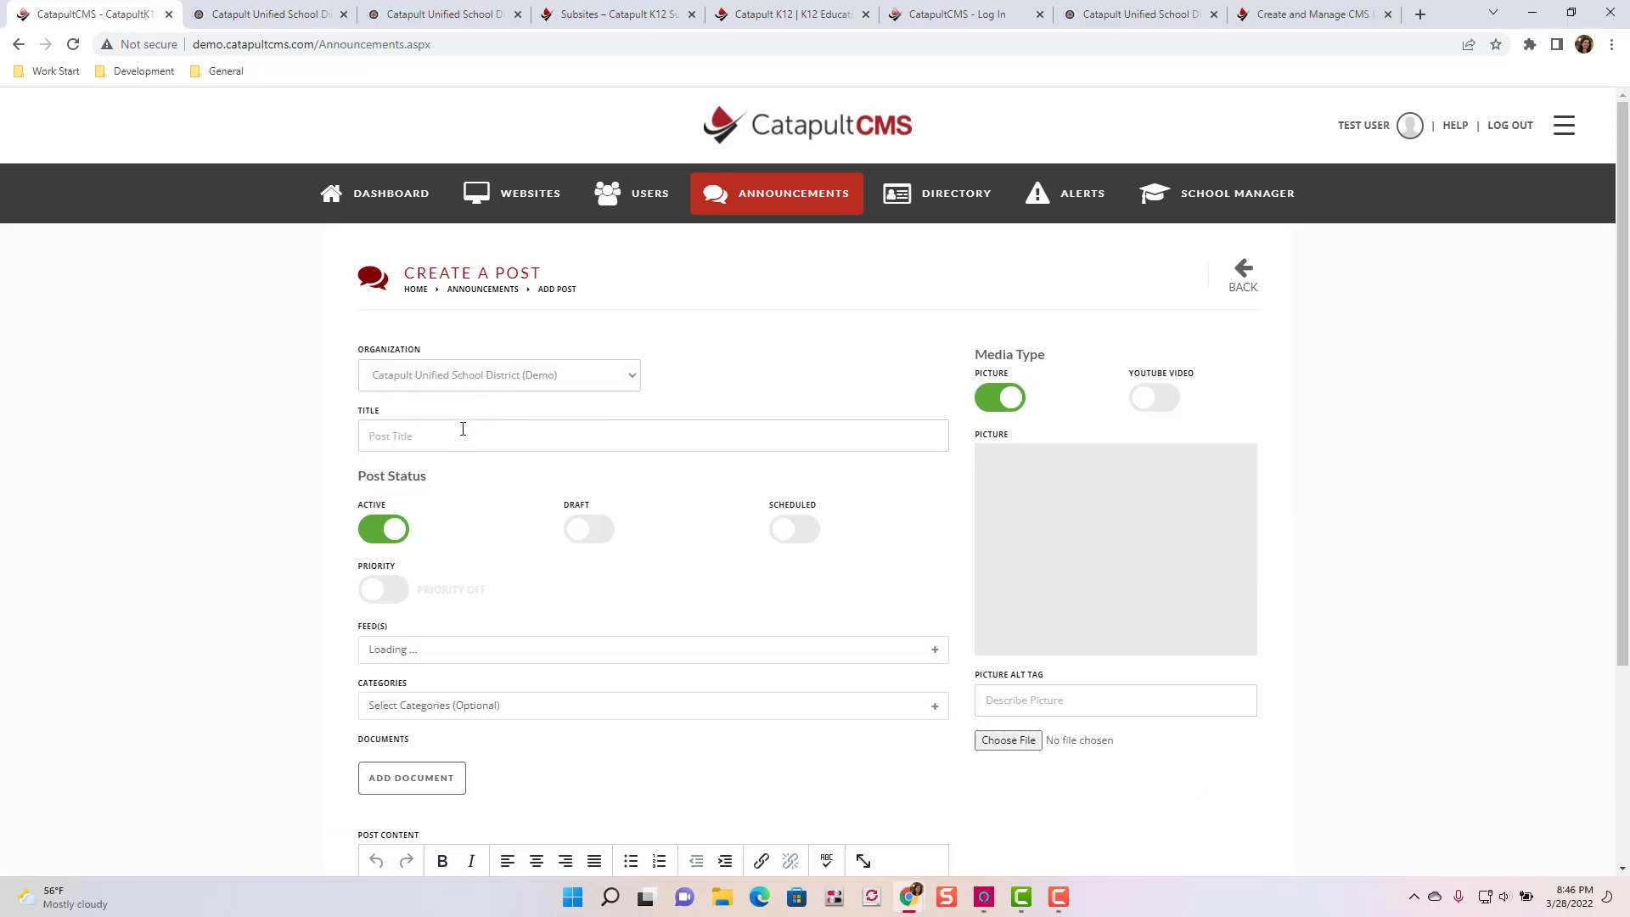
pyautogui.click(463, 428)
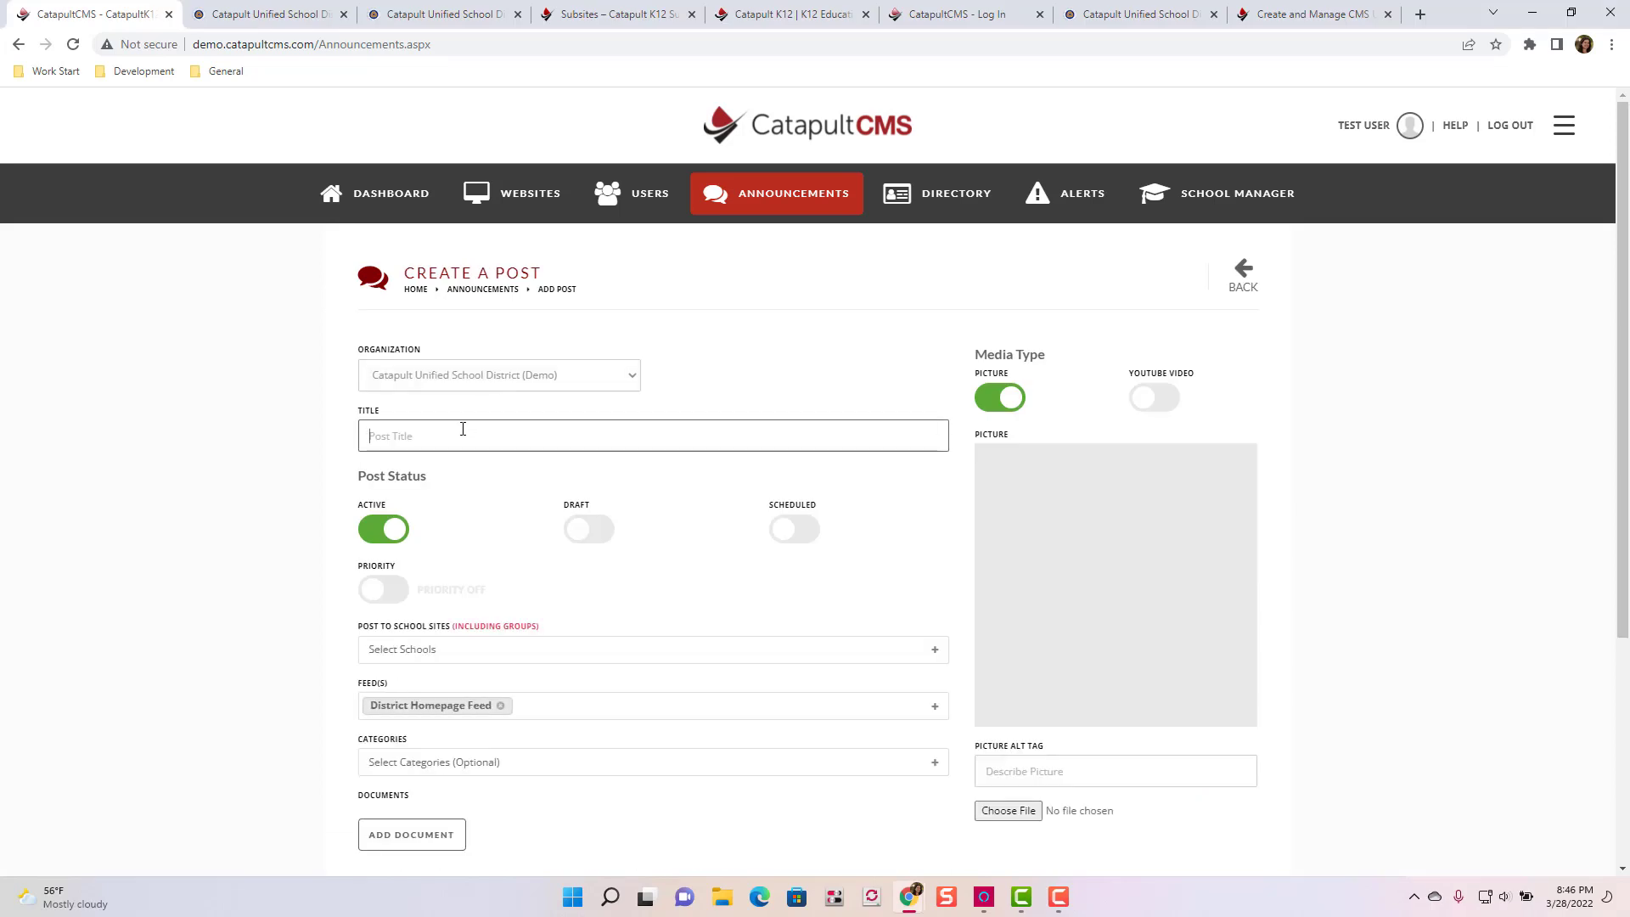
pyautogui.write("Let's go on vacation!")
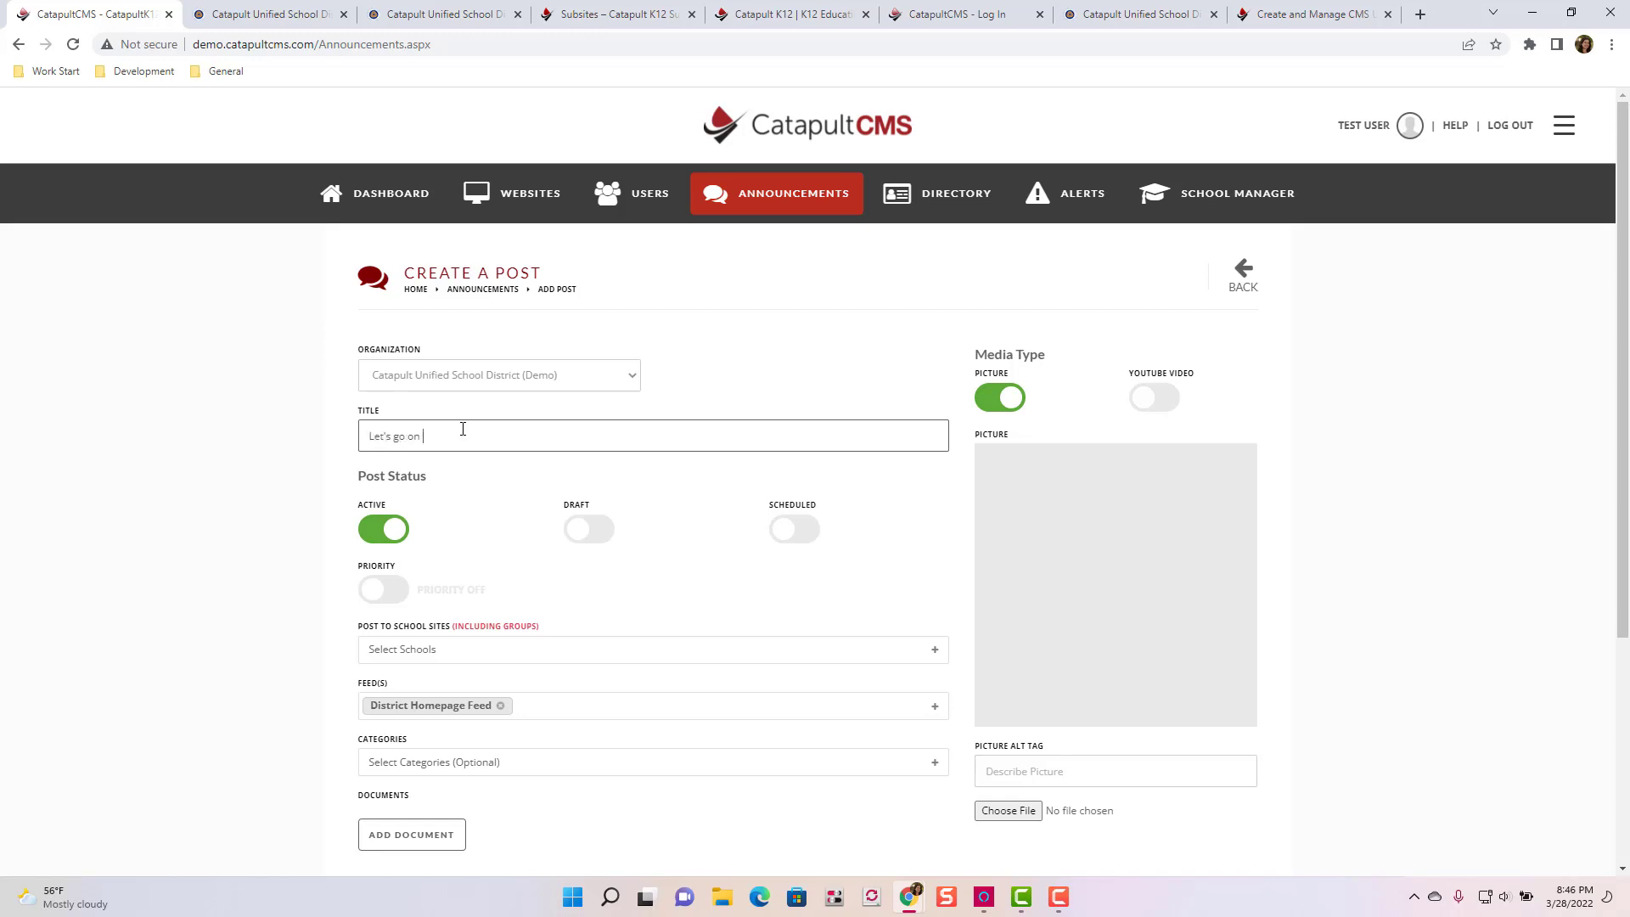
# - Set the post's status to Scheduled with 04/05/2022 as the scheduled date
pyautogui.click(783, 532)
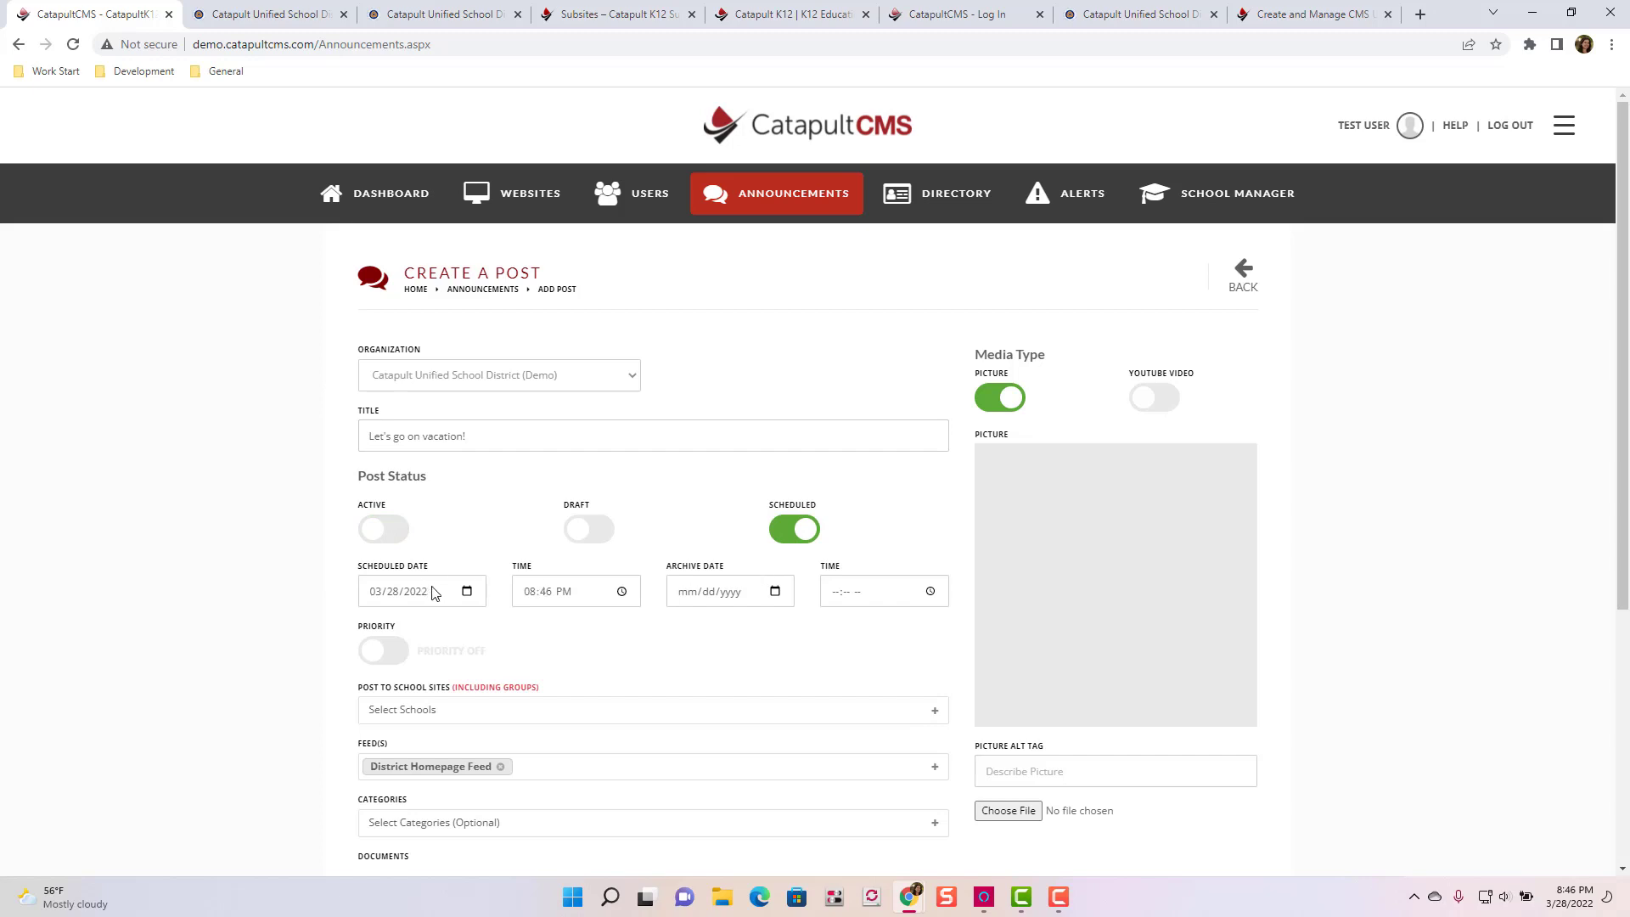
pyautogui.click(467, 597)
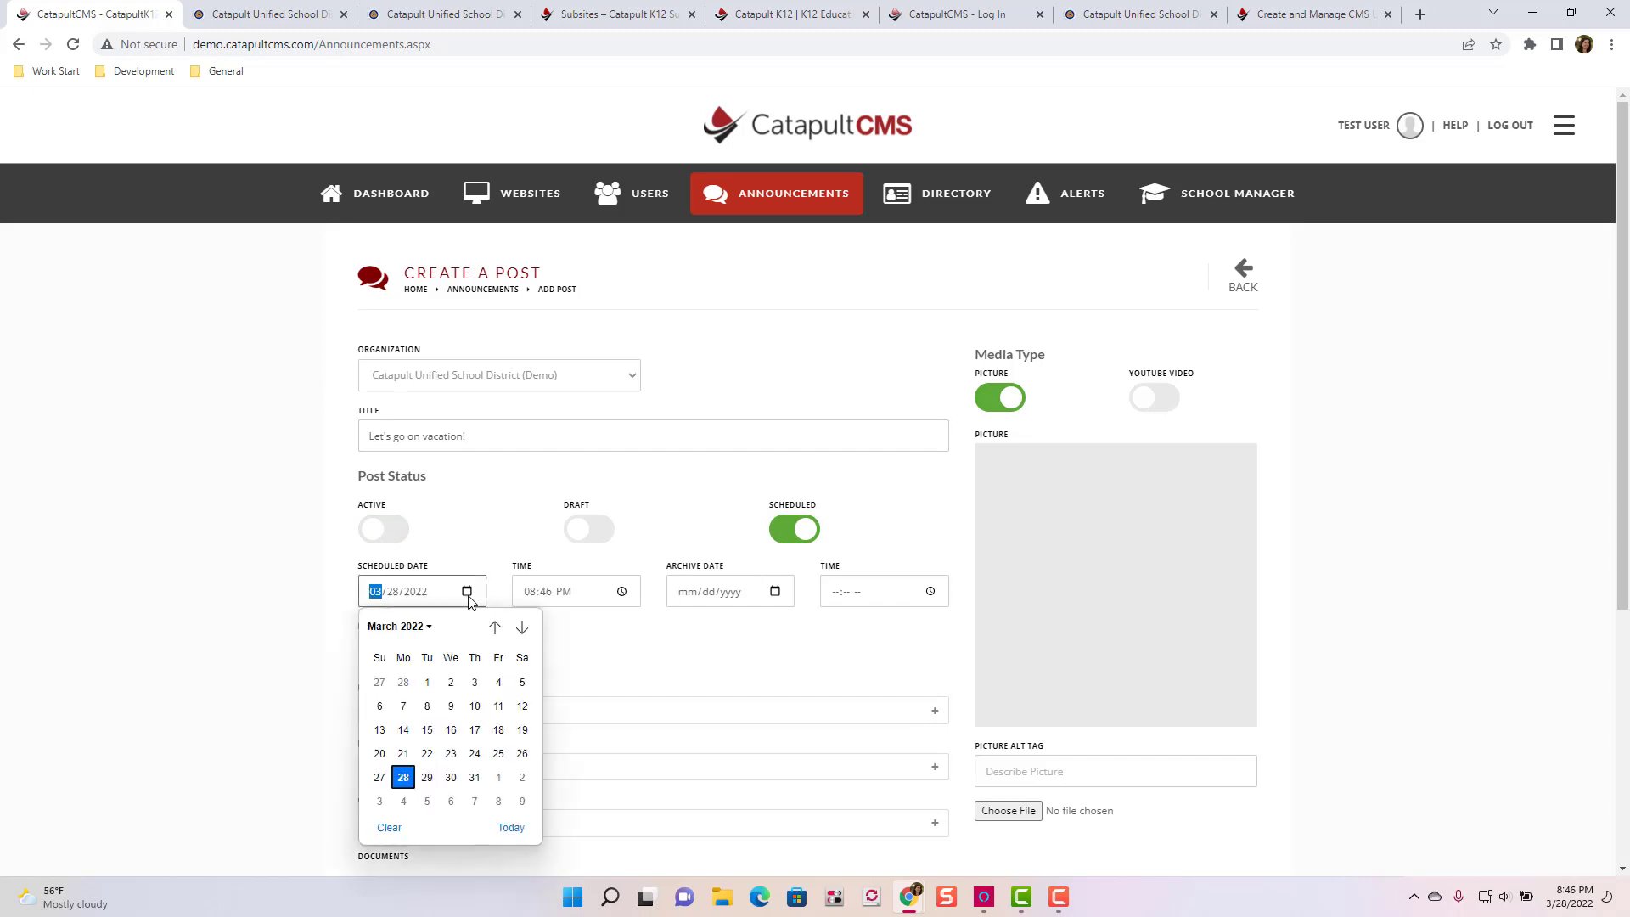
pyautogui.click(428, 803)
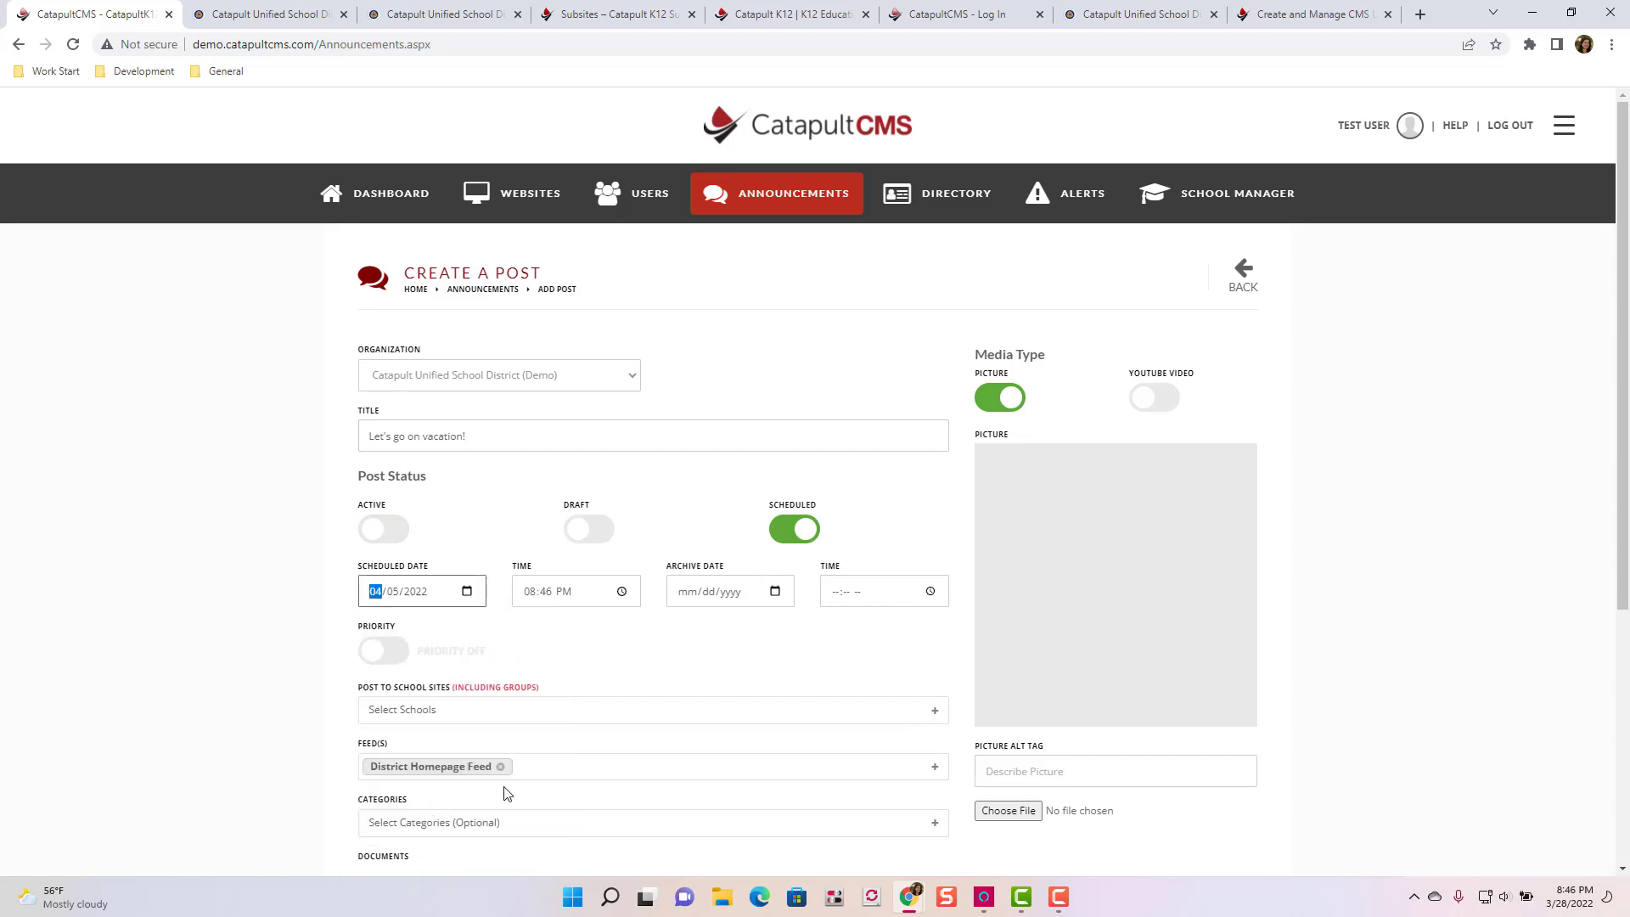
pyautogui.click(730, 667)
# - Turn on priority for the post and set its priority status to 1 - Top
pyautogui.scroll(-3, 728, 666)
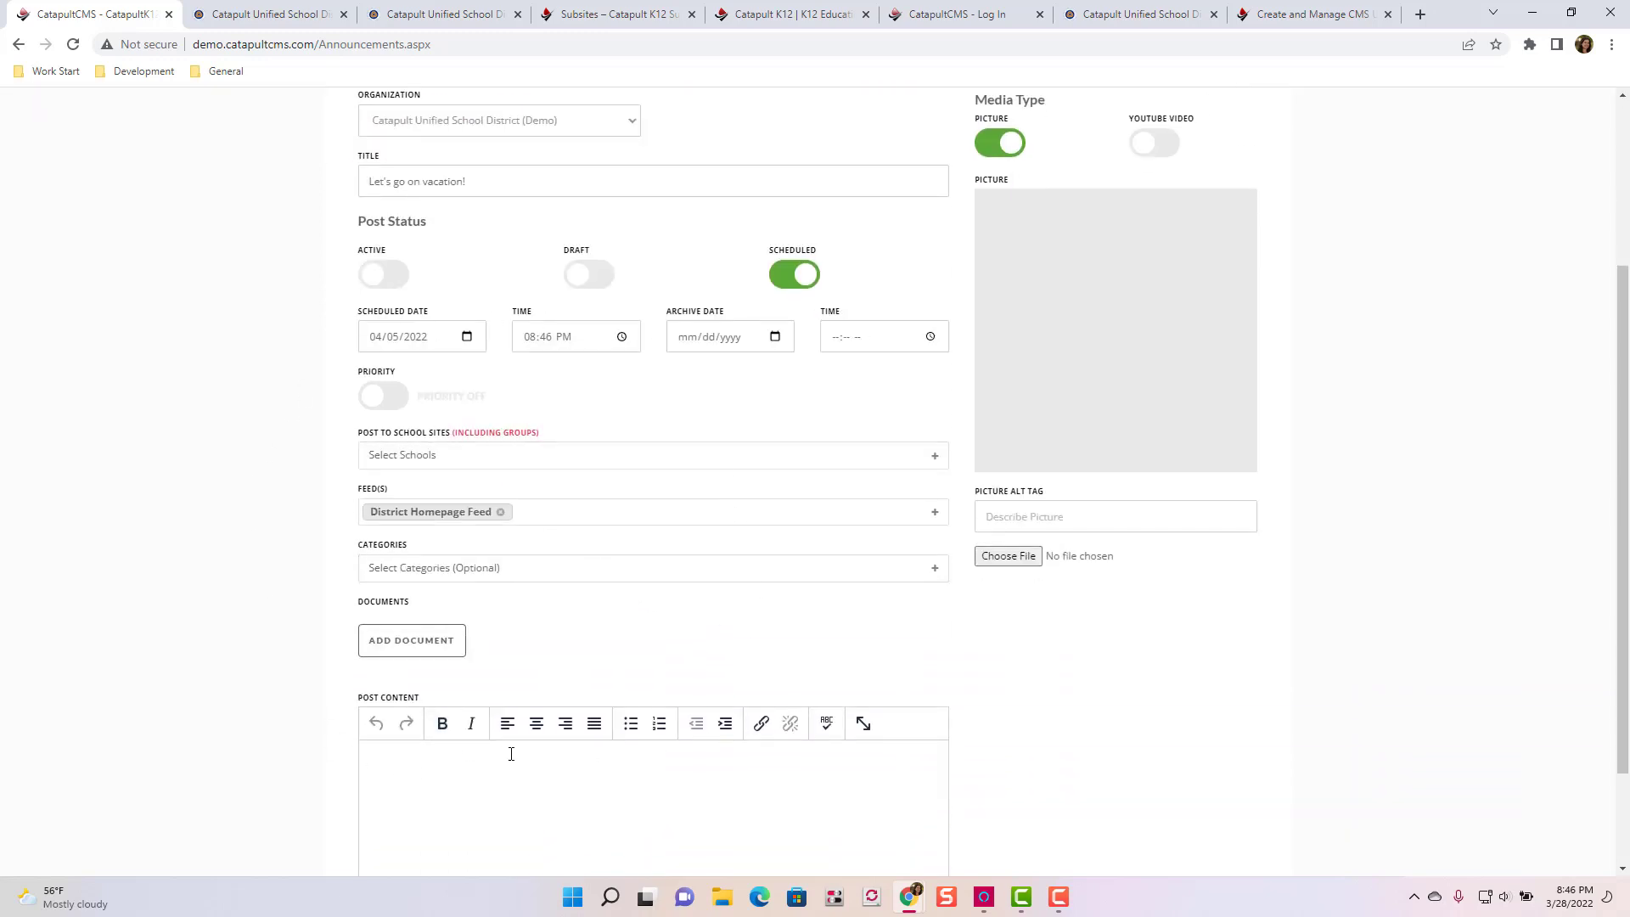
pyautogui.click(386, 398)
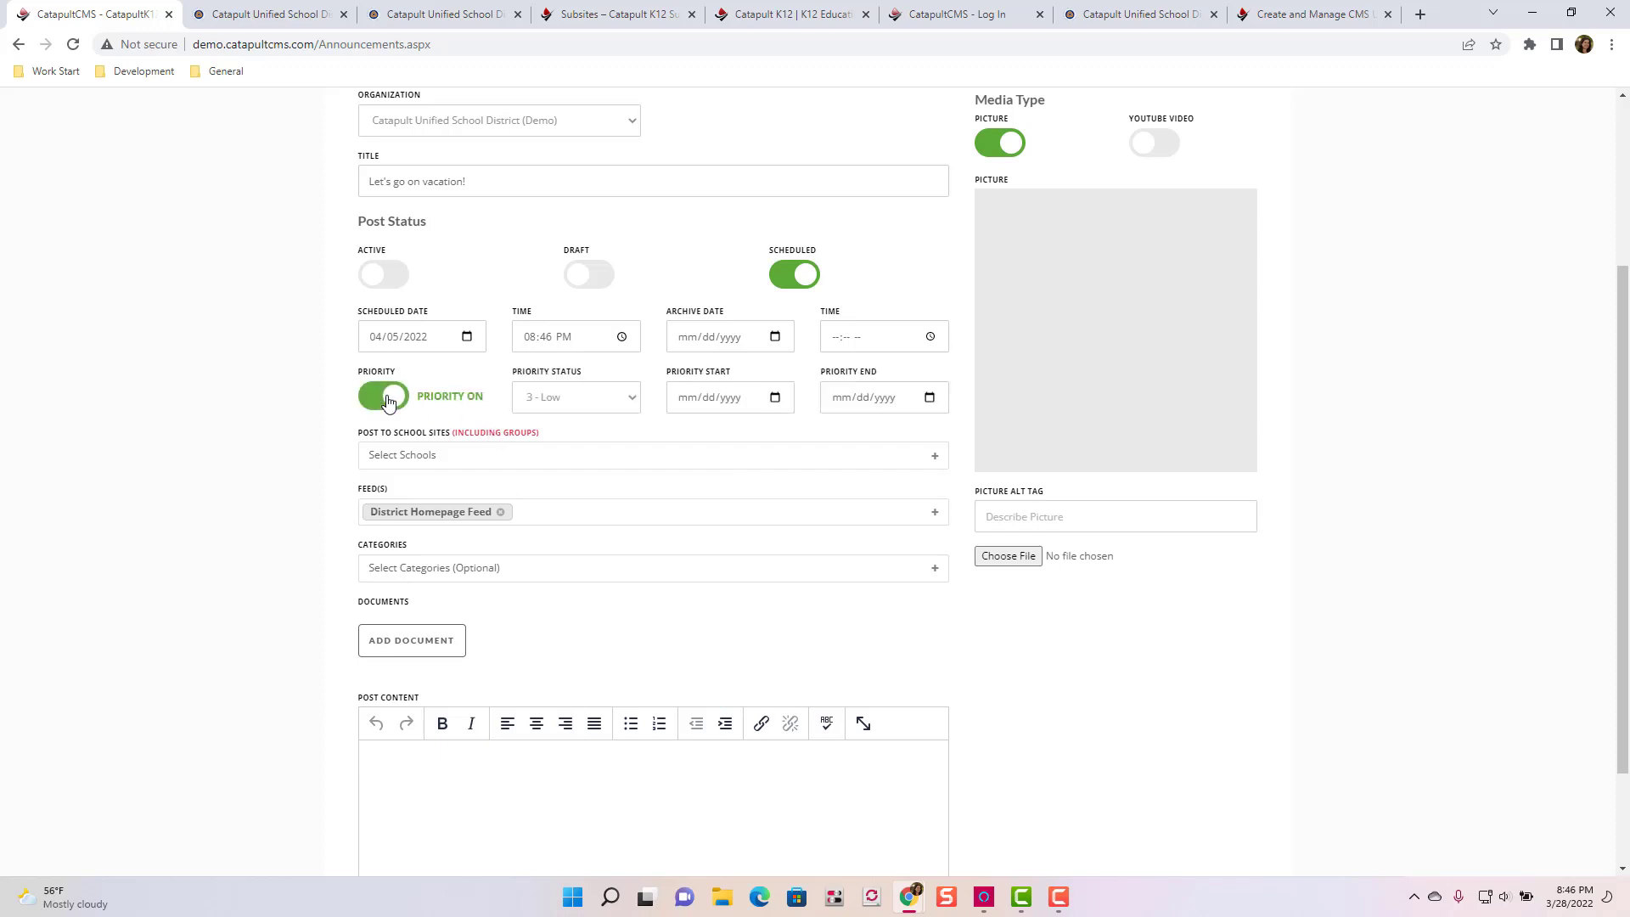
pyautogui.click(528, 398)
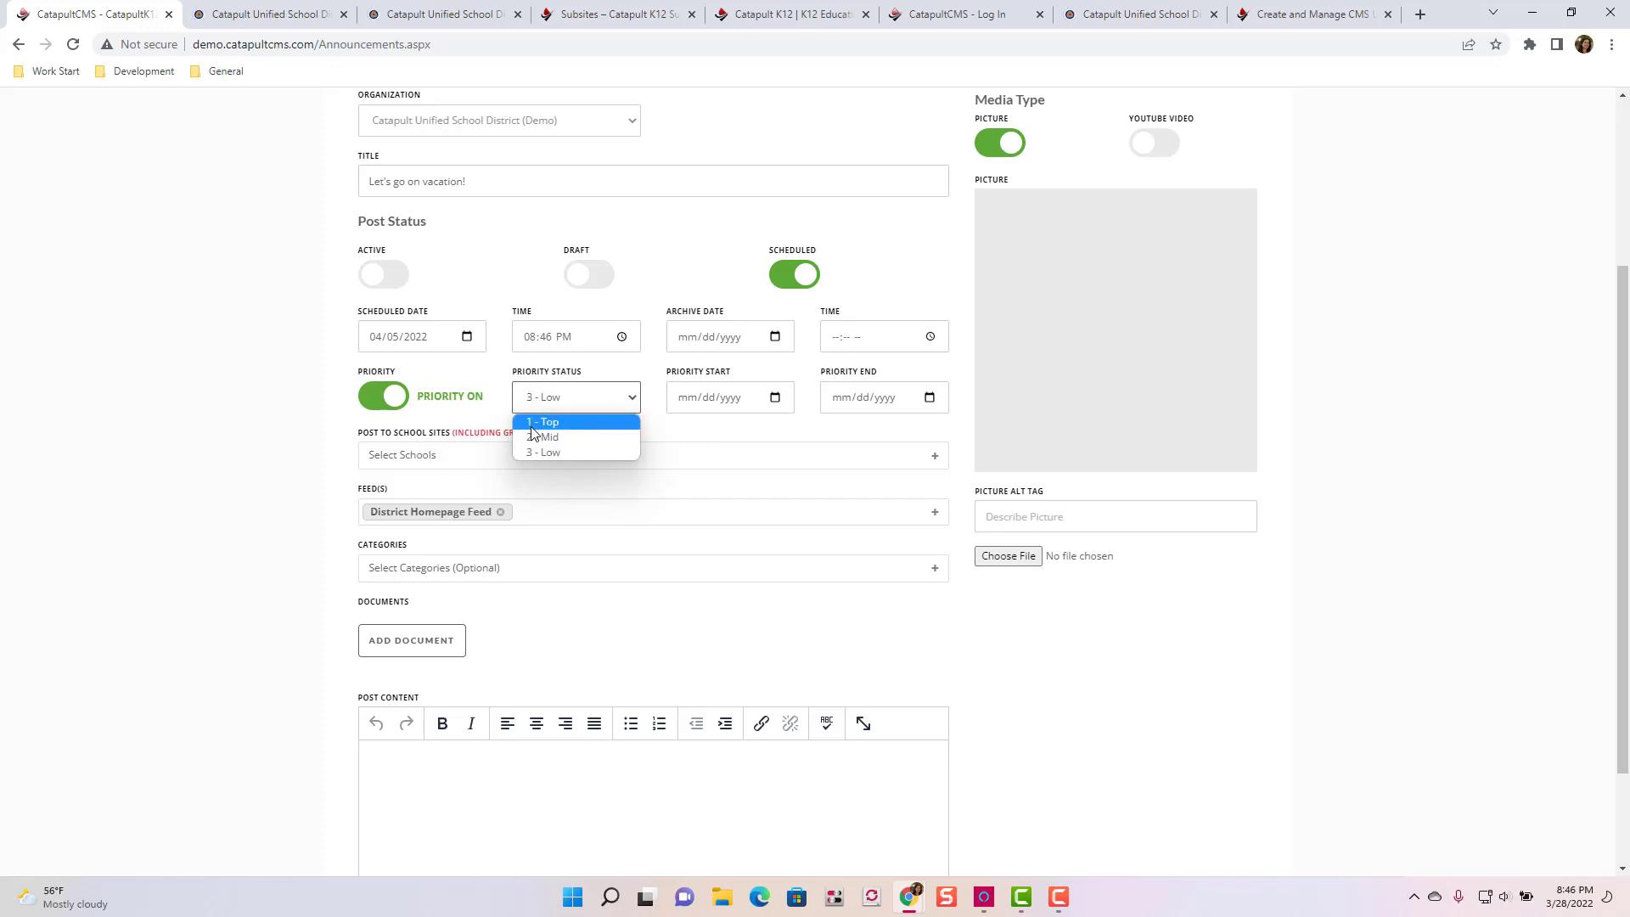
pyautogui.click(532, 424)
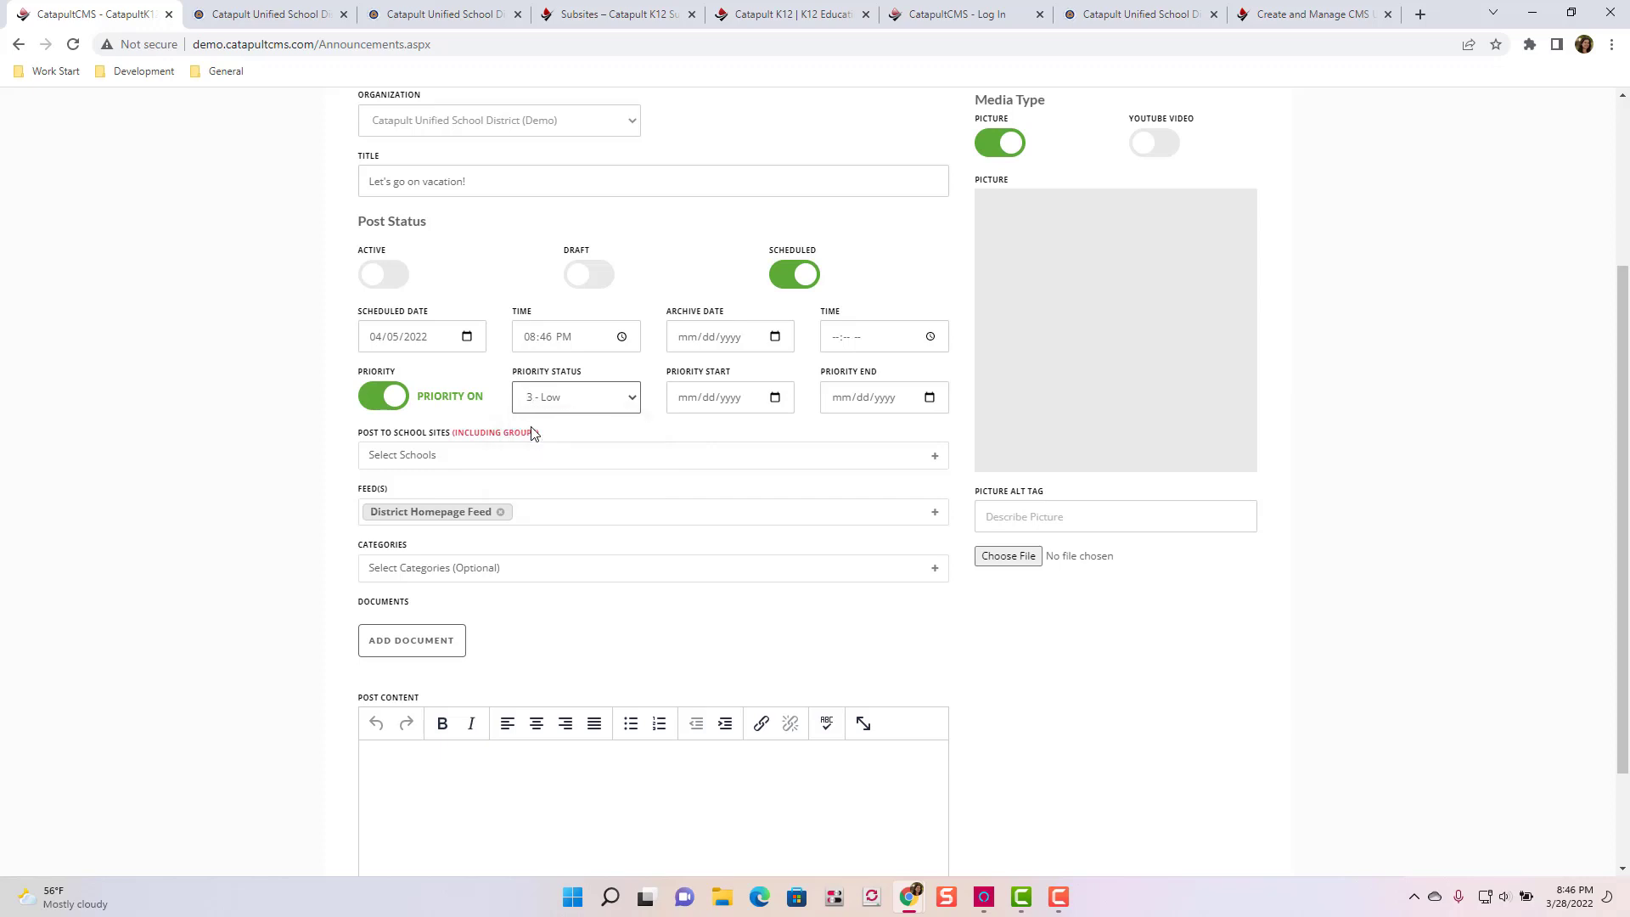
# - Add all school site feeds as destinations for the post
pyautogui.click(487, 459)
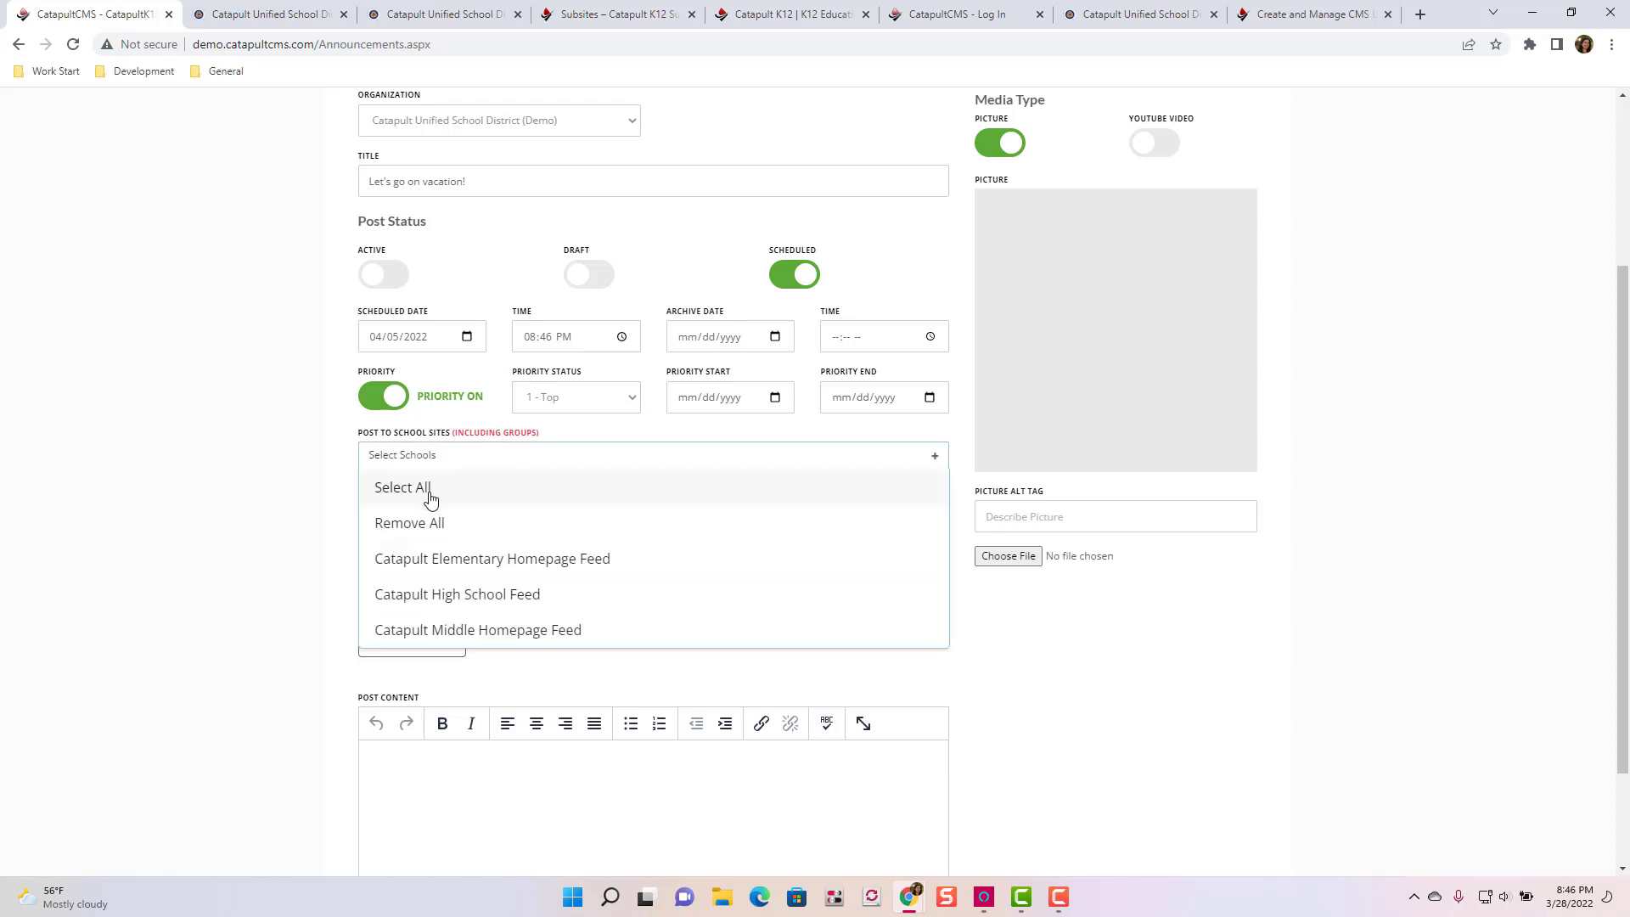
pyautogui.click(429, 498)
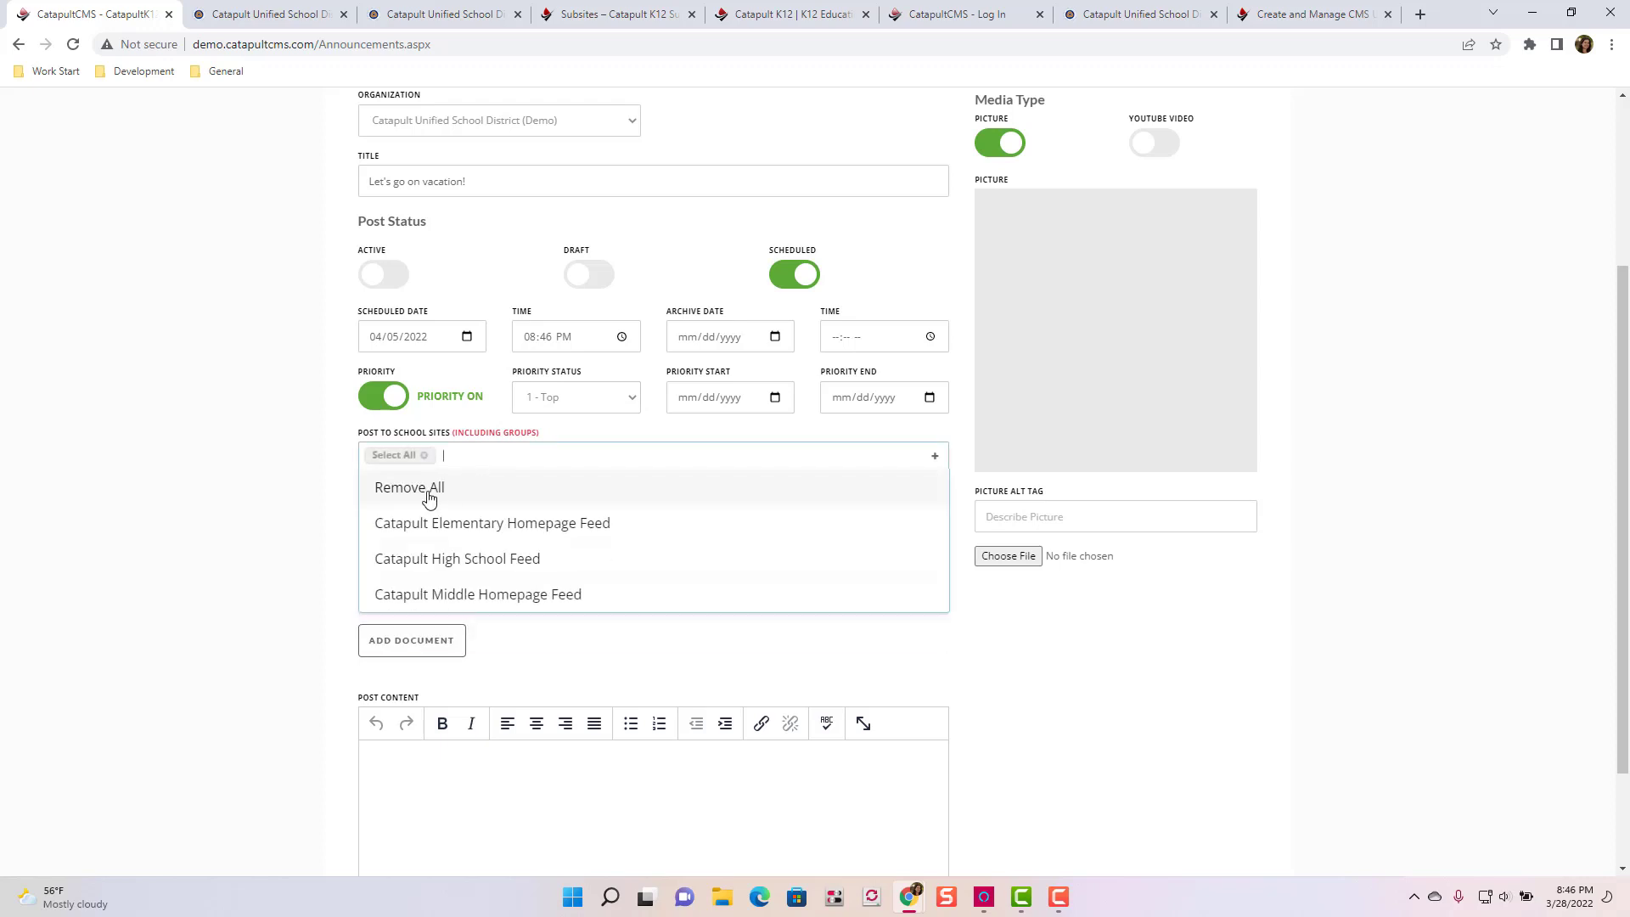
pyautogui.click(312, 510)
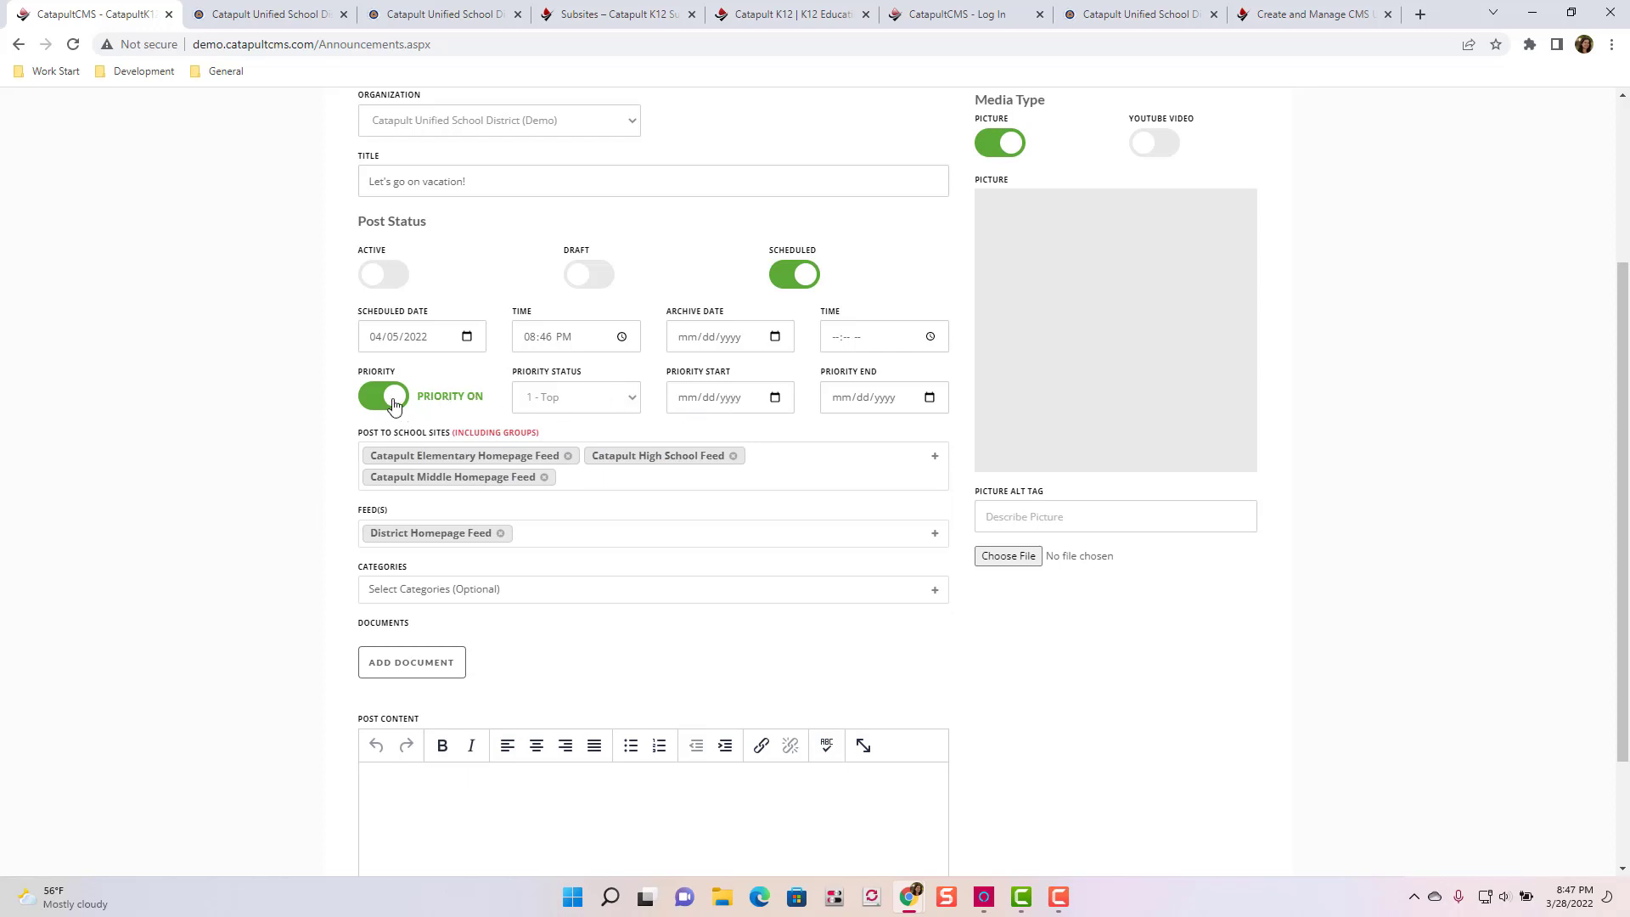
# - Set the priority period from 03/28/2022 to 04/04/2022 and check the available priority levels
pyautogui.click(776, 397)
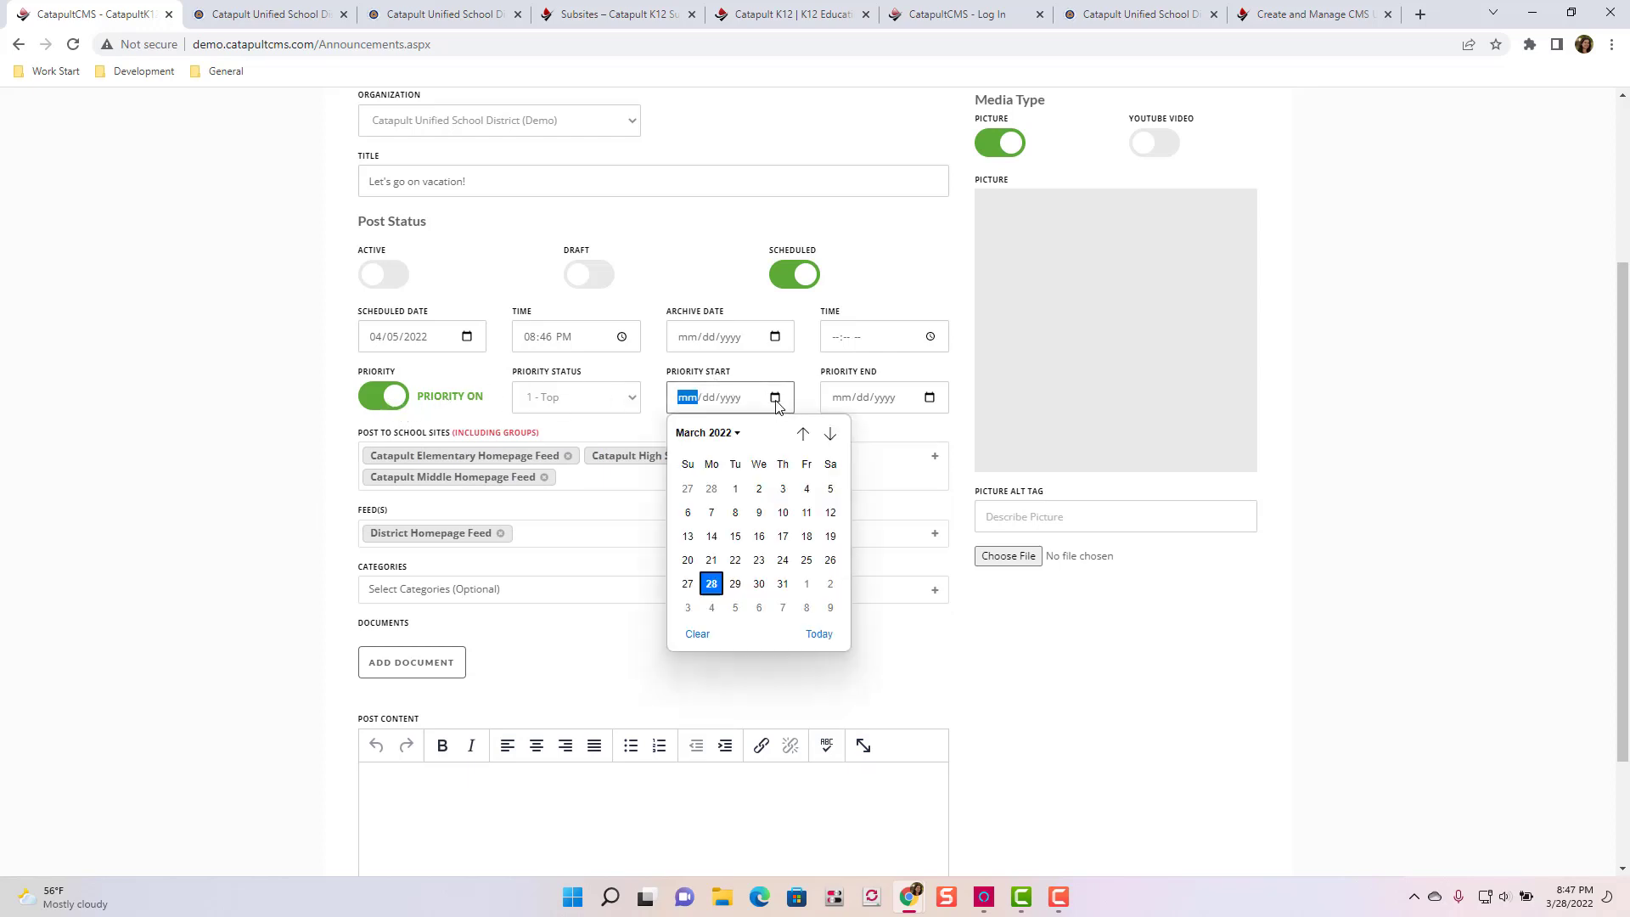
pyautogui.click(713, 590)
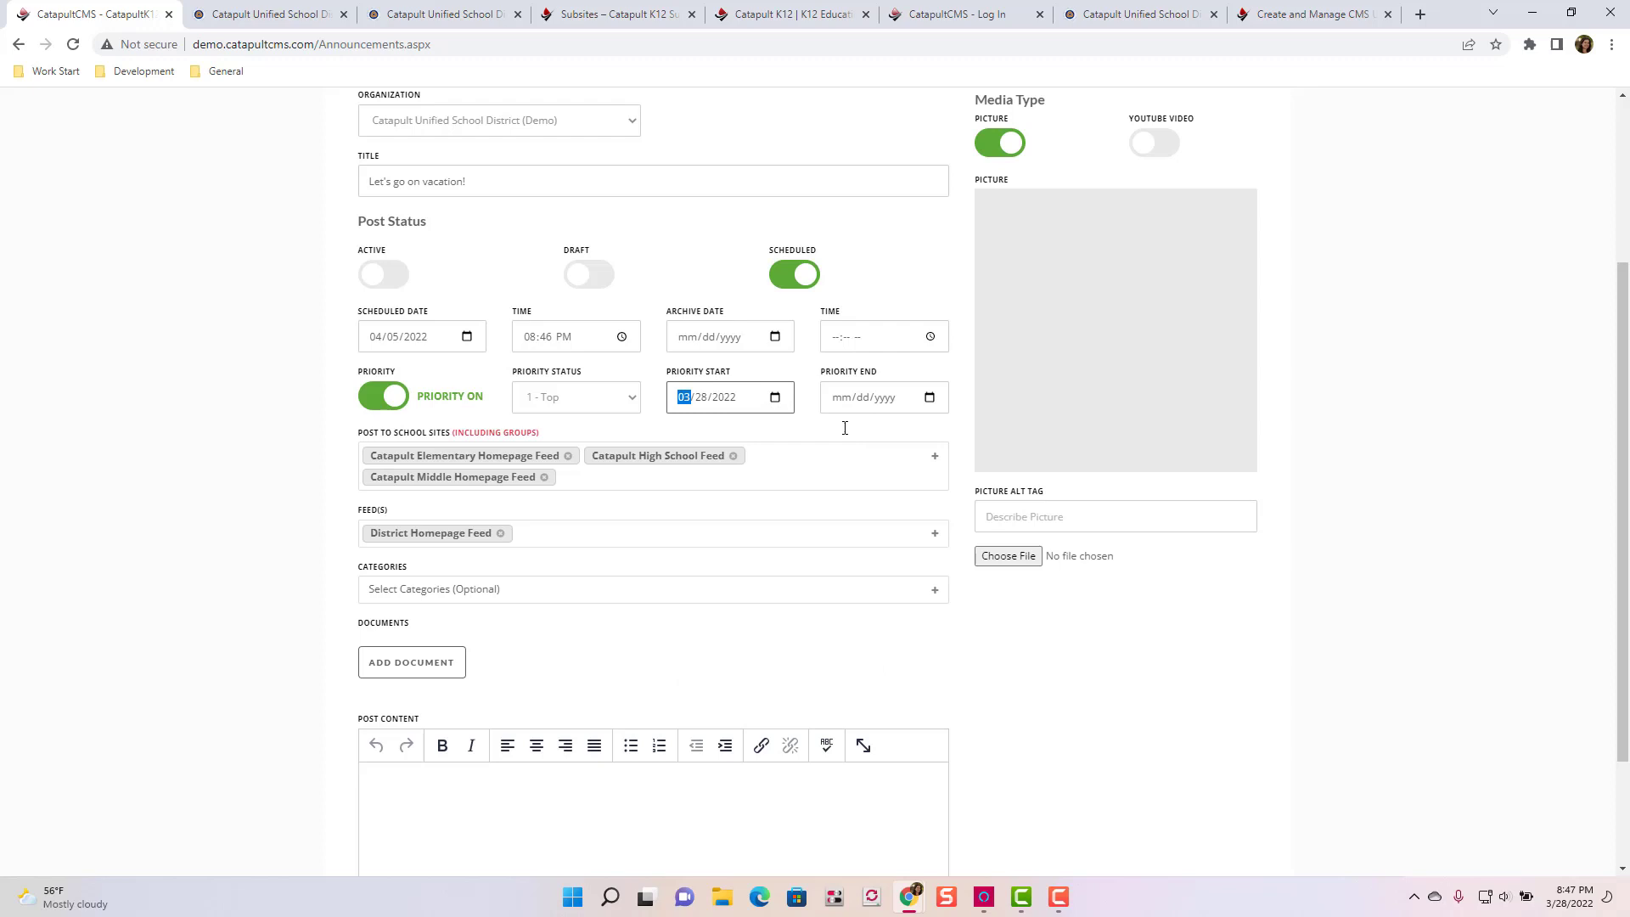
pyautogui.click(930, 398)
pyautogui.click(870, 611)
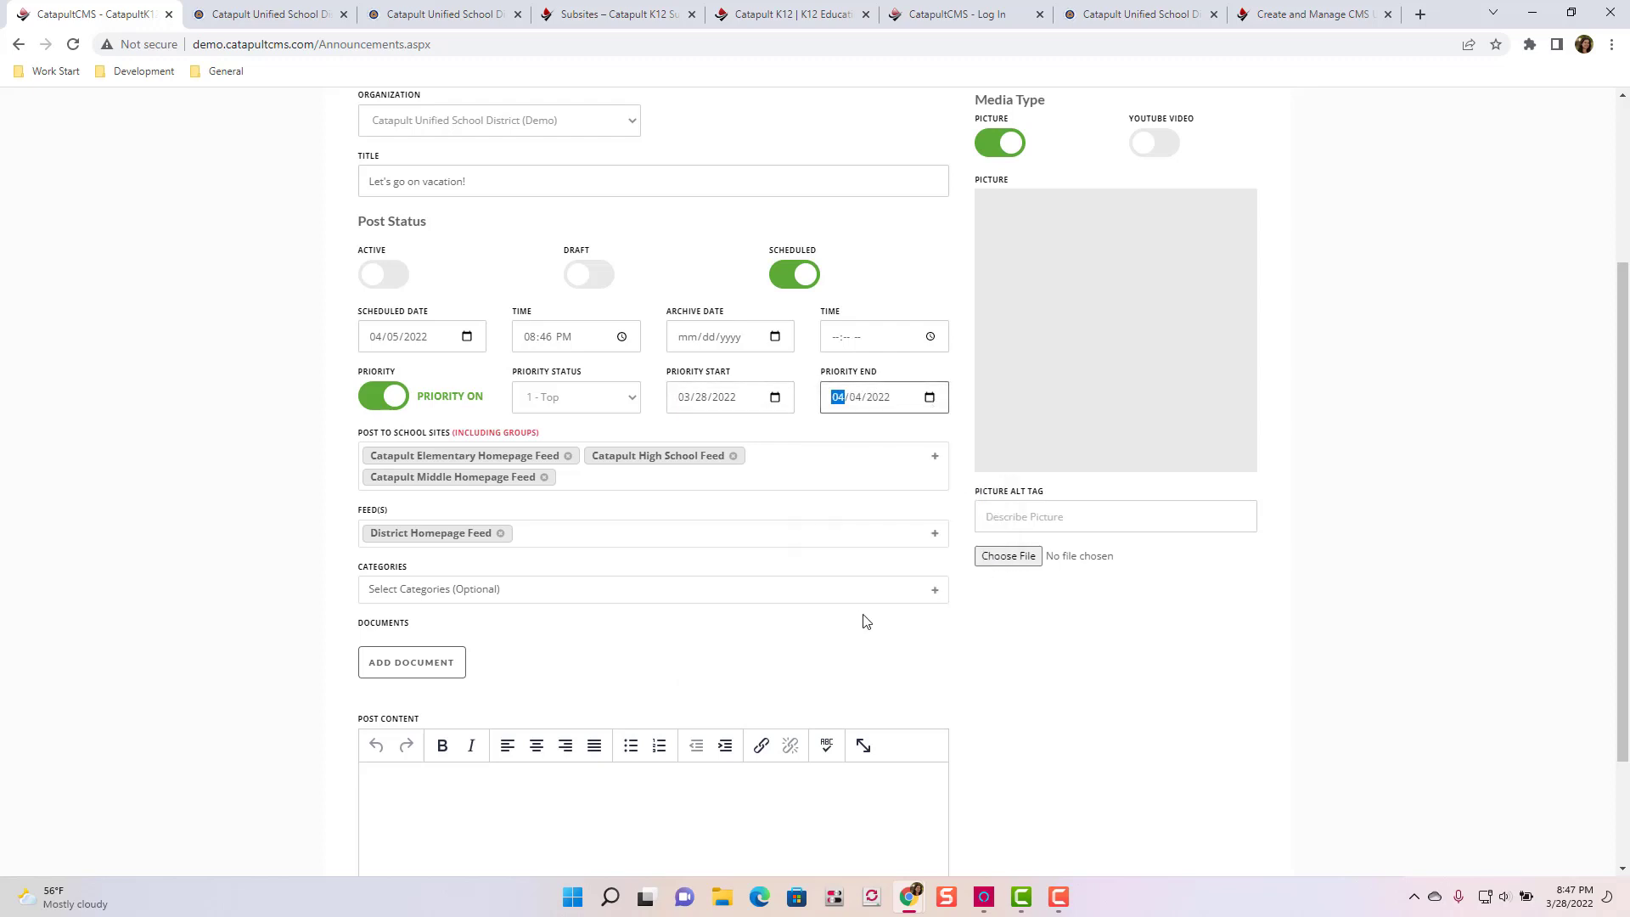
pyautogui.click(605, 395)
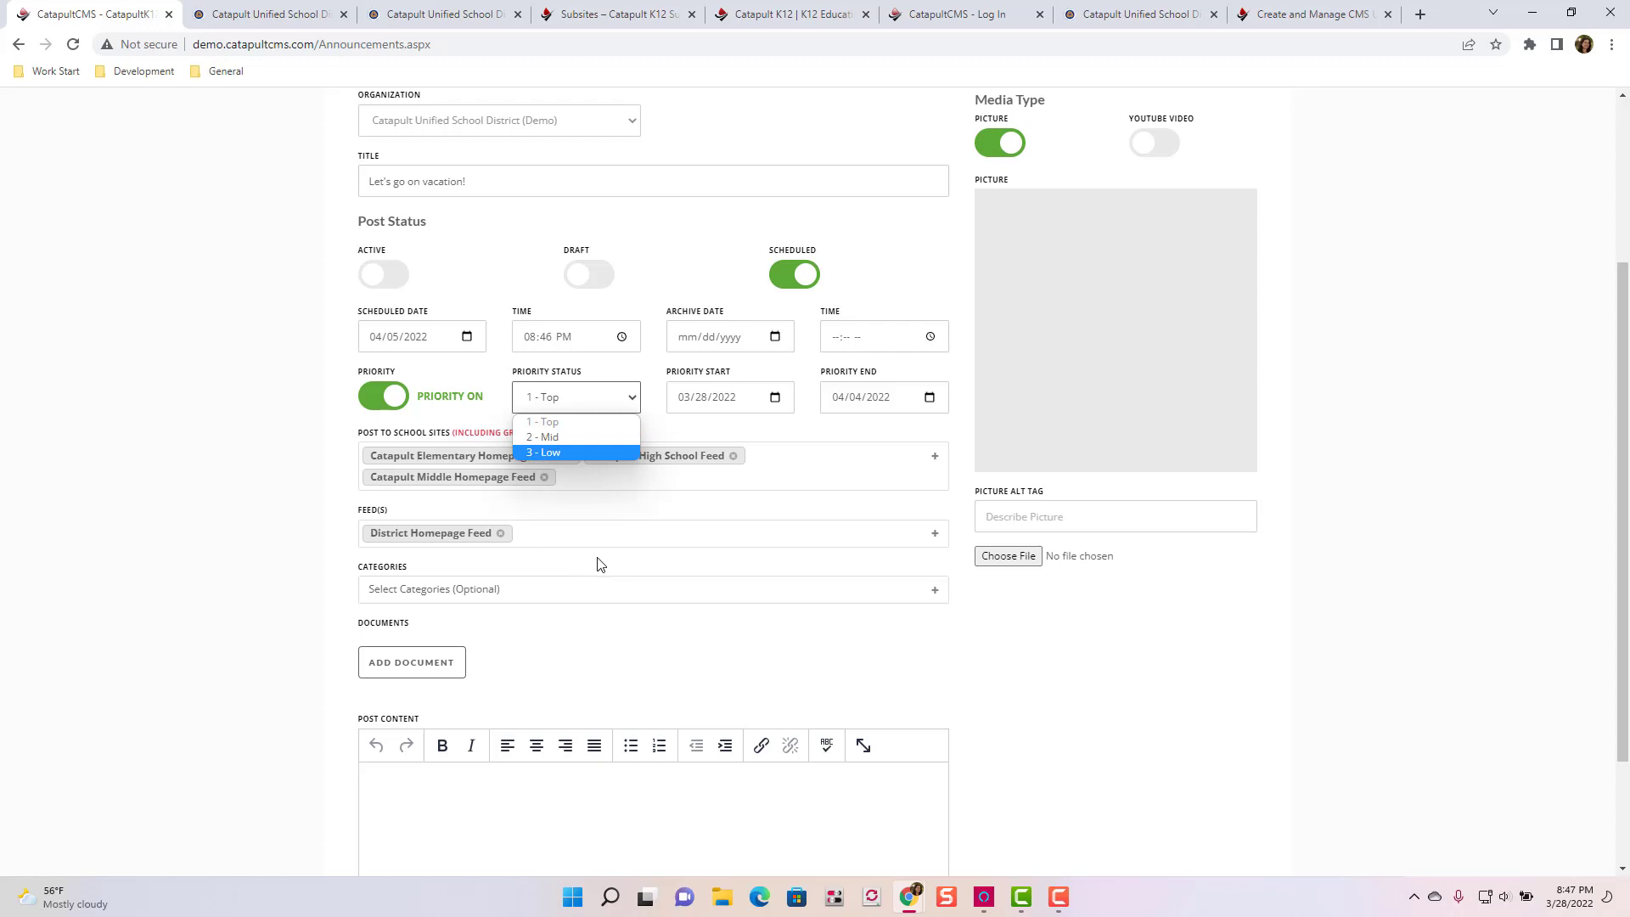
pyautogui.click(607, 510)
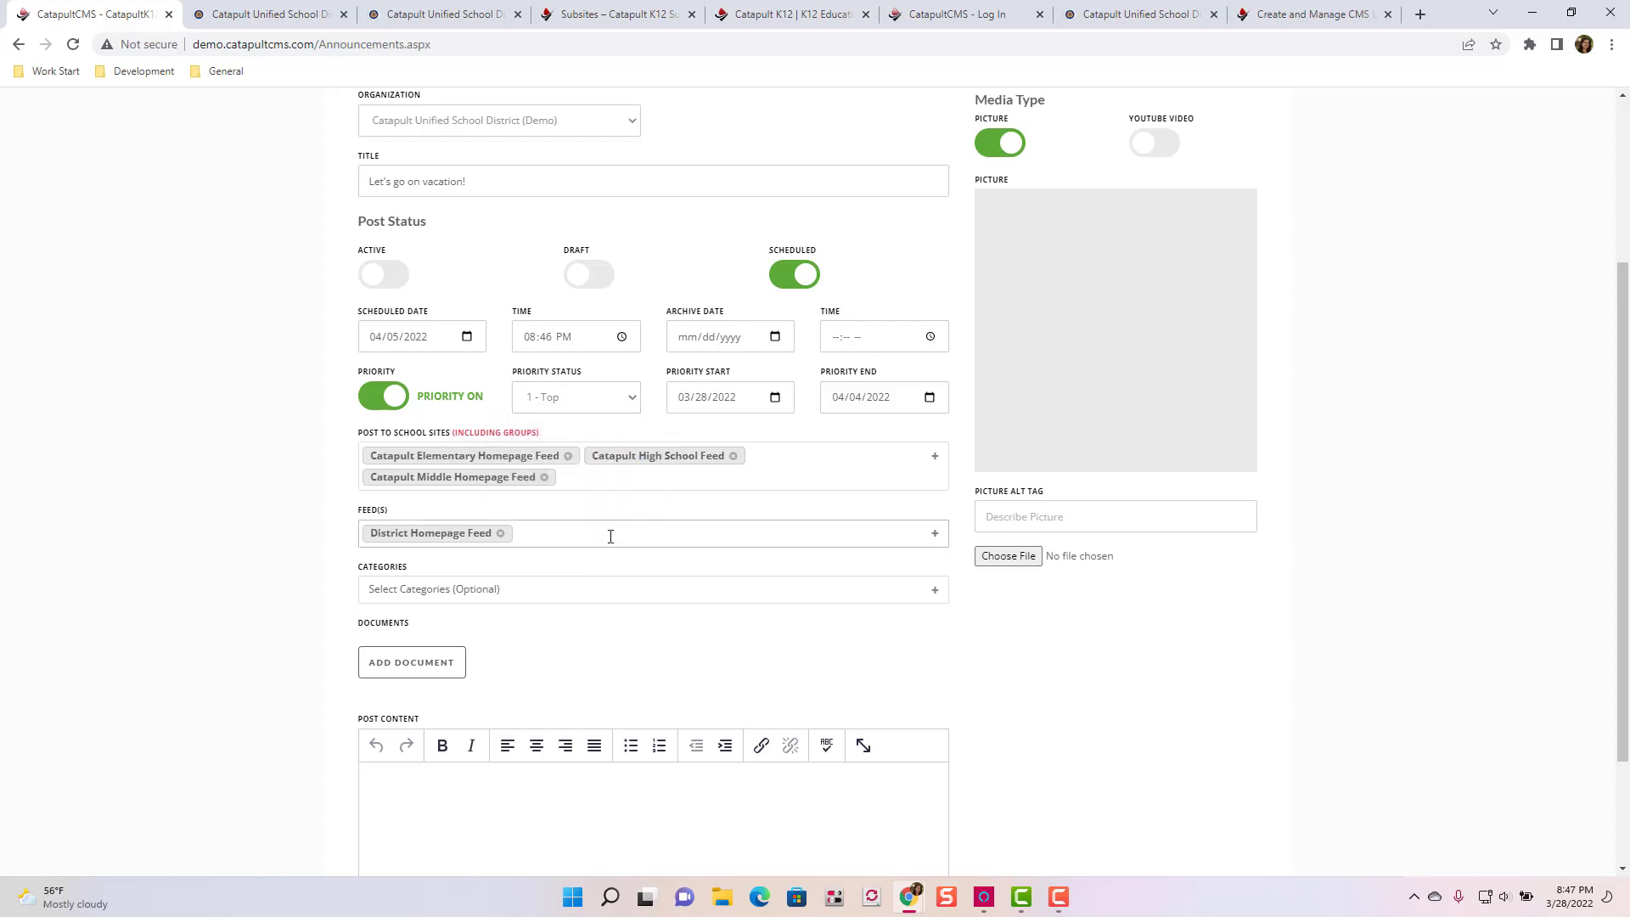
# - Check the other feeds available for the post and assign it the Athletics and General categories
pyautogui.click(611, 539)
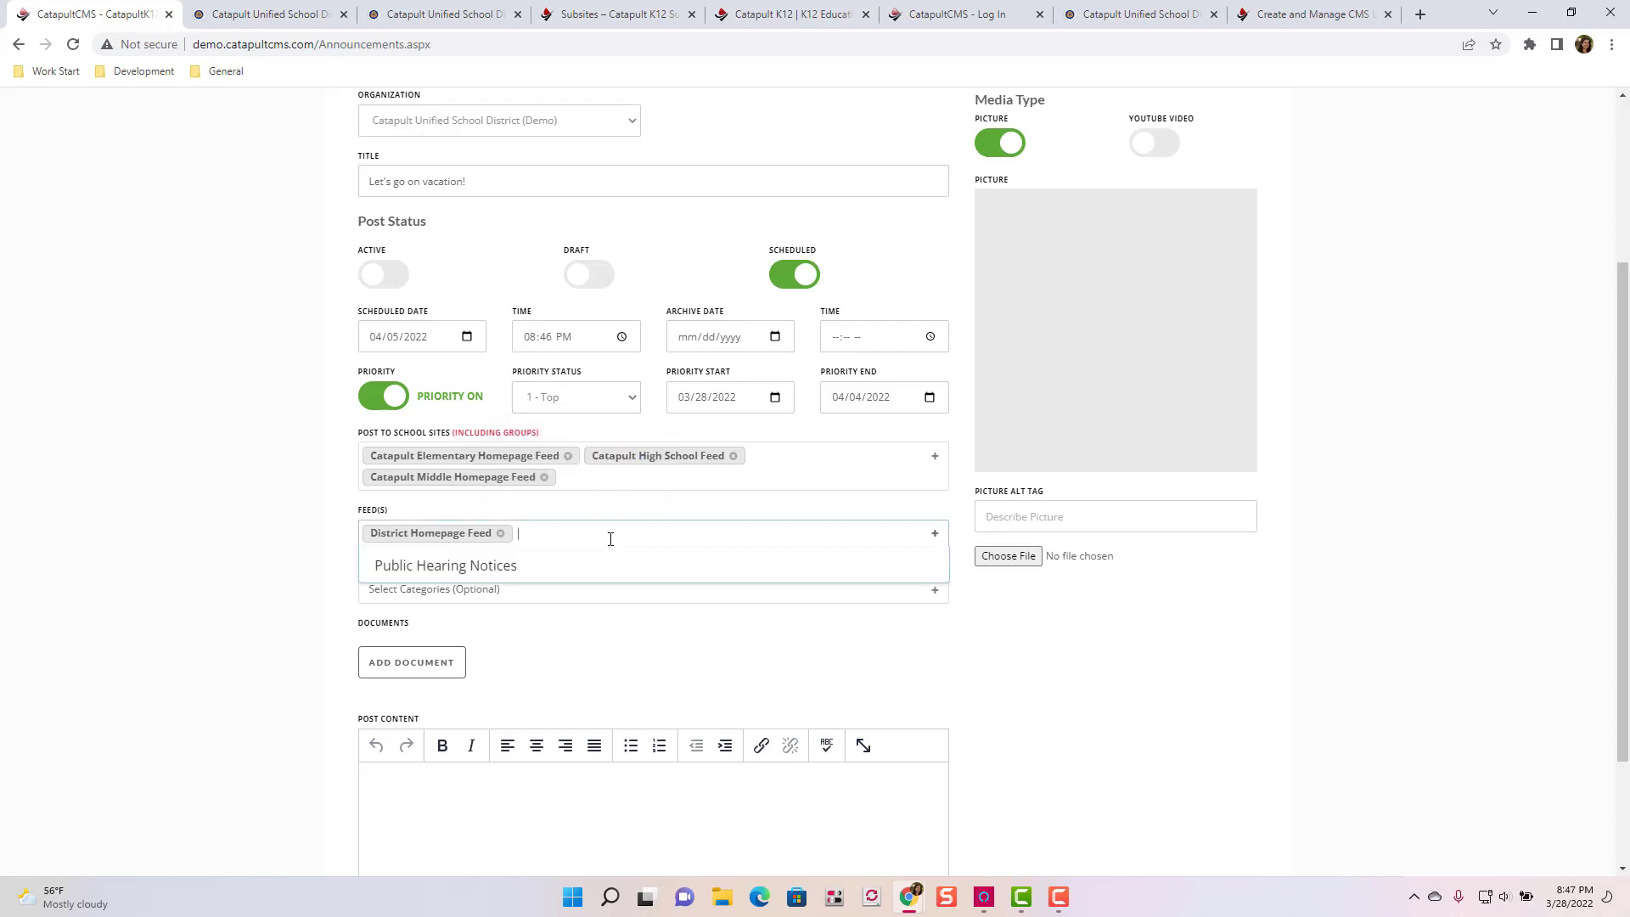
pyautogui.click(320, 618)
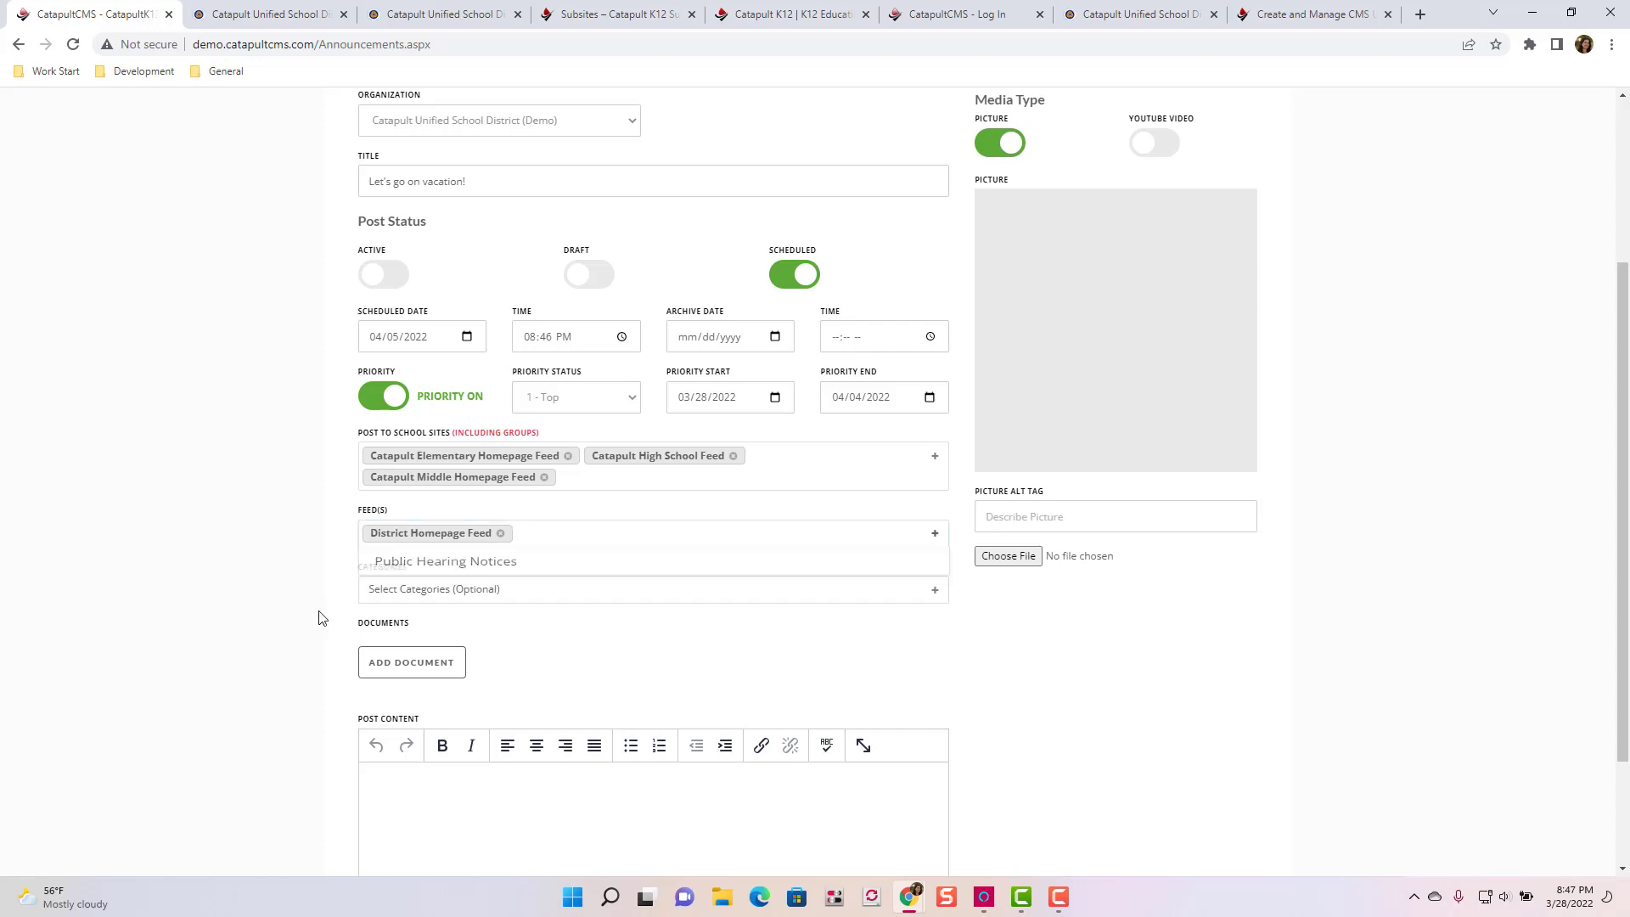
pyautogui.click(400, 593)
pyautogui.click(400, 628)
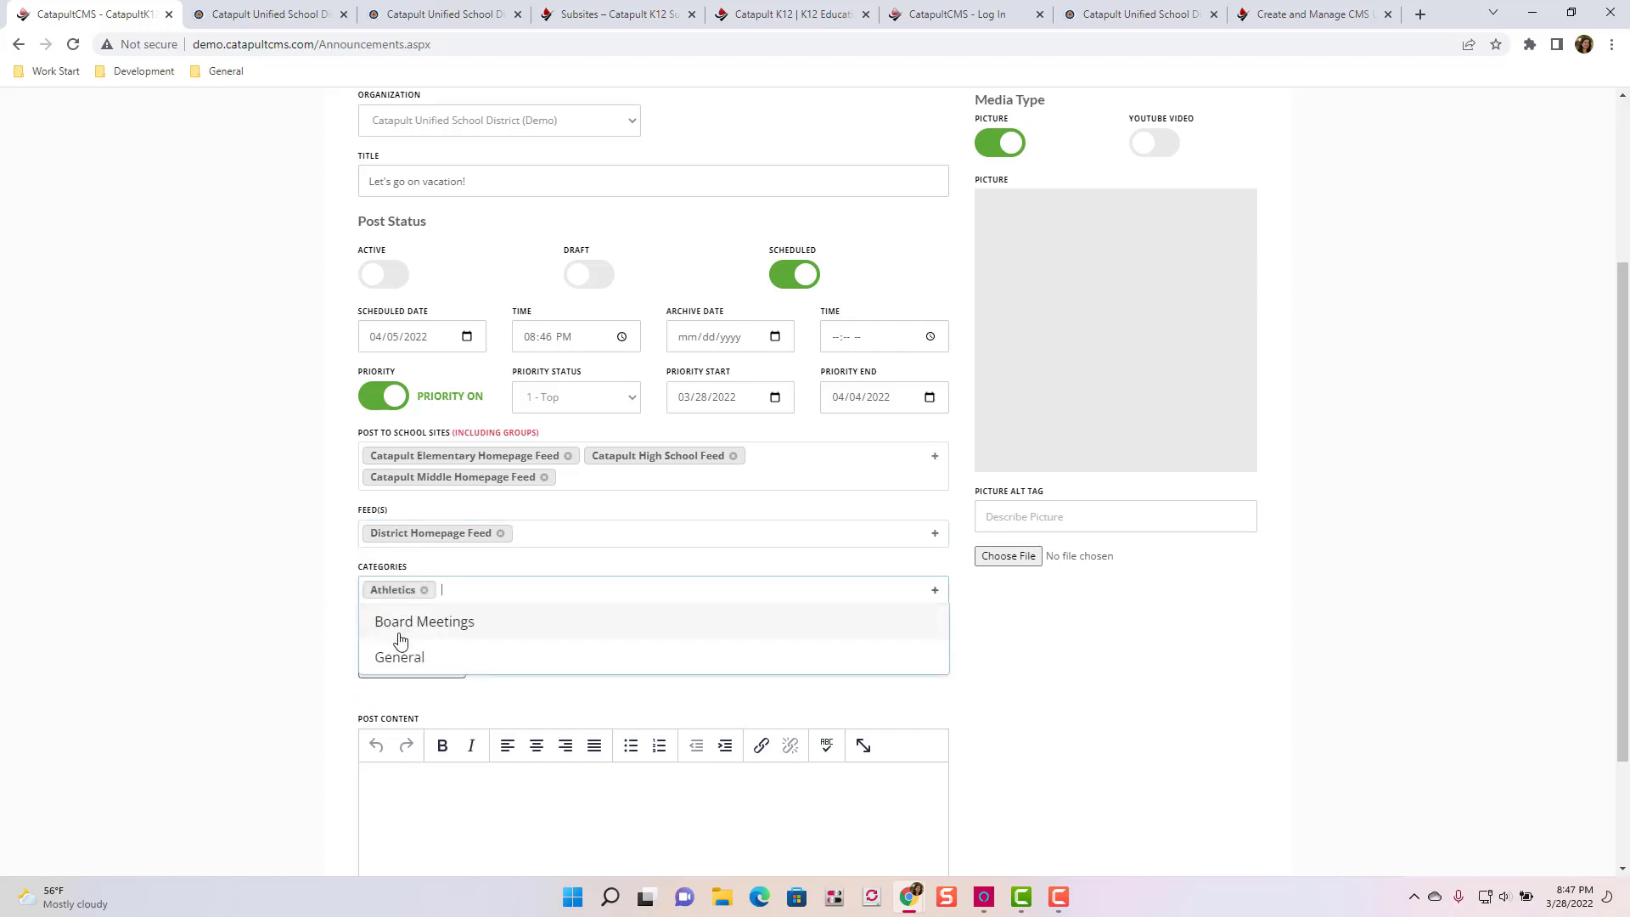
pyautogui.click(399, 658)
pyautogui.click(301, 657)
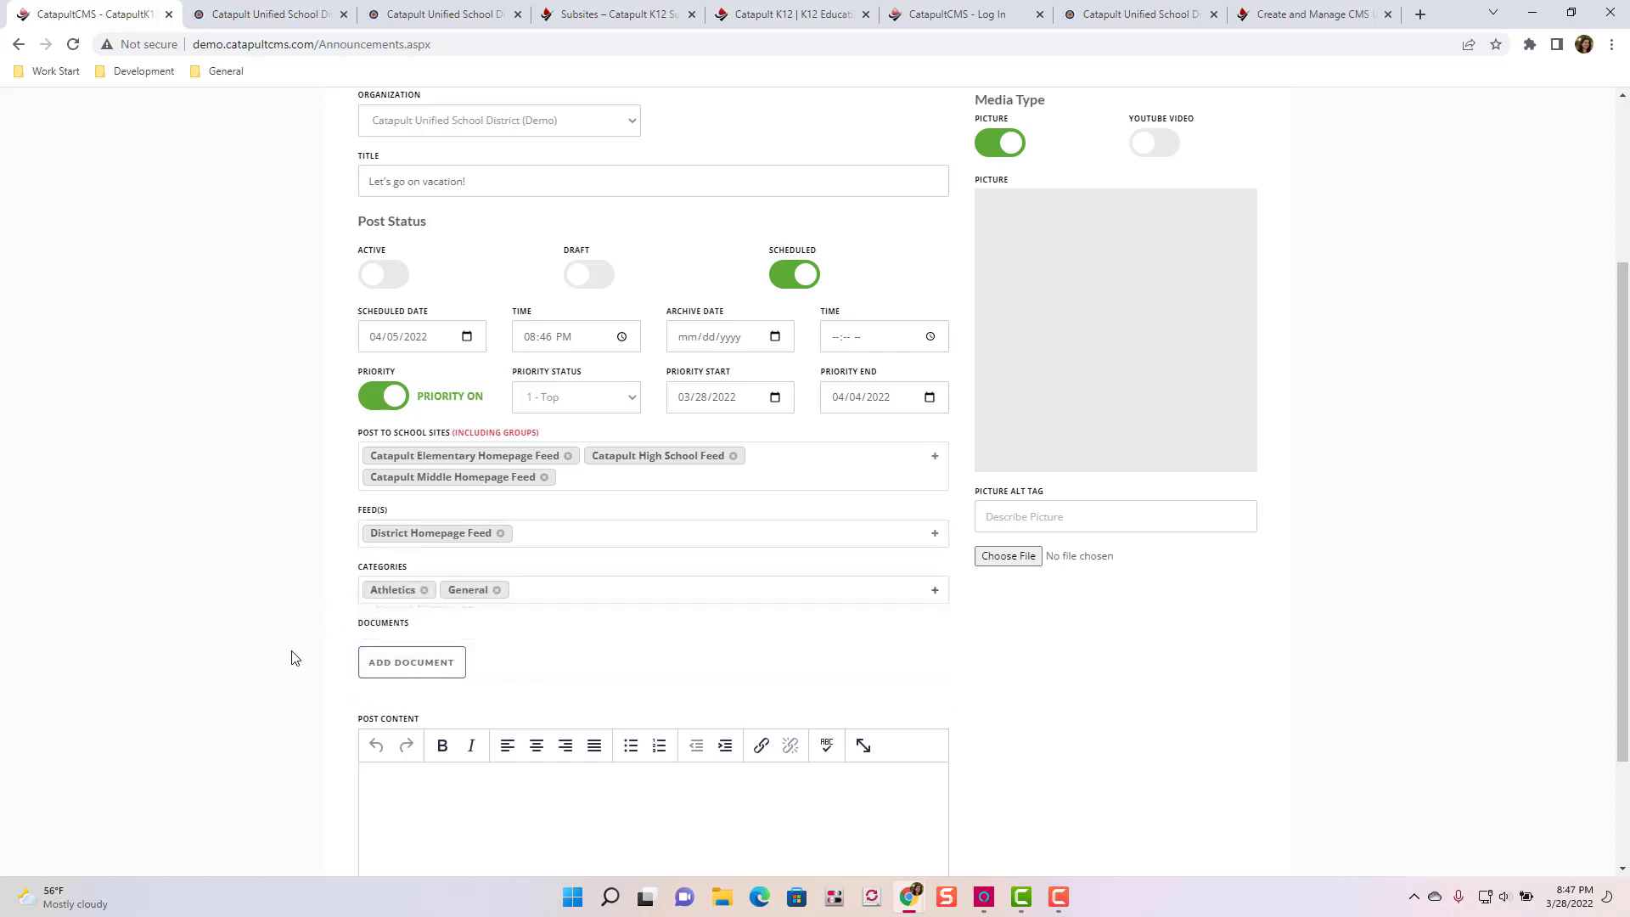
# - Attach the test.xlsx file from the Documents folder to the post and title it Flyer
pyautogui.click(394, 664)
pyautogui.click(594, 670)
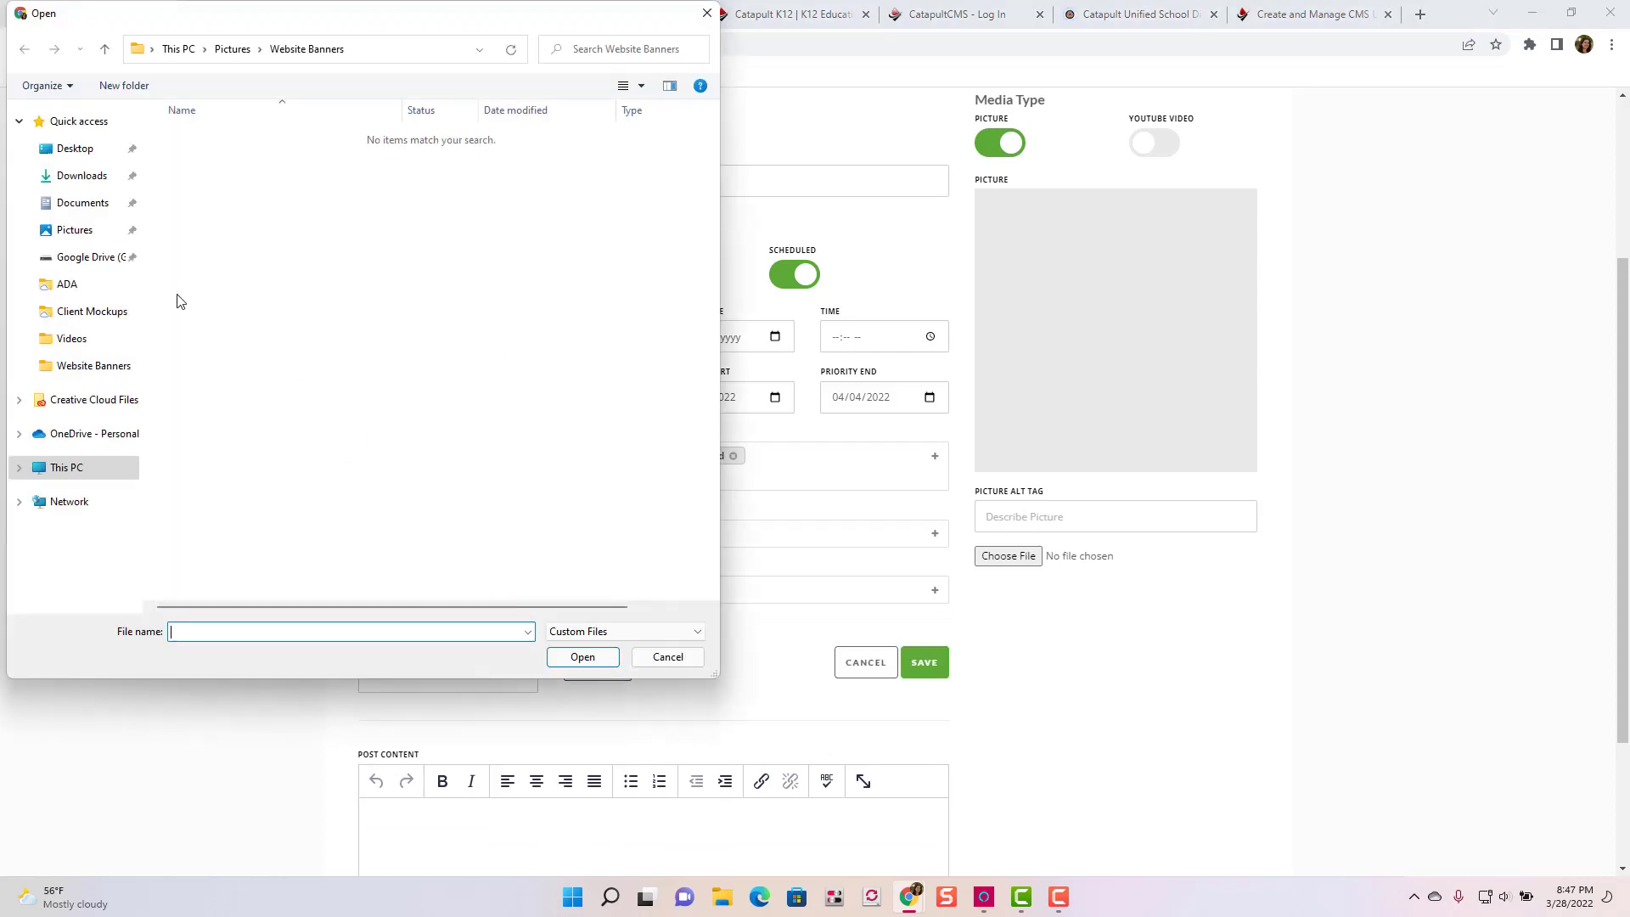
pyautogui.click(77, 203)
pyautogui.click(204, 459)
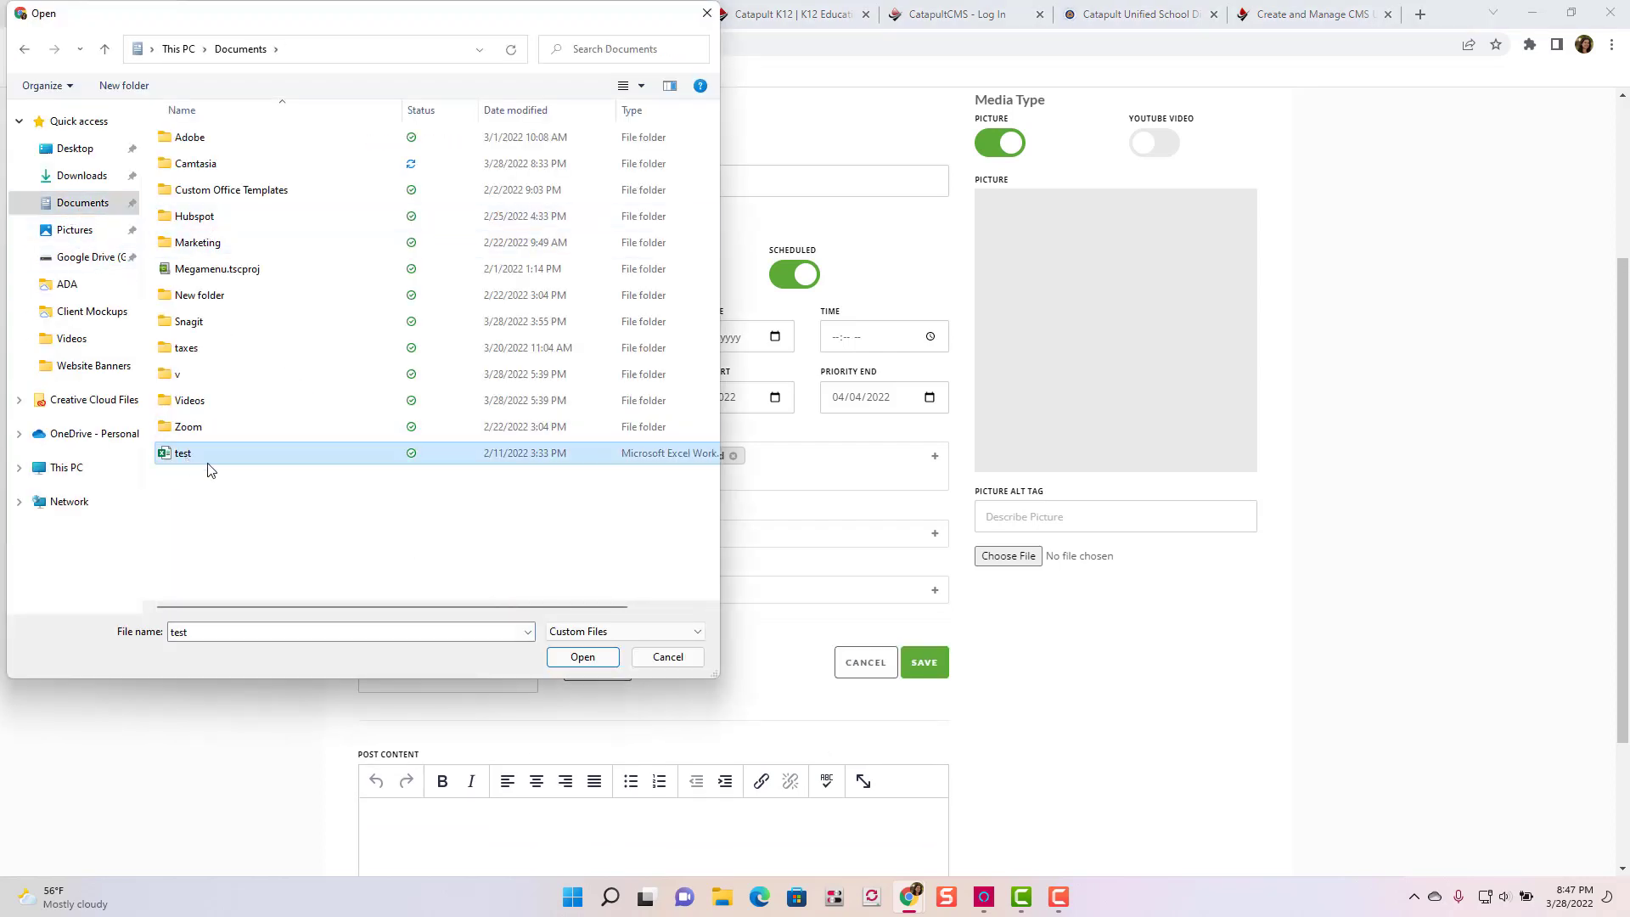
pyautogui.click(582, 657)
pyautogui.click(444, 685)
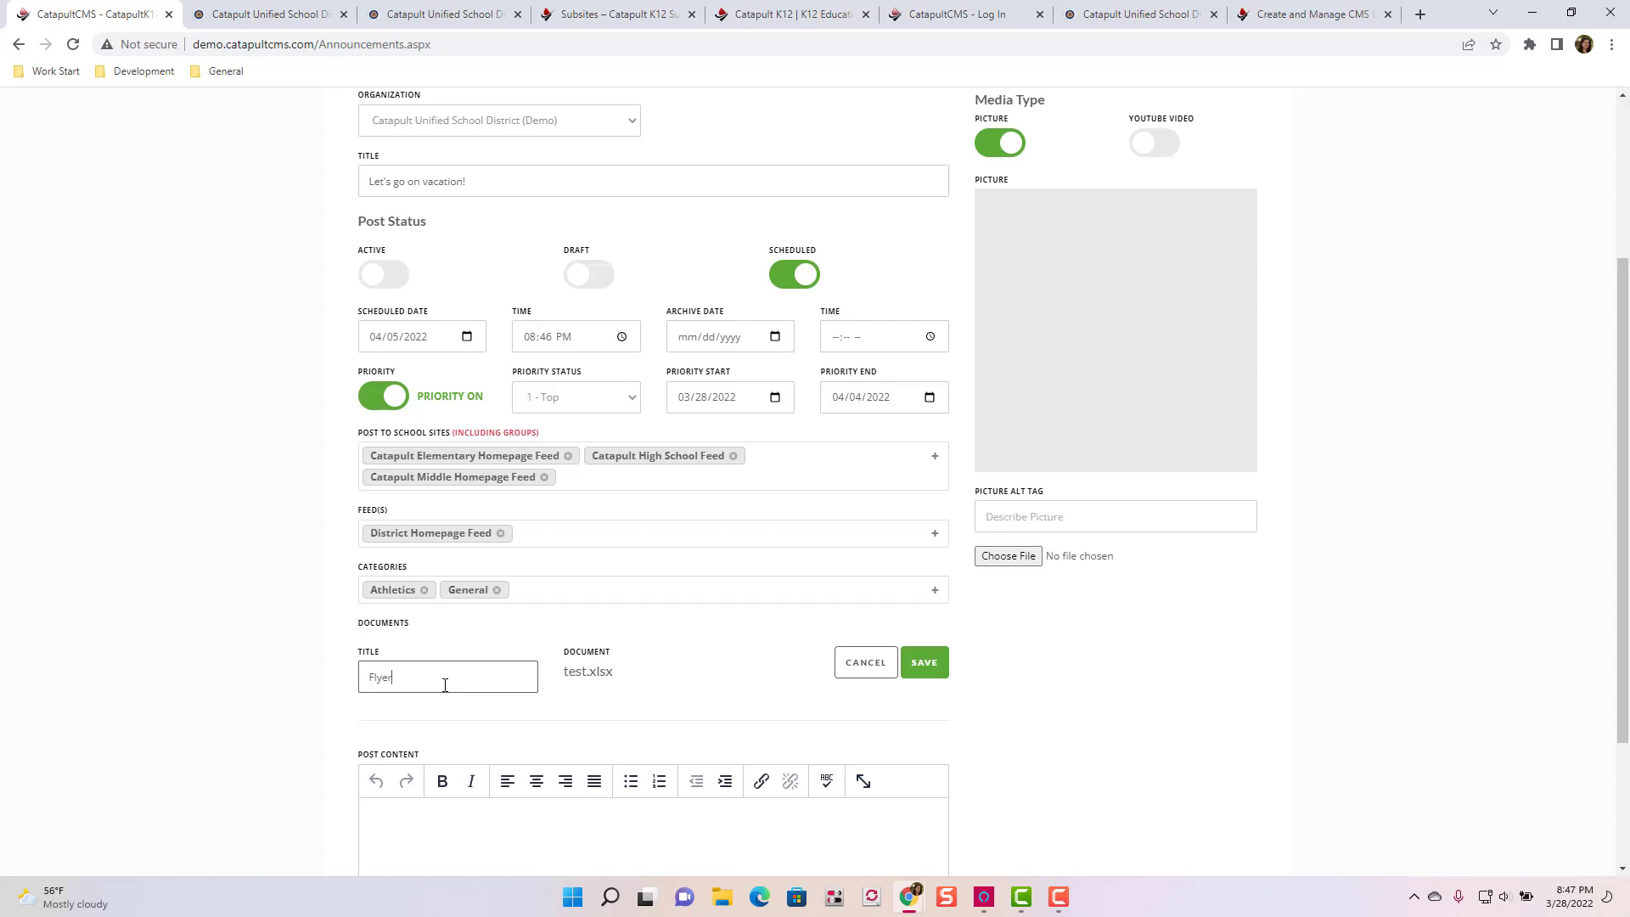
# - Write "Here is some info." as the post content and save the attached document entry
pyautogui.click(452, 816)
pyautogui.write('Here is some info.')
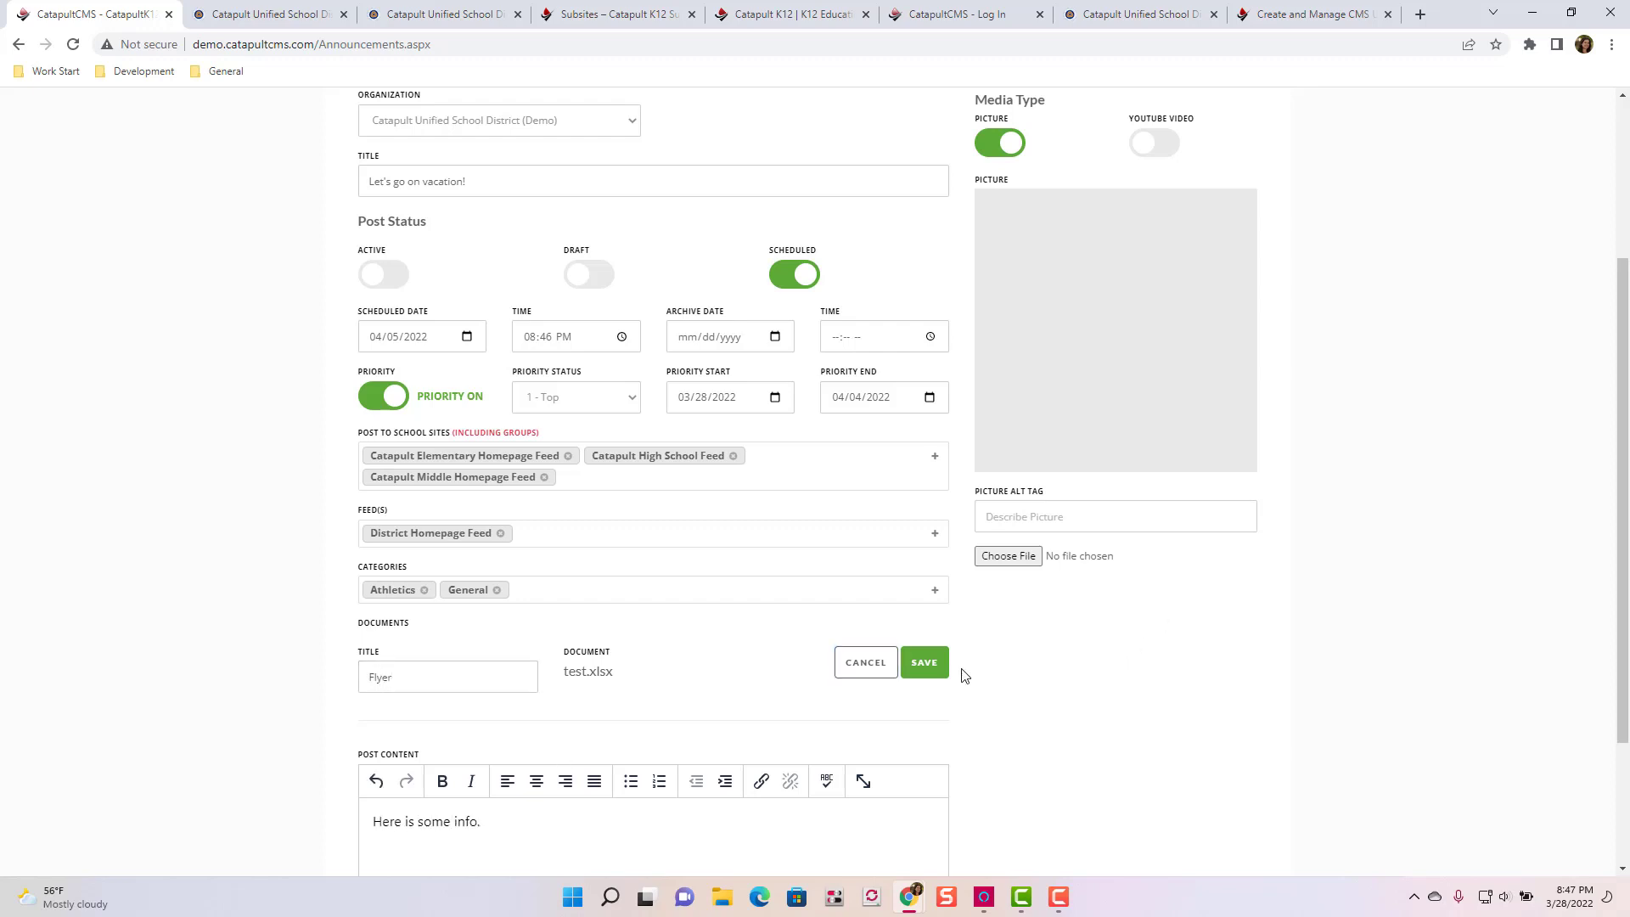
pyautogui.click(924, 662)
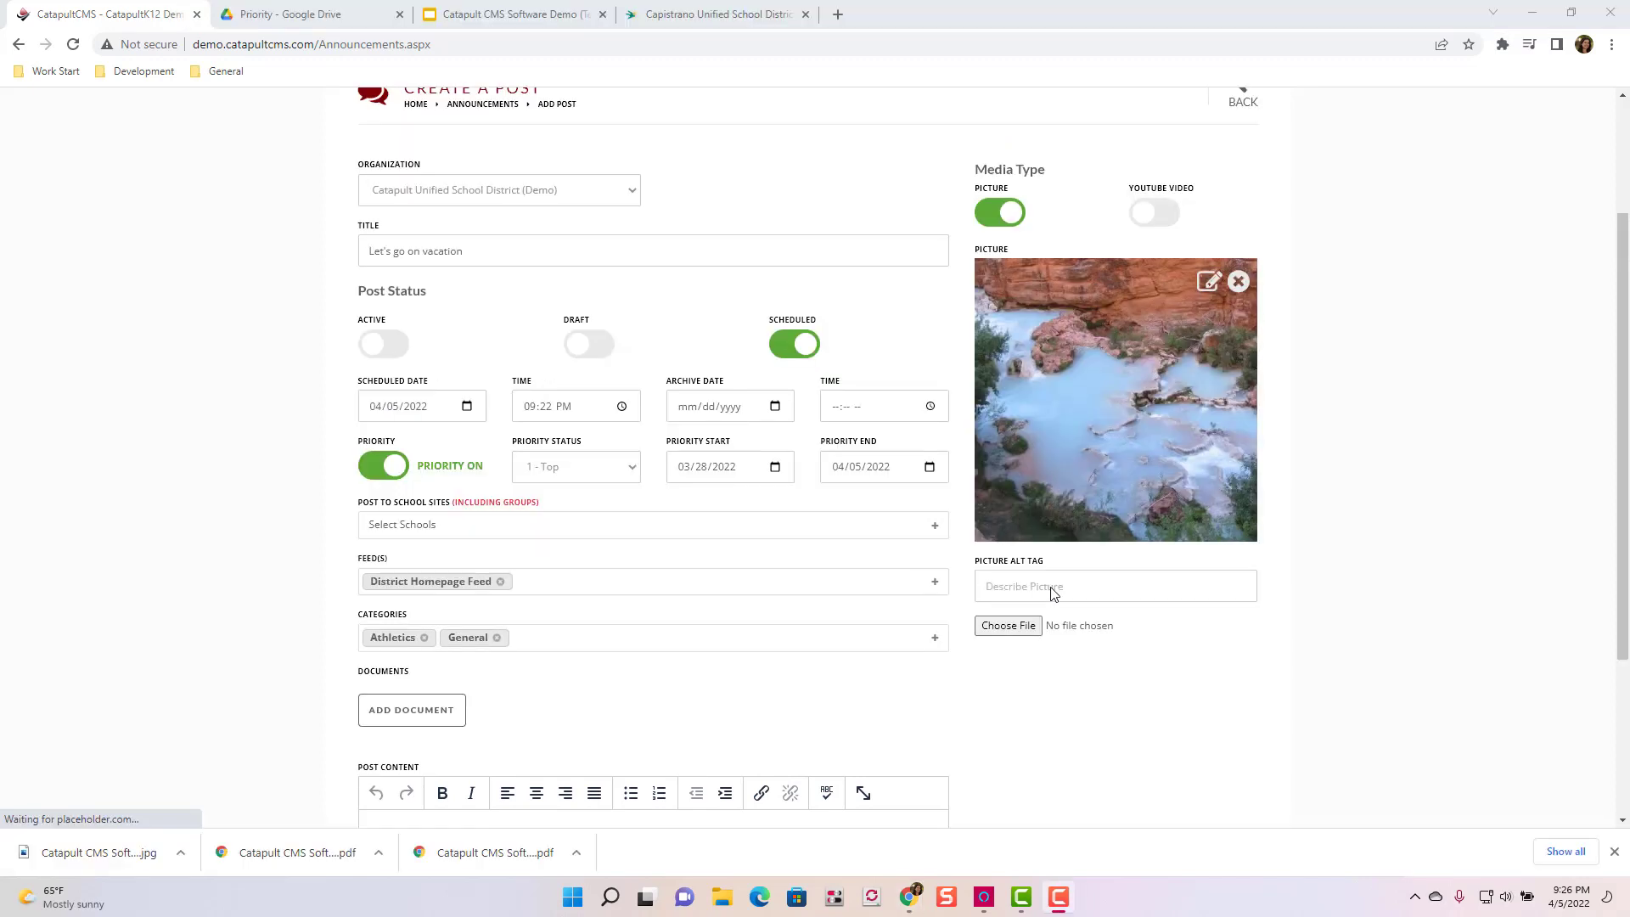
# - Set the post picture's alt tag to "photo of Havasupai blue water" and go to the end of the form
pyautogui.click(1053, 588)
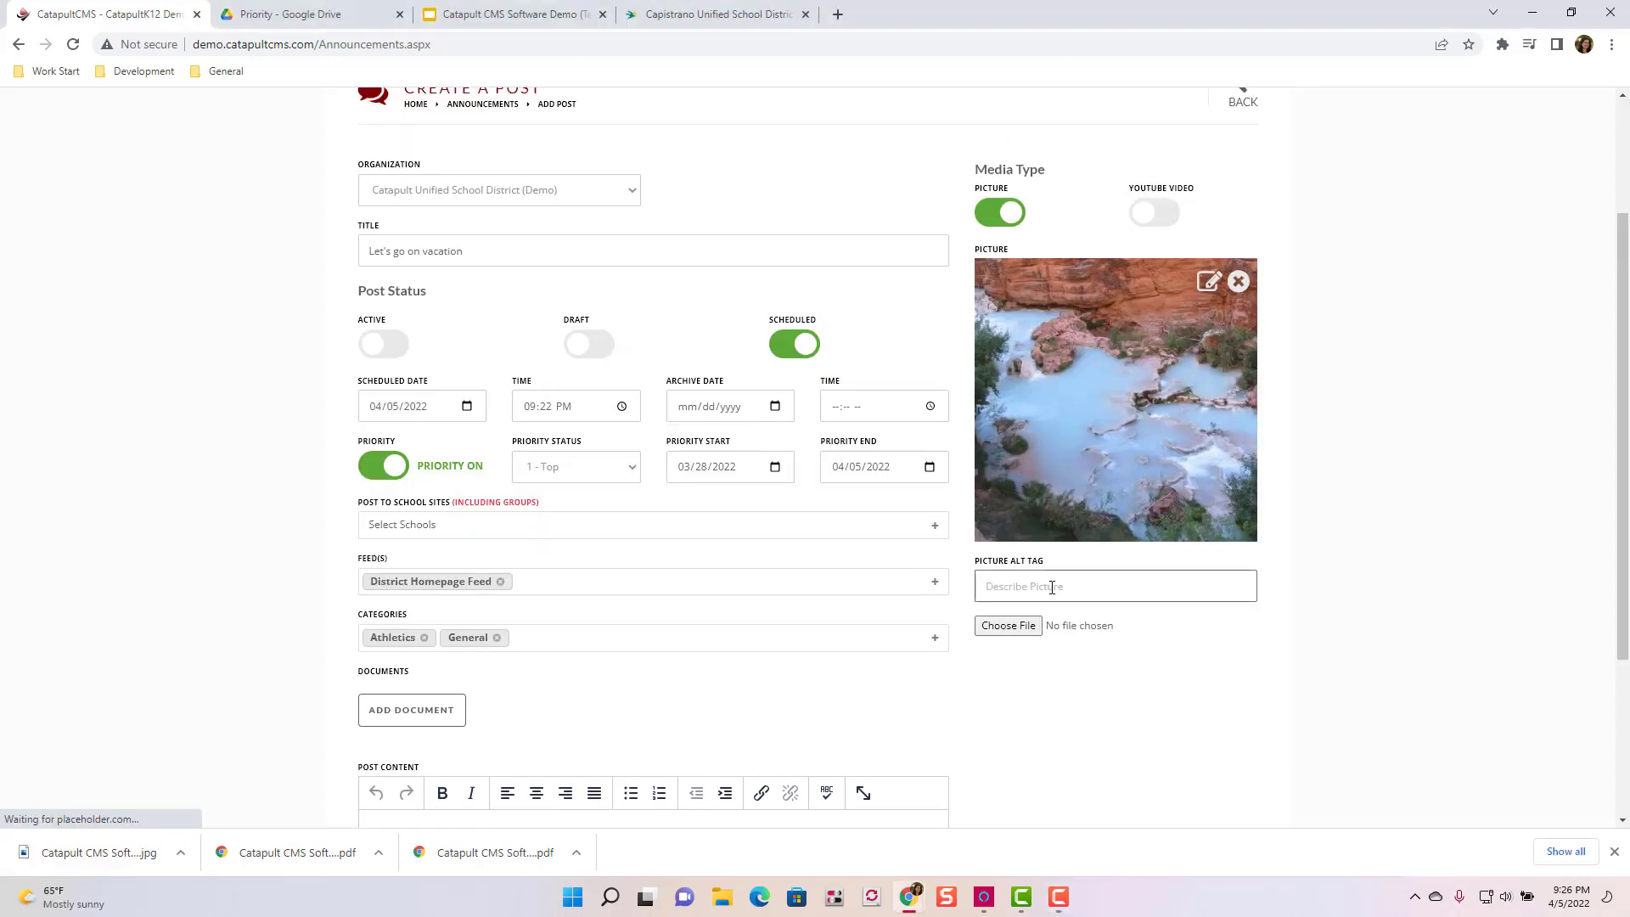
pyautogui.write('water')
pyautogui.click(1167, 219)
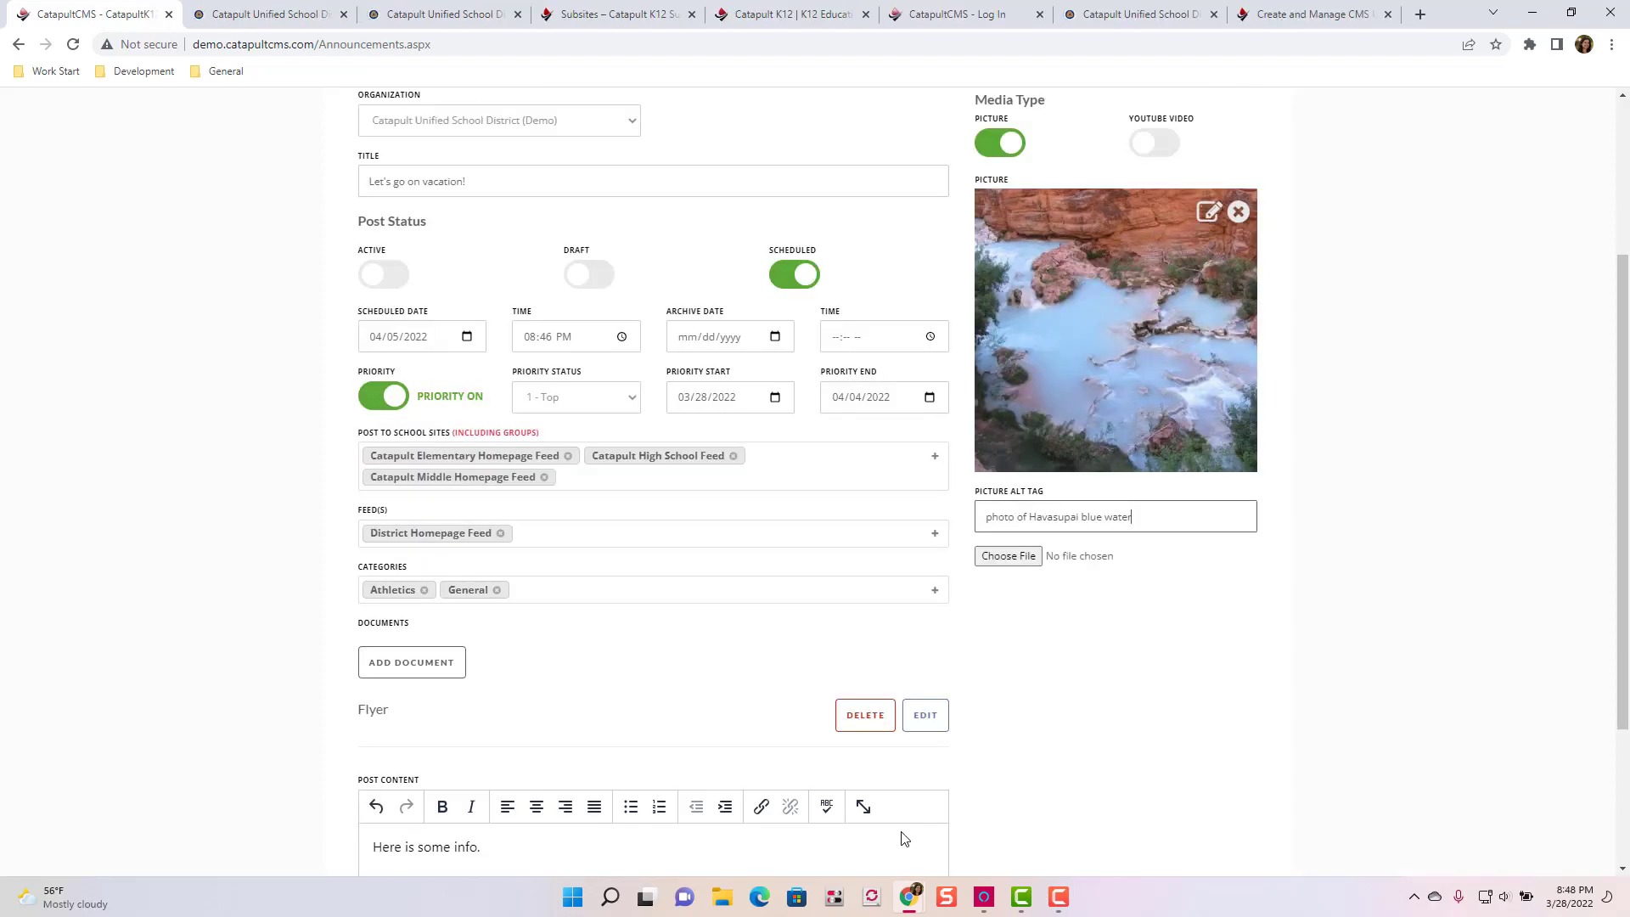
pyautogui.scroll(-4, 903, 838)
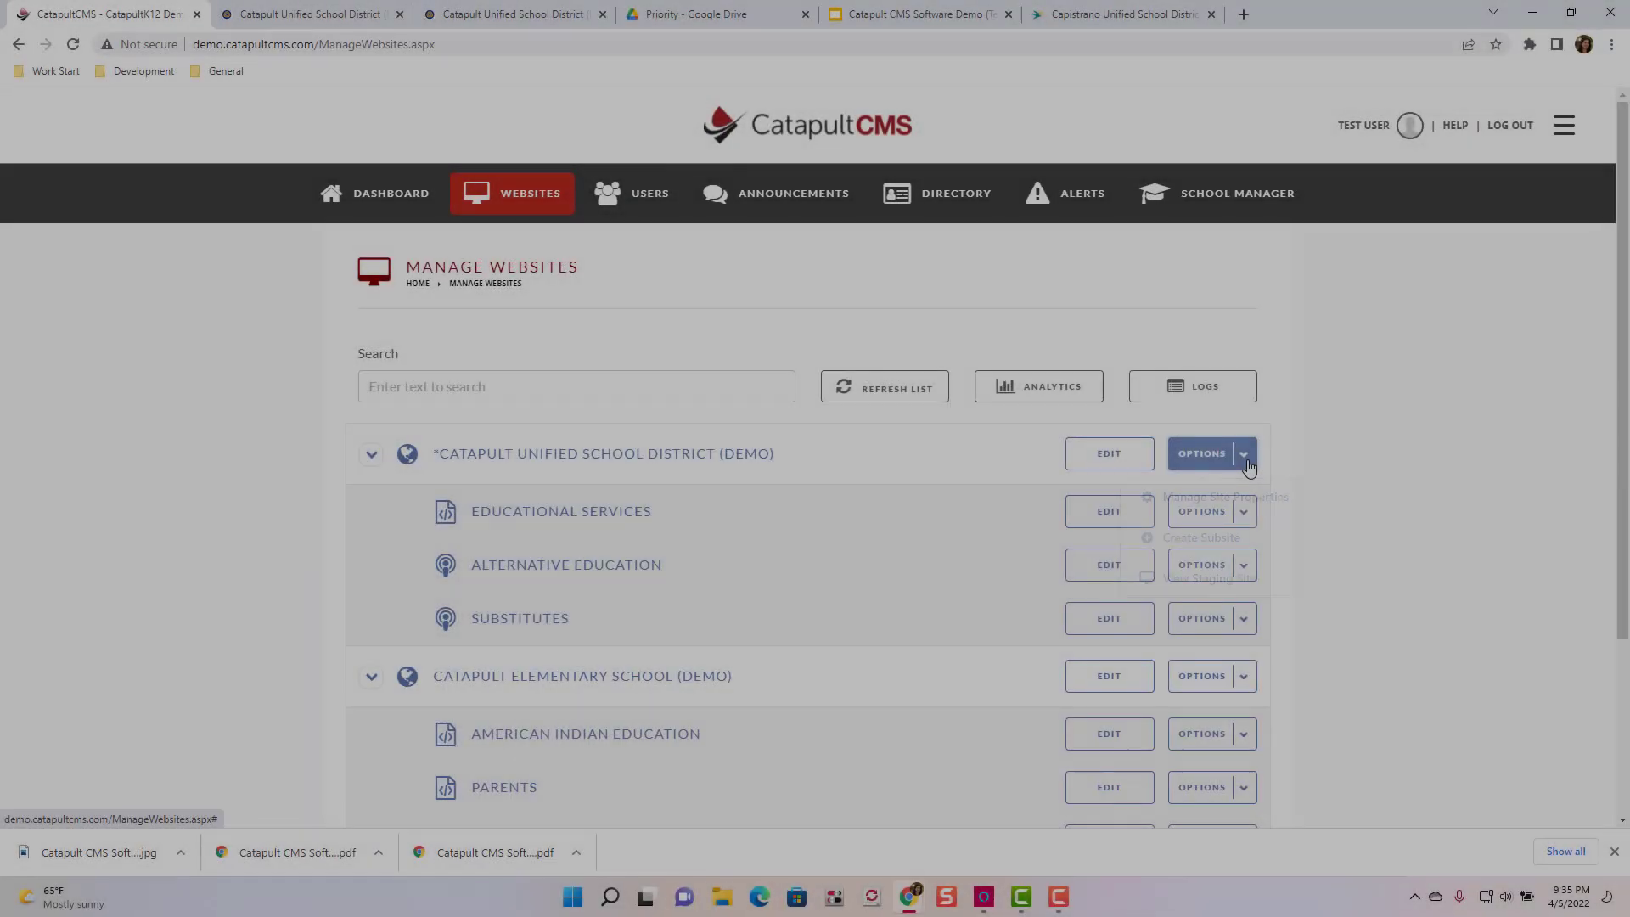
# - View the Catapult Unified School District staging site and open the "Let's go on vacation" announcement on its homepage
pyautogui.click(1206, 454)
pyautogui.click(1210, 578)
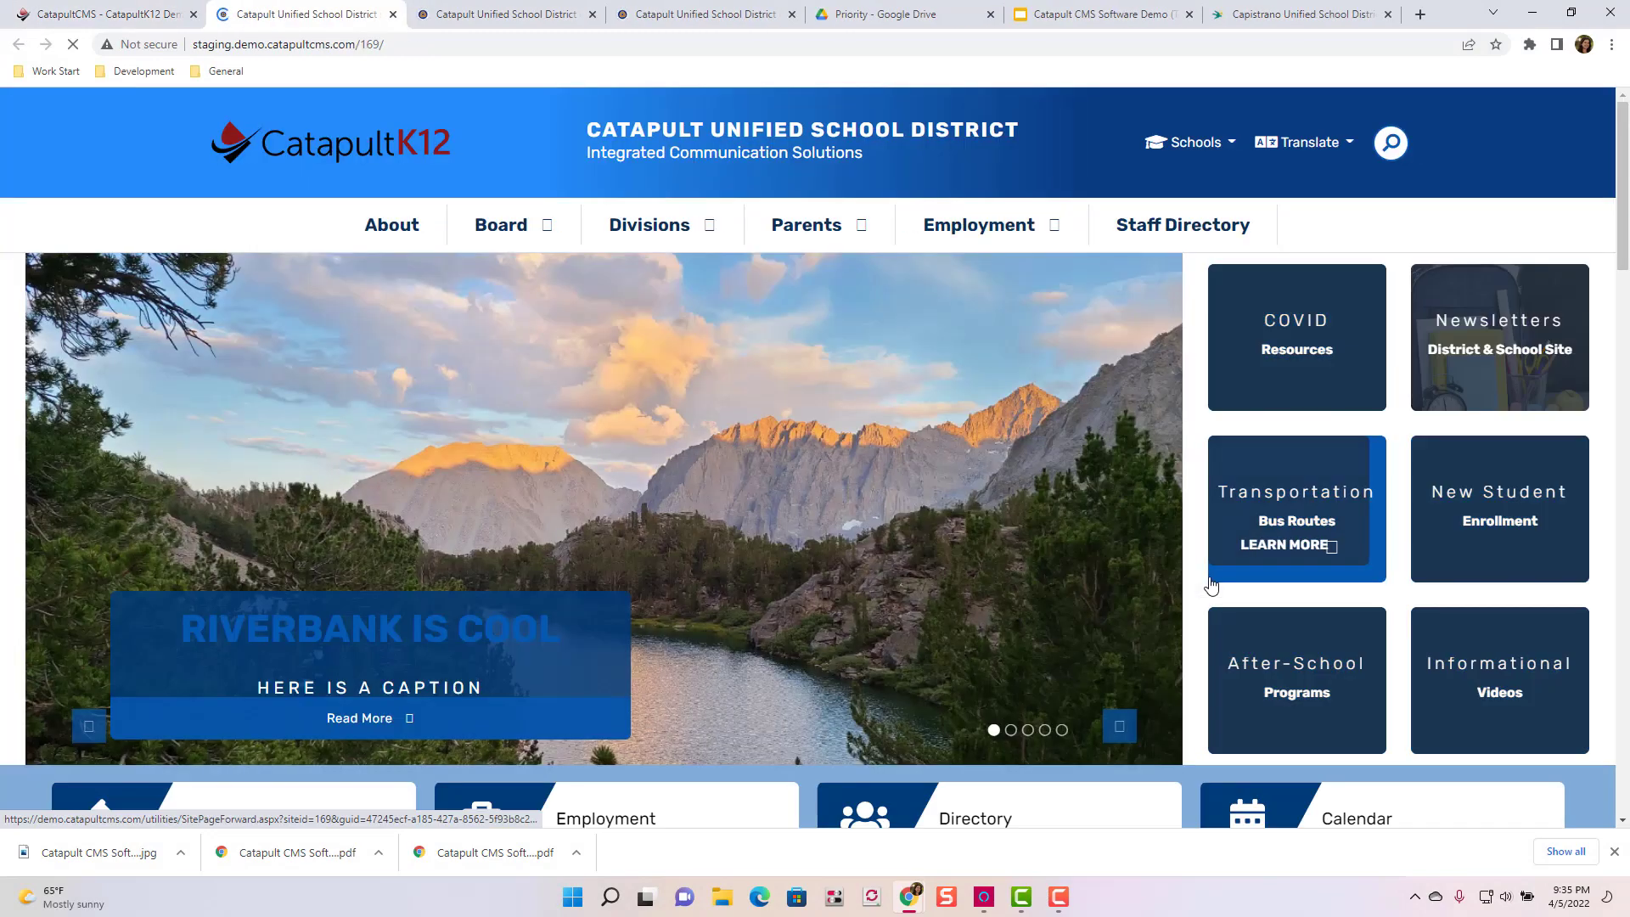
pyautogui.scroll(-8, 877, 420)
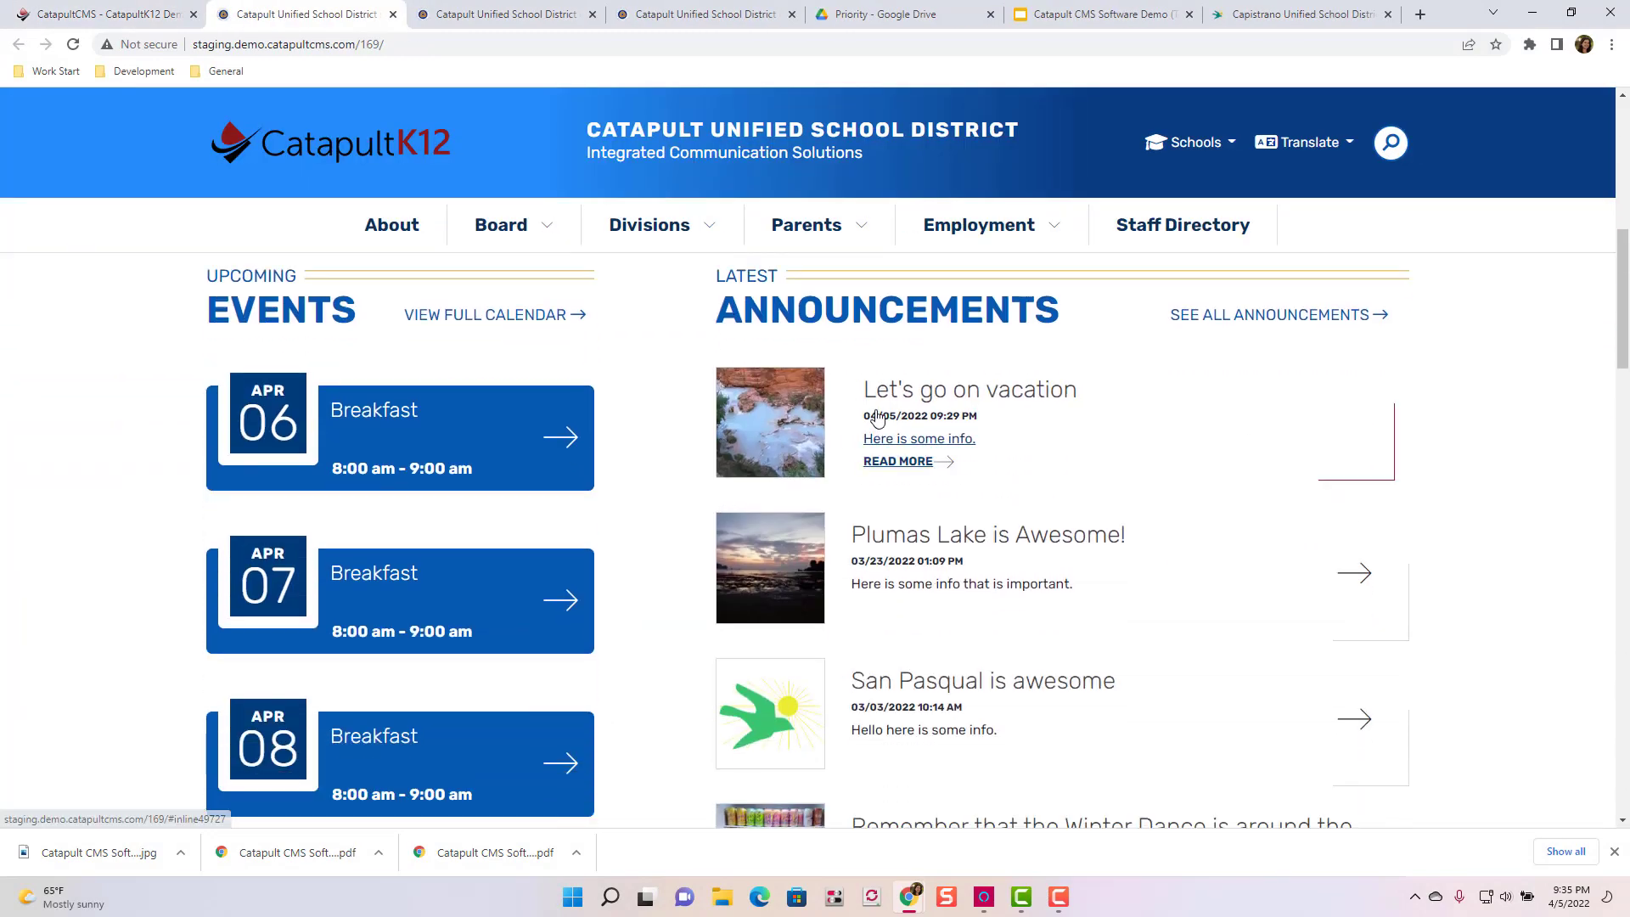
pyautogui.click(878, 419)
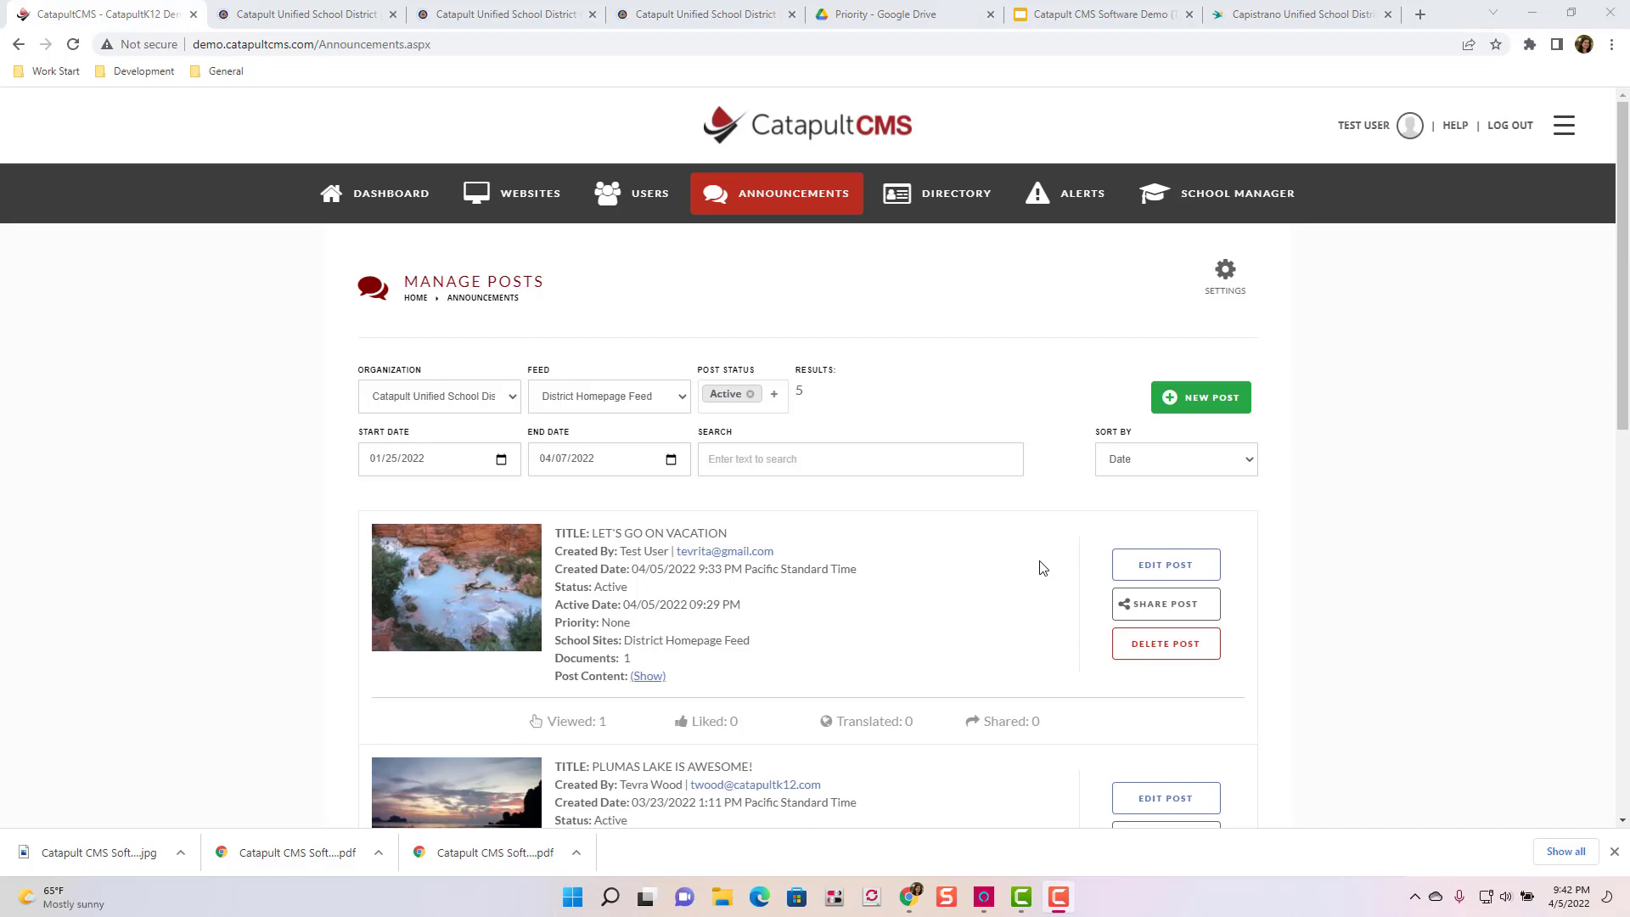
# - Share the "Let's go on vacation" post on Facebook to the managed Catapult K12 page, starting the message with "This"
pyautogui.click(1165, 604)
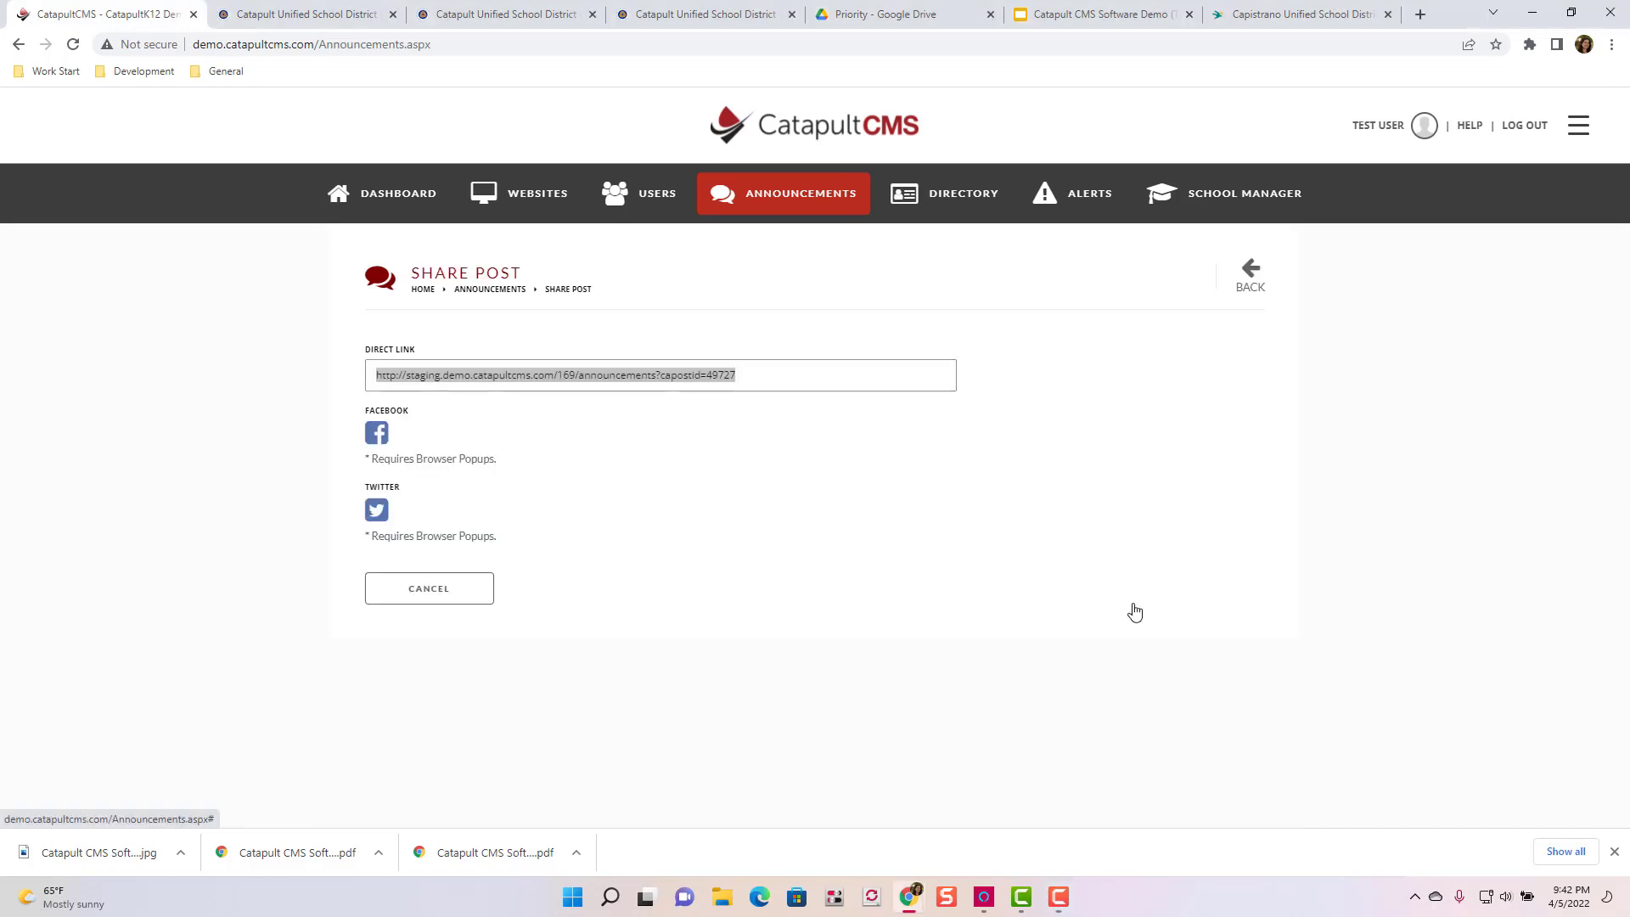
pyautogui.click(377, 435)
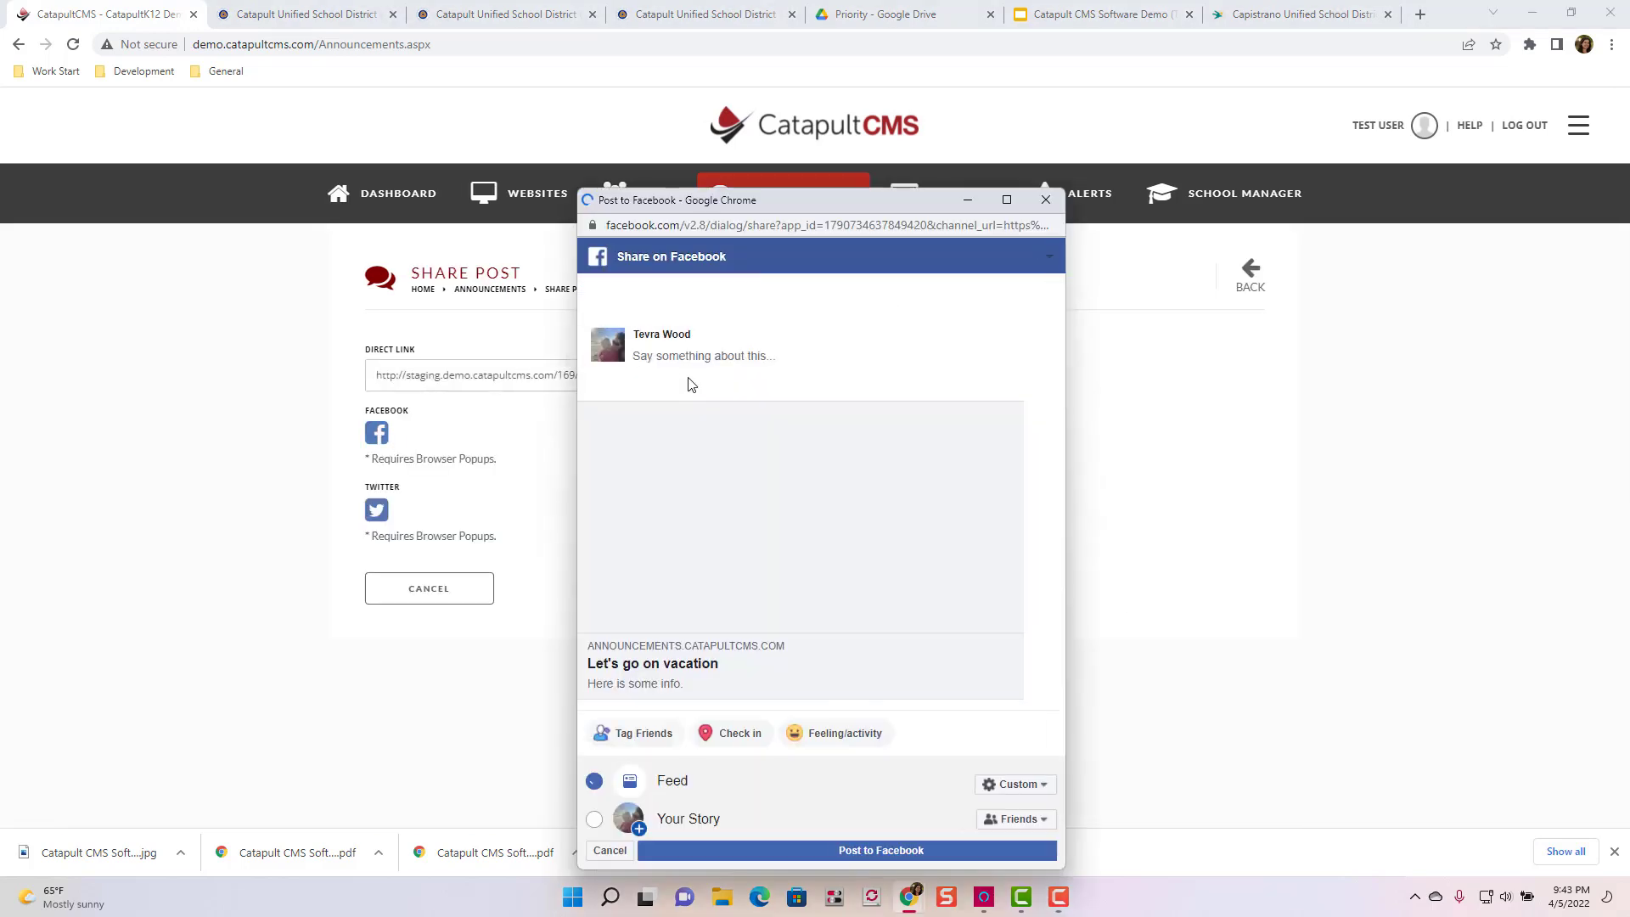
pyautogui.click(688, 295)
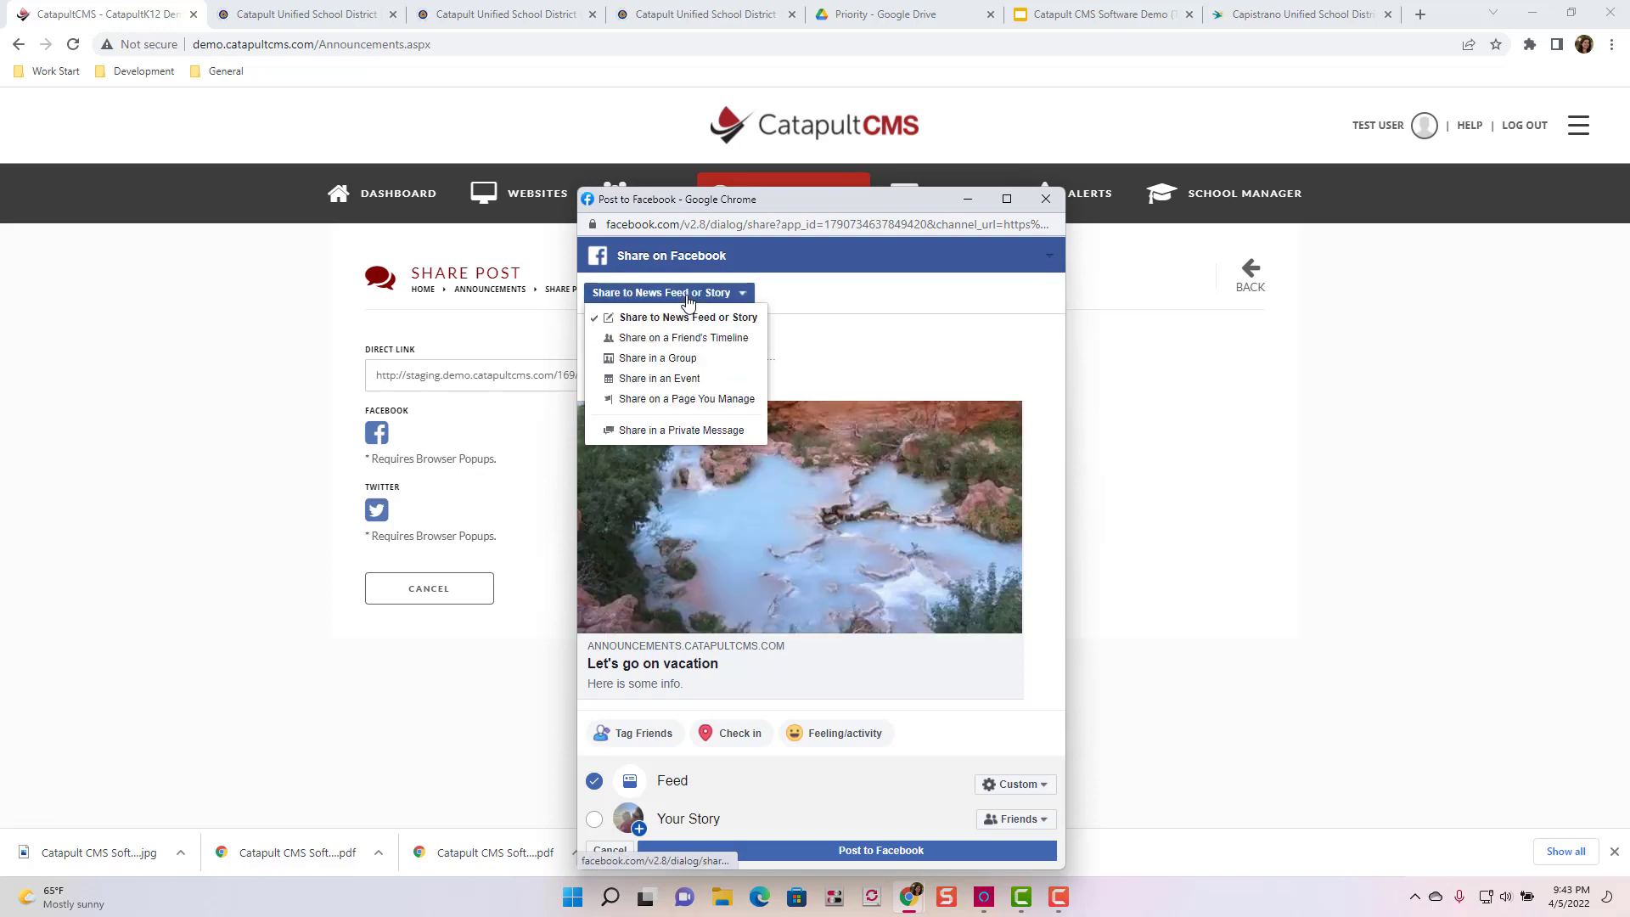
pyautogui.click(676, 398)
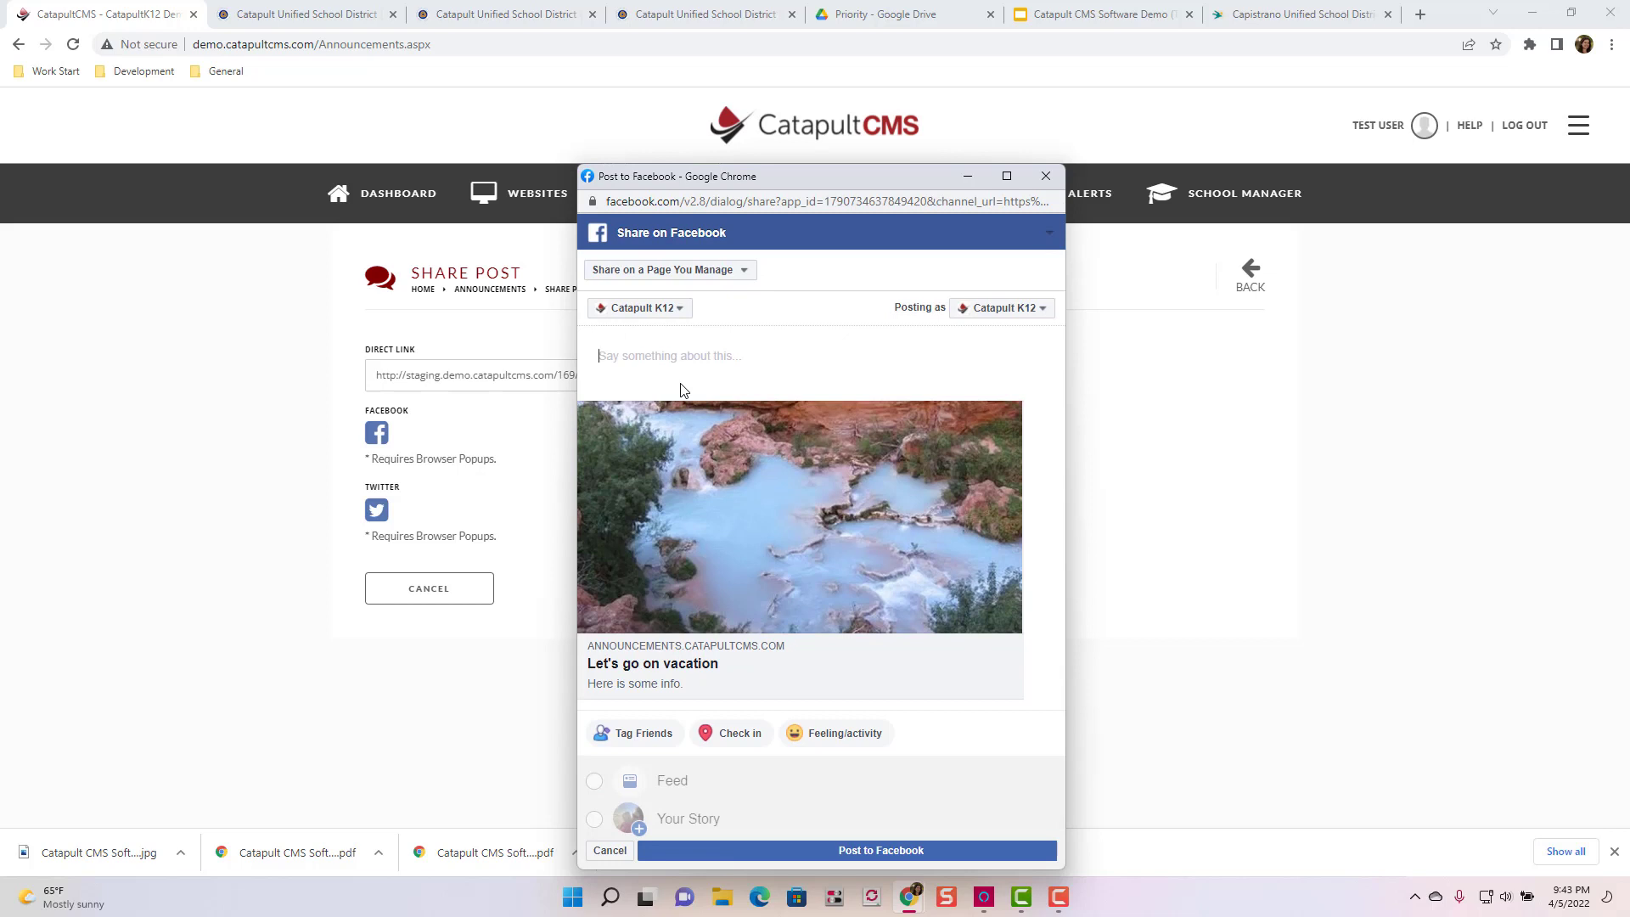
pyautogui.write('This')
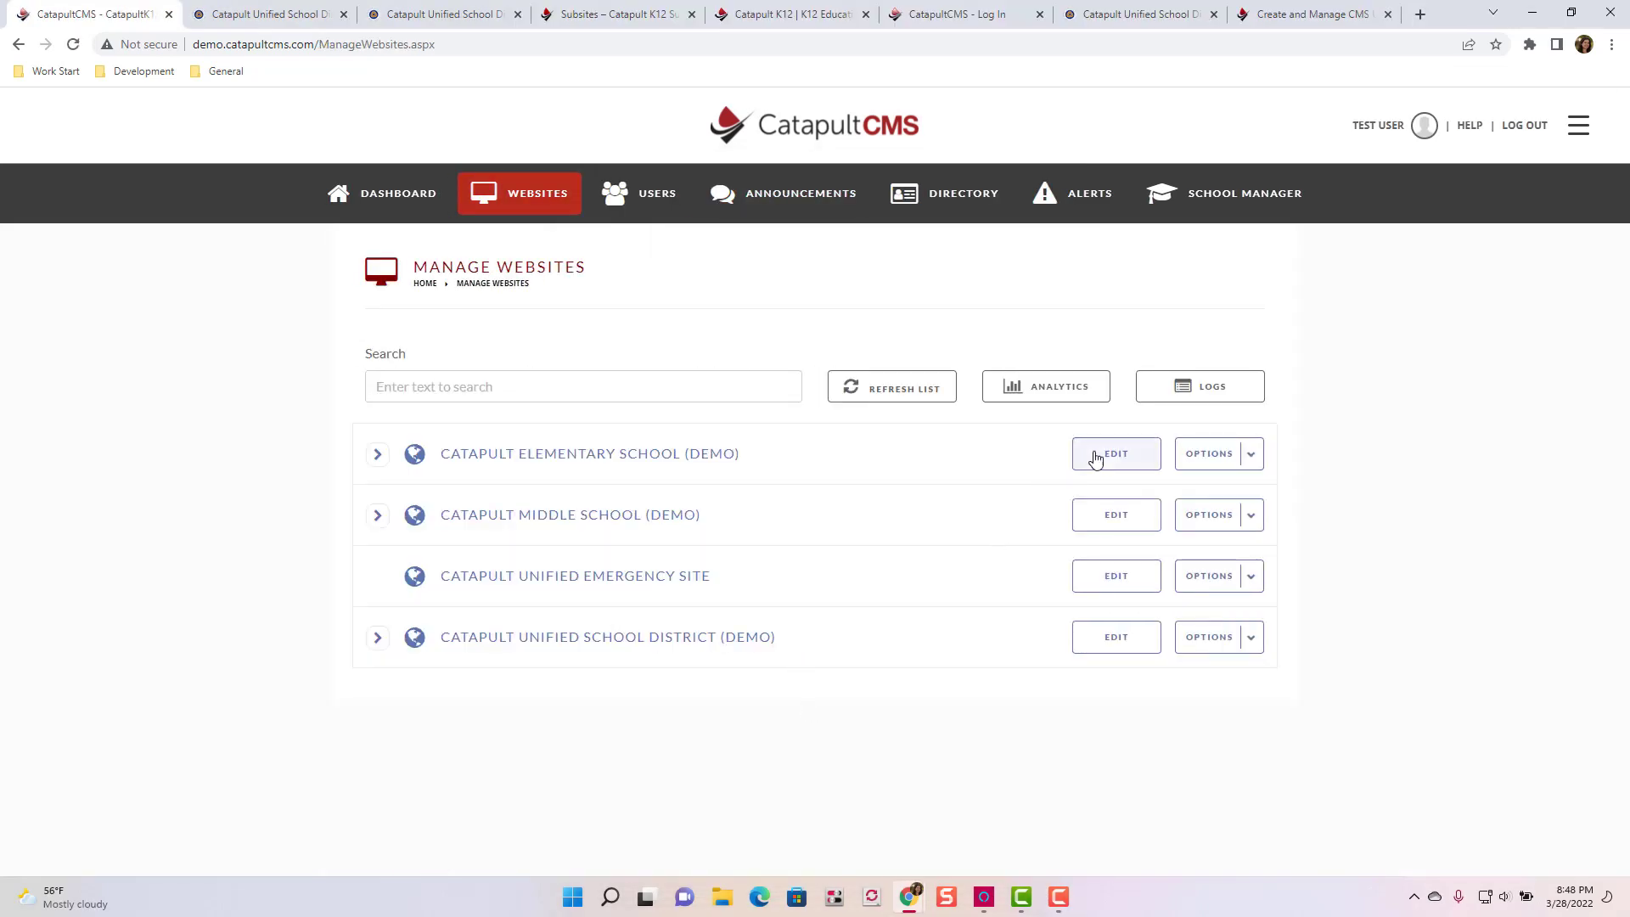
# - Change the announcement element on the Catapult Elementary School homepage to Feed View and save it
pyautogui.click(1099, 457)
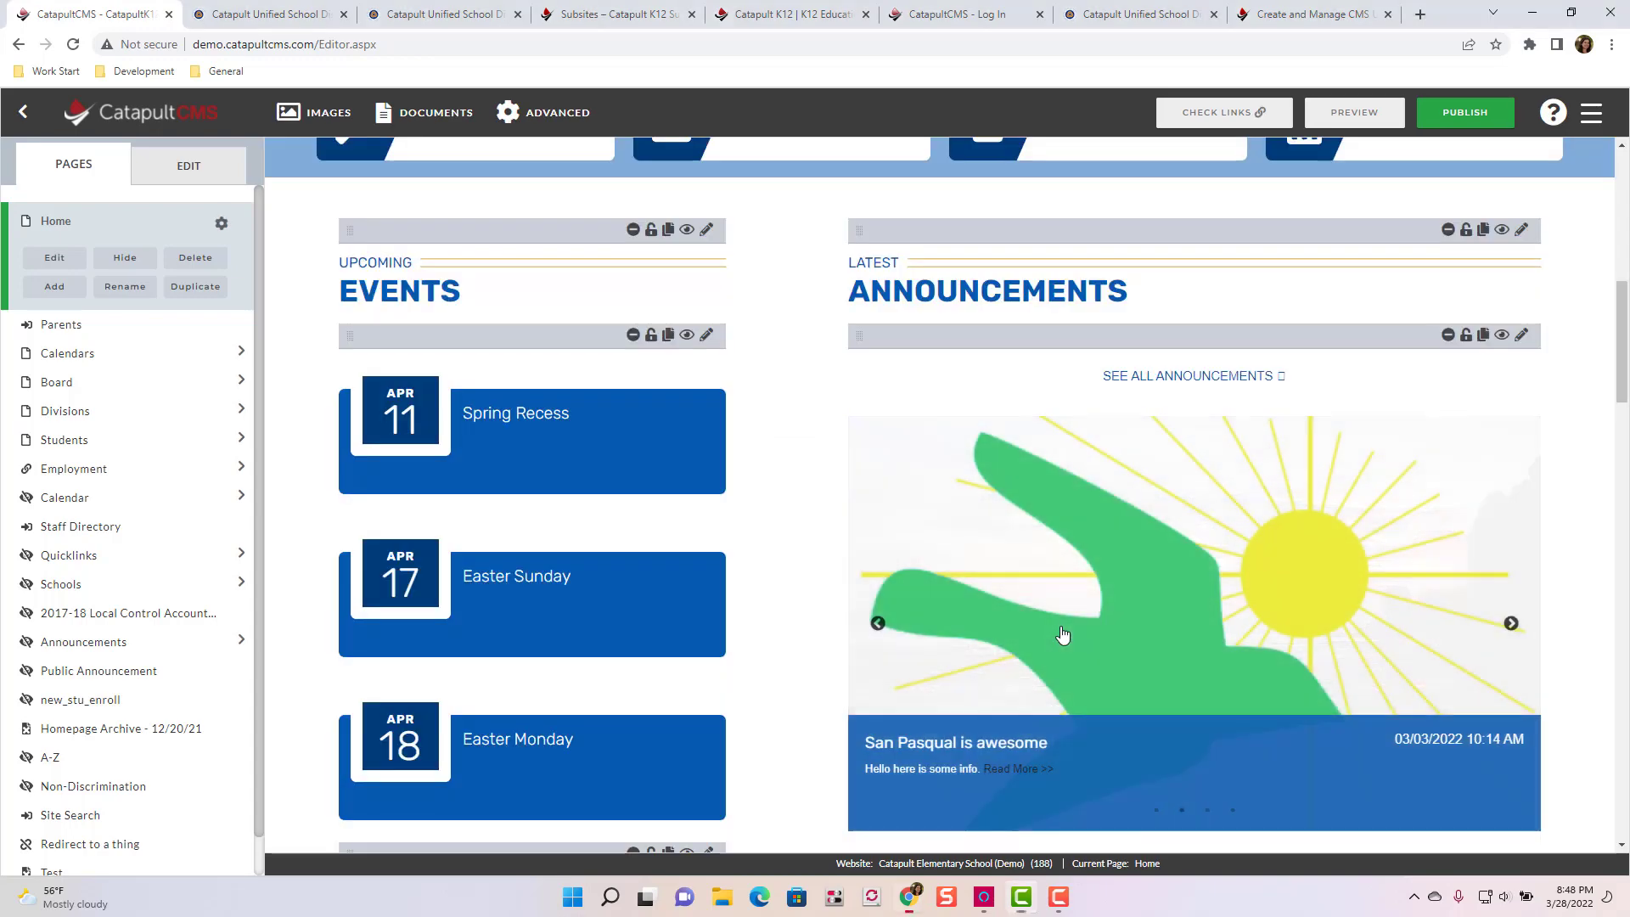
pyautogui.doubleClick(1062, 633)
pyautogui.click(654, 368)
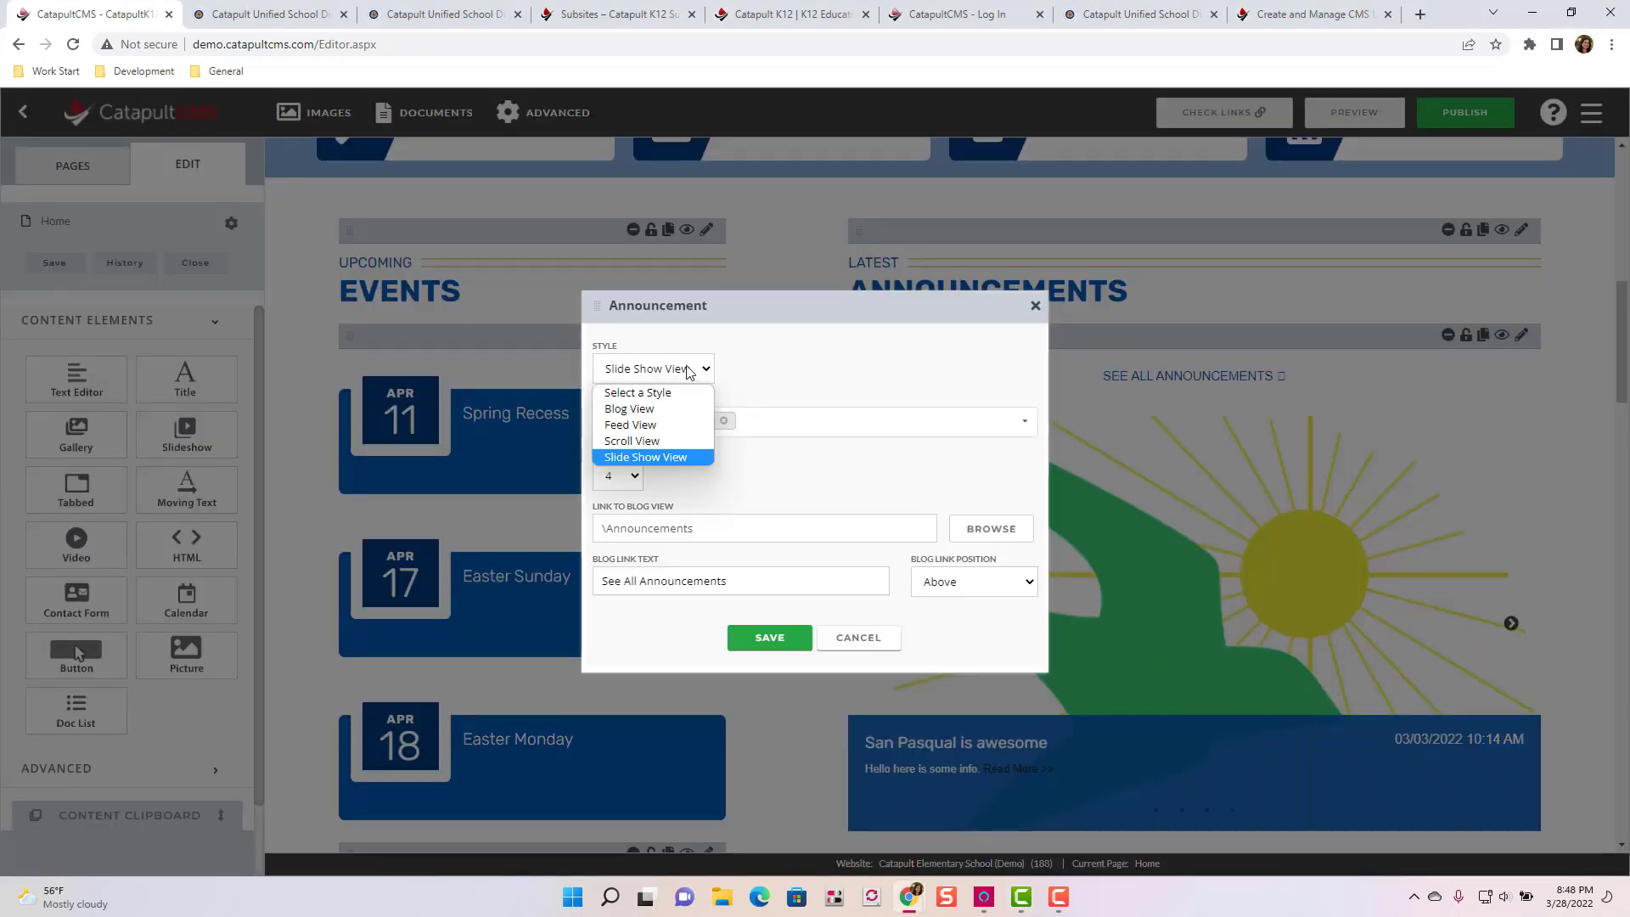
pyautogui.click(671, 427)
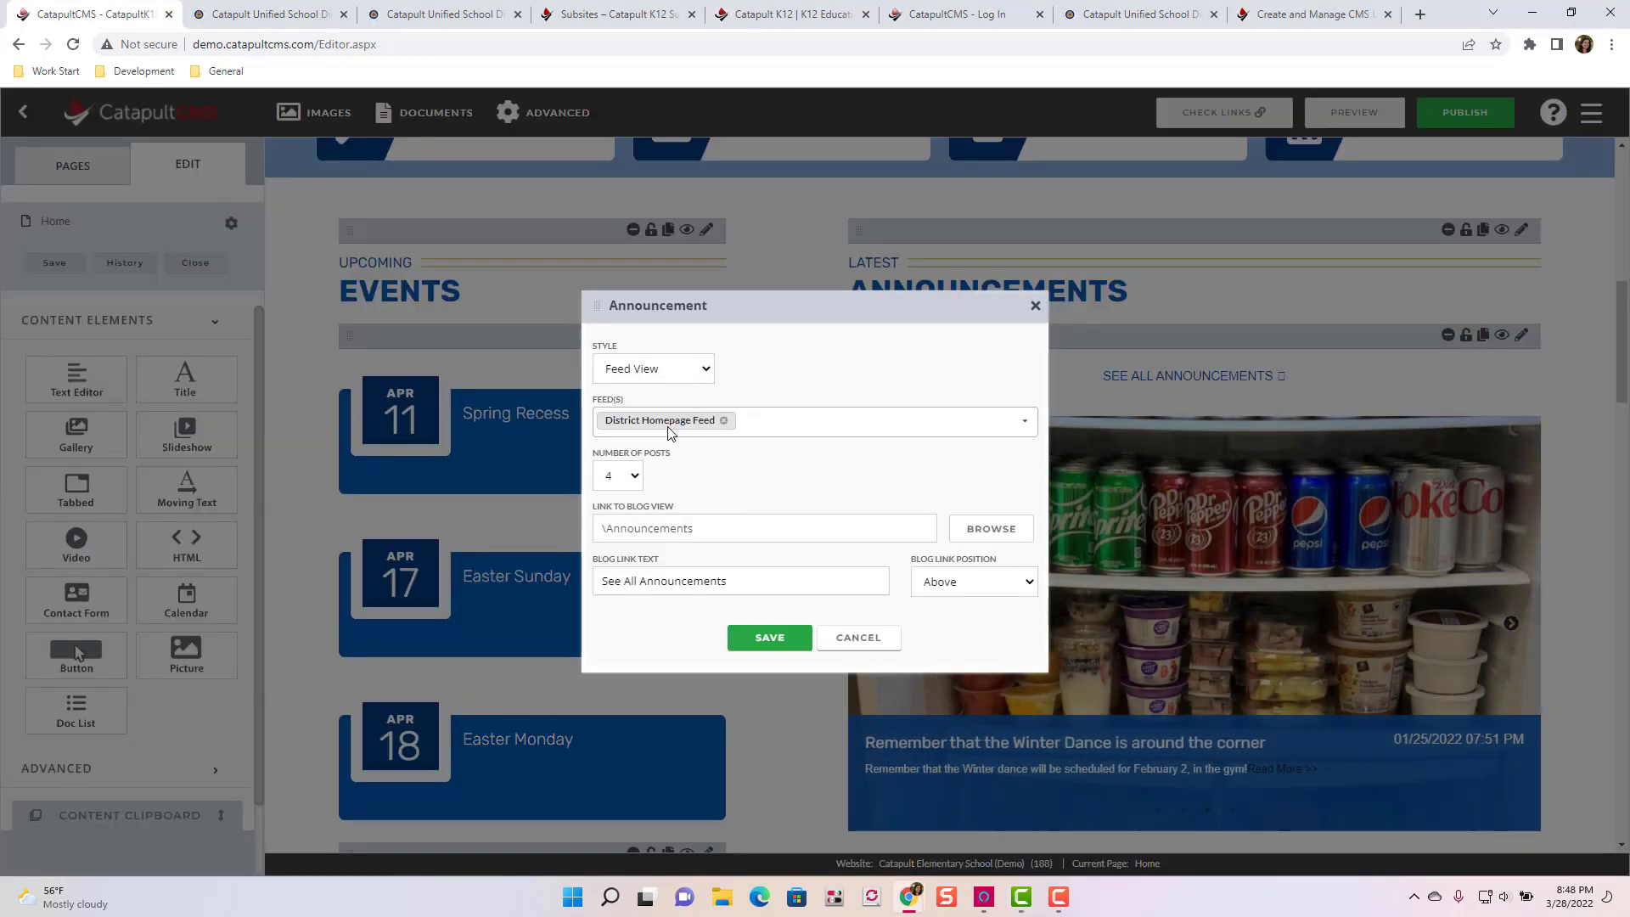
pyautogui.click(743, 649)
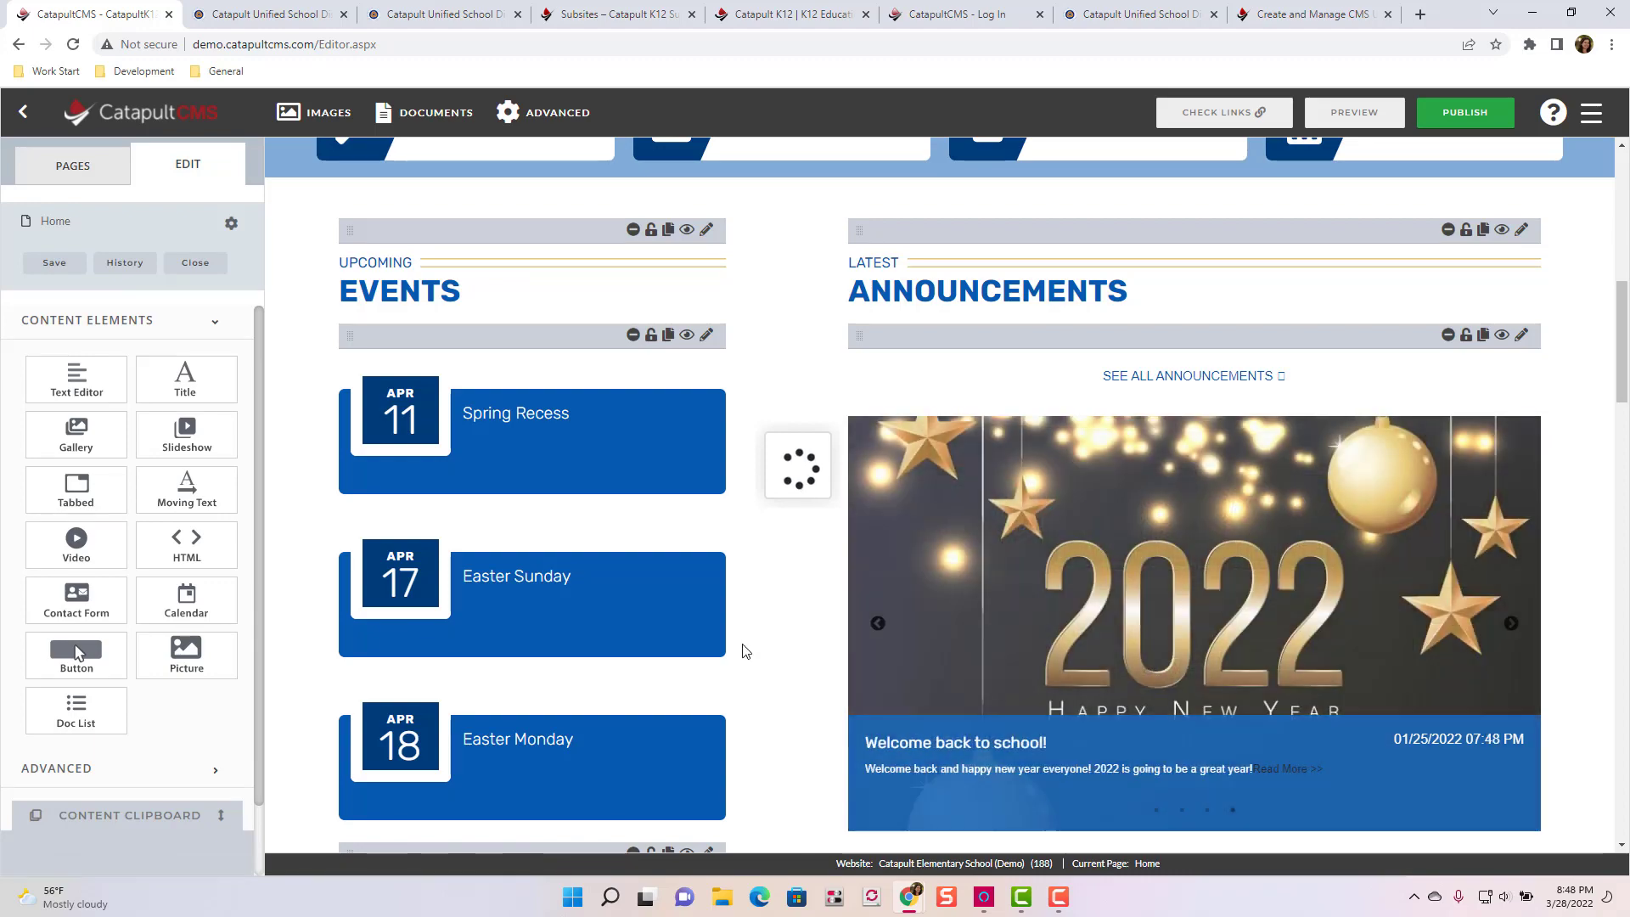
pyautogui.scroll(-1, 746, 652)
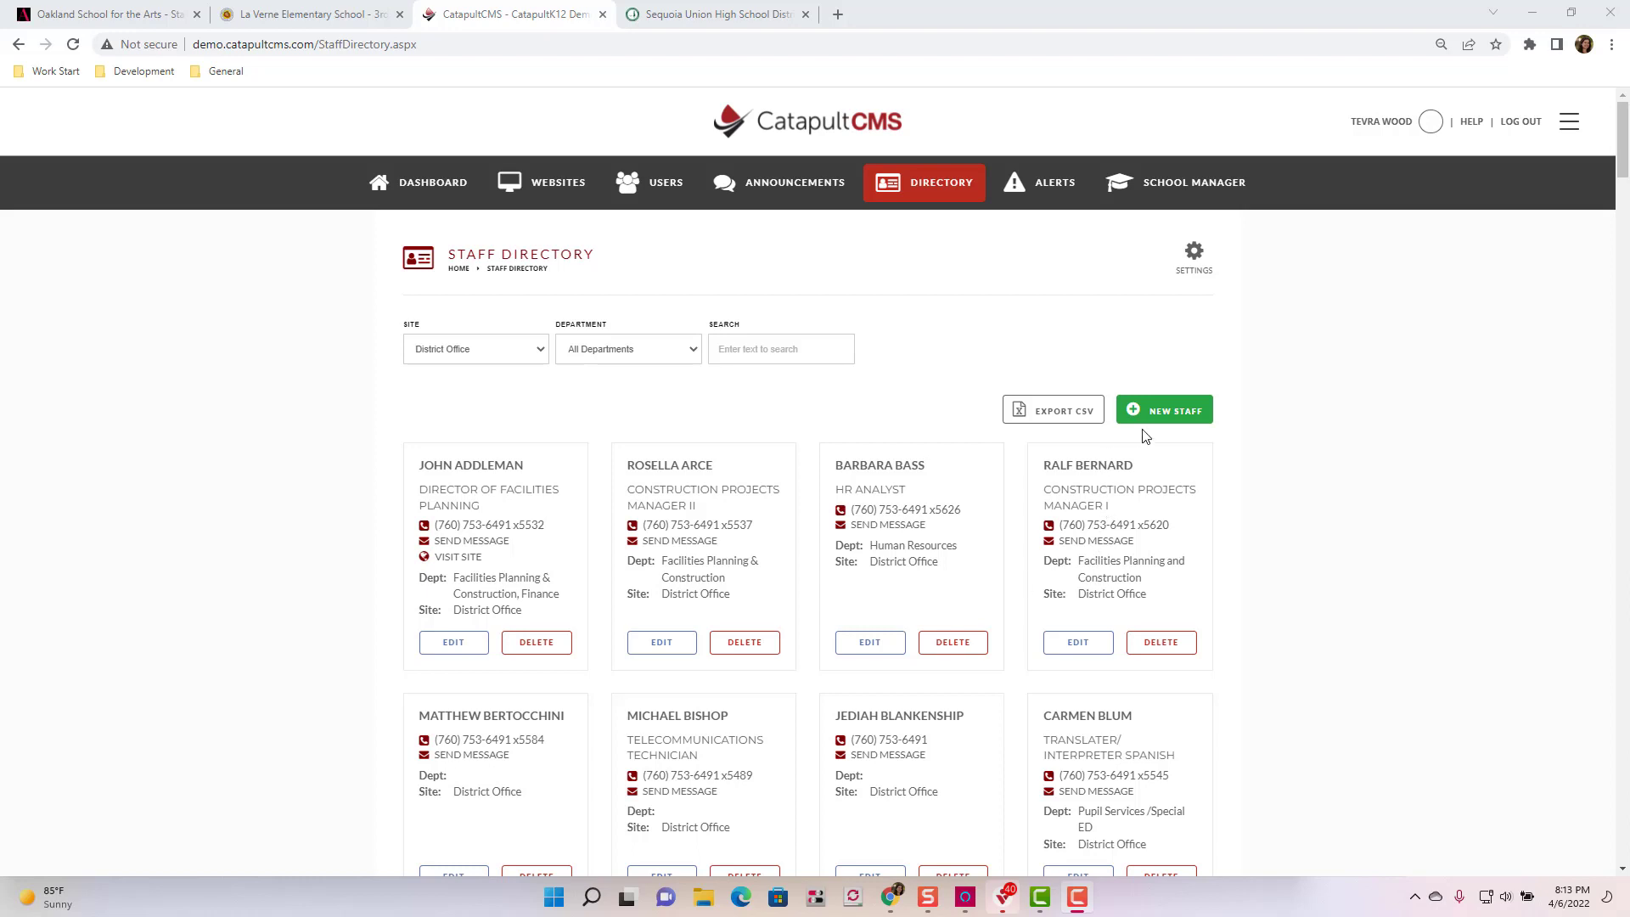
# - Open the Director of Facilities Planning's record in the staff directory for editing and toggle its Priority Active setting
pyautogui.click(1143, 408)
pyautogui.click(1200, 254)
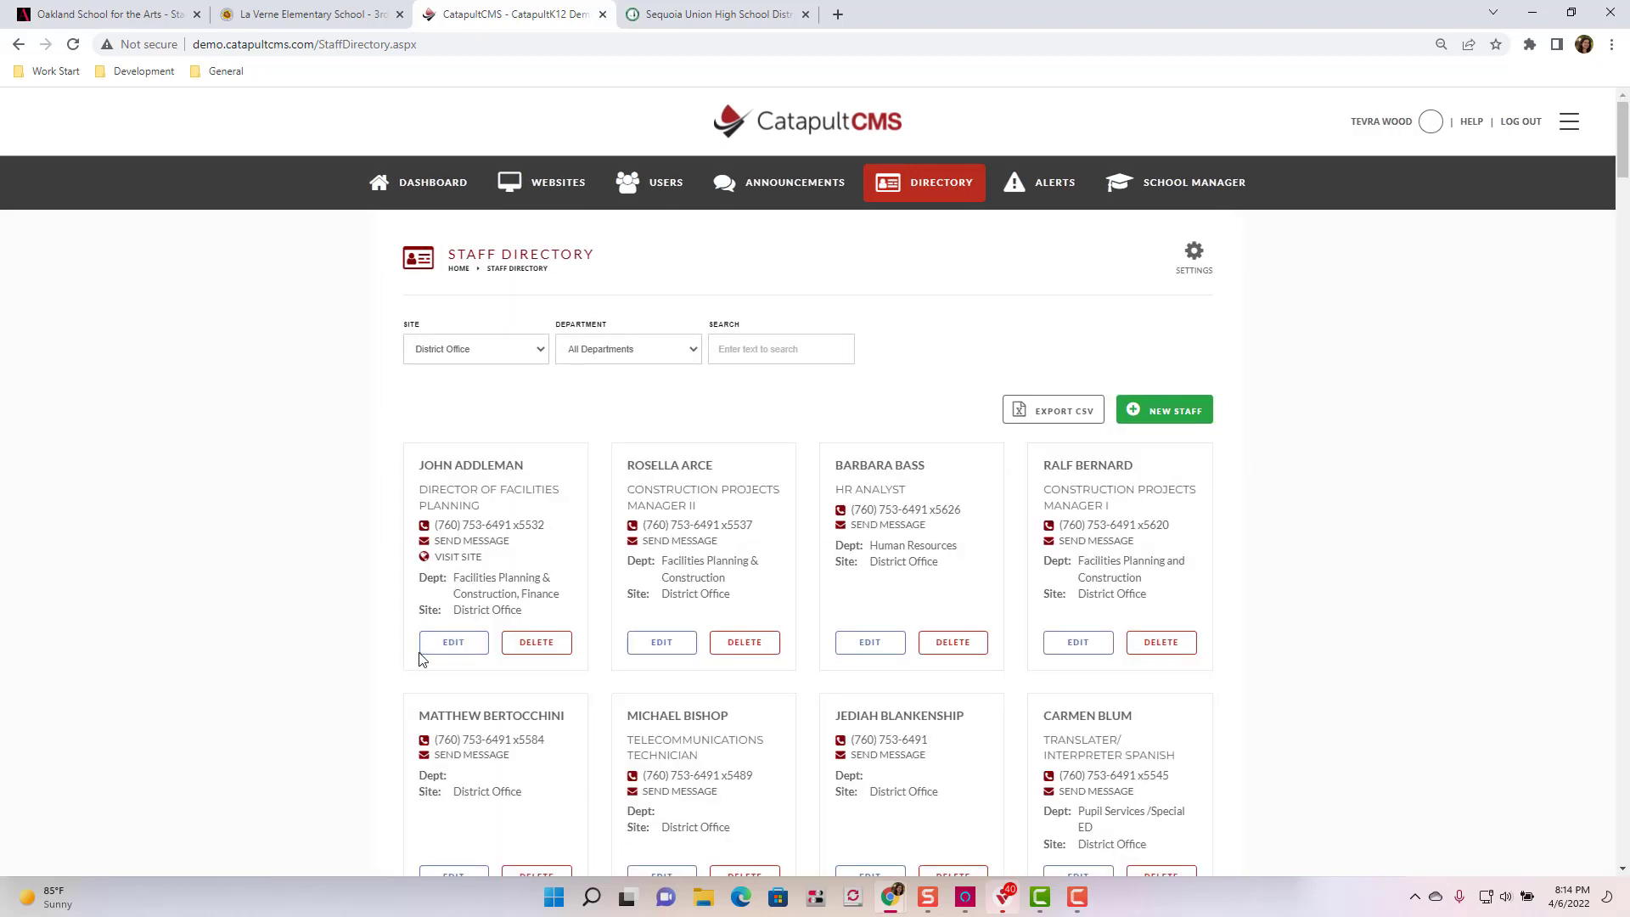
pyautogui.click(451, 645)
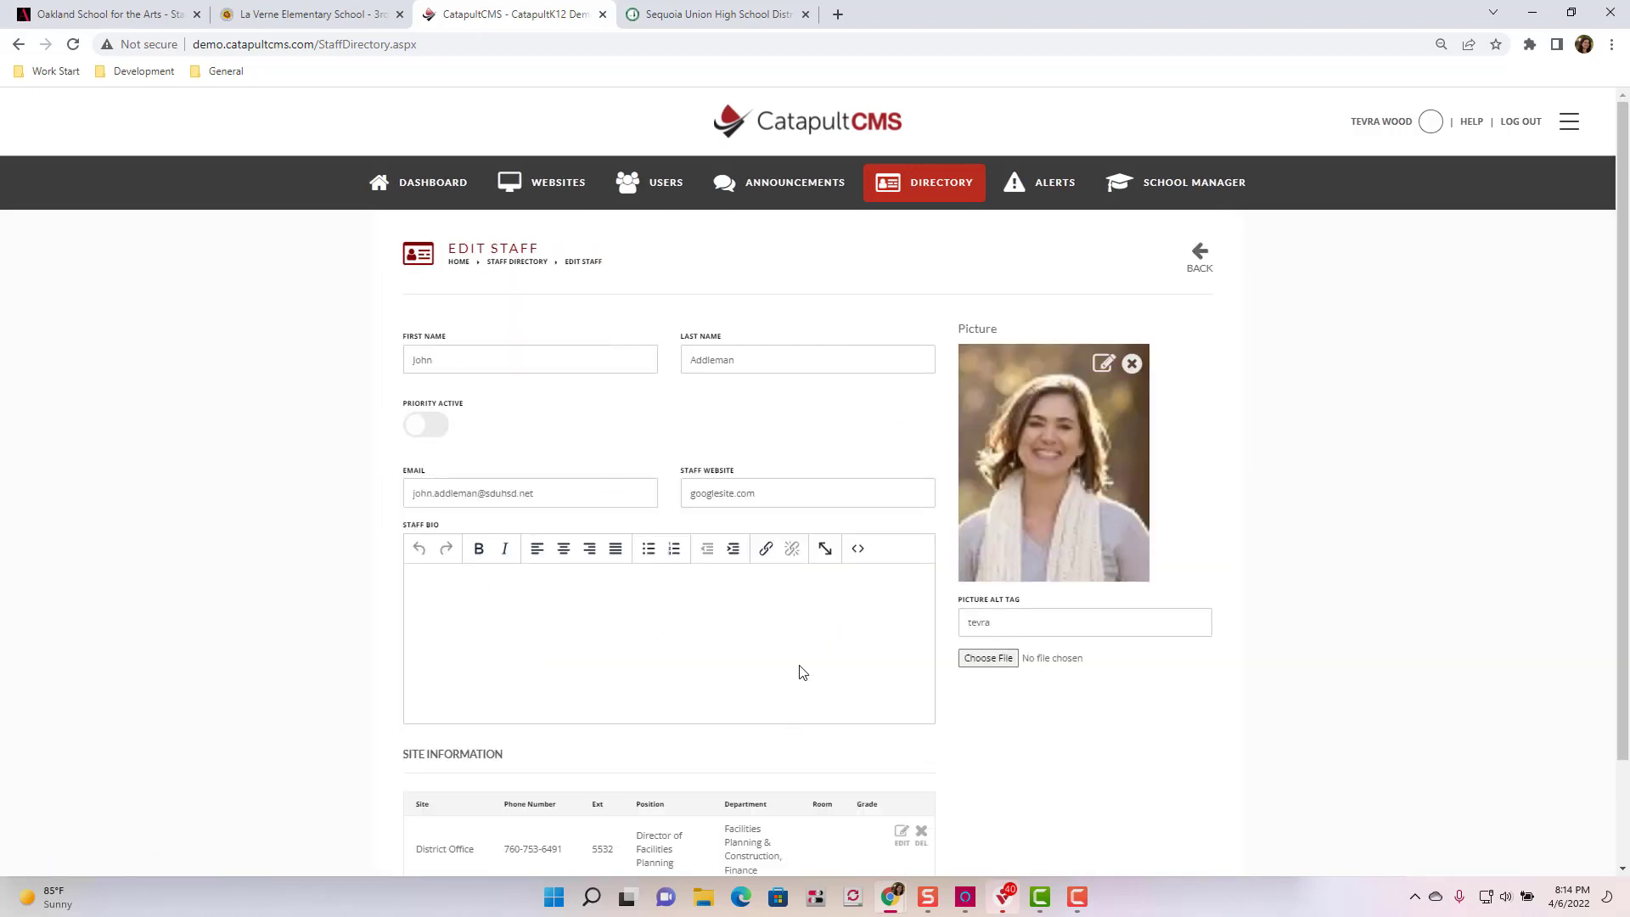
pyautogui.scroll(-2, 802, 675)
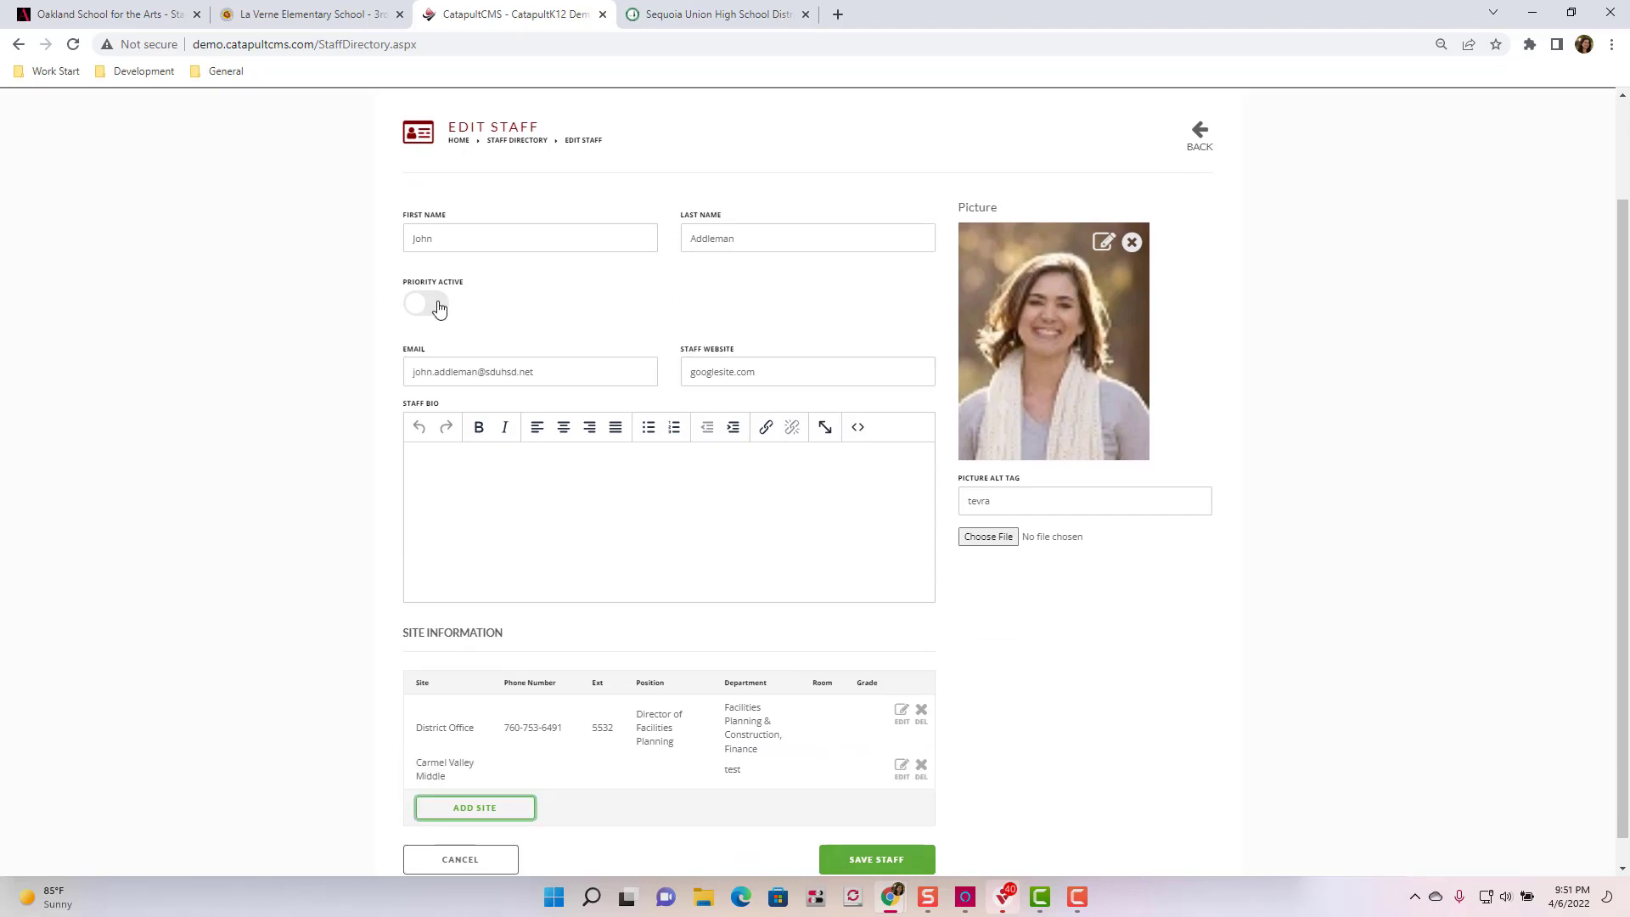
pyautogui.click(428, 304)
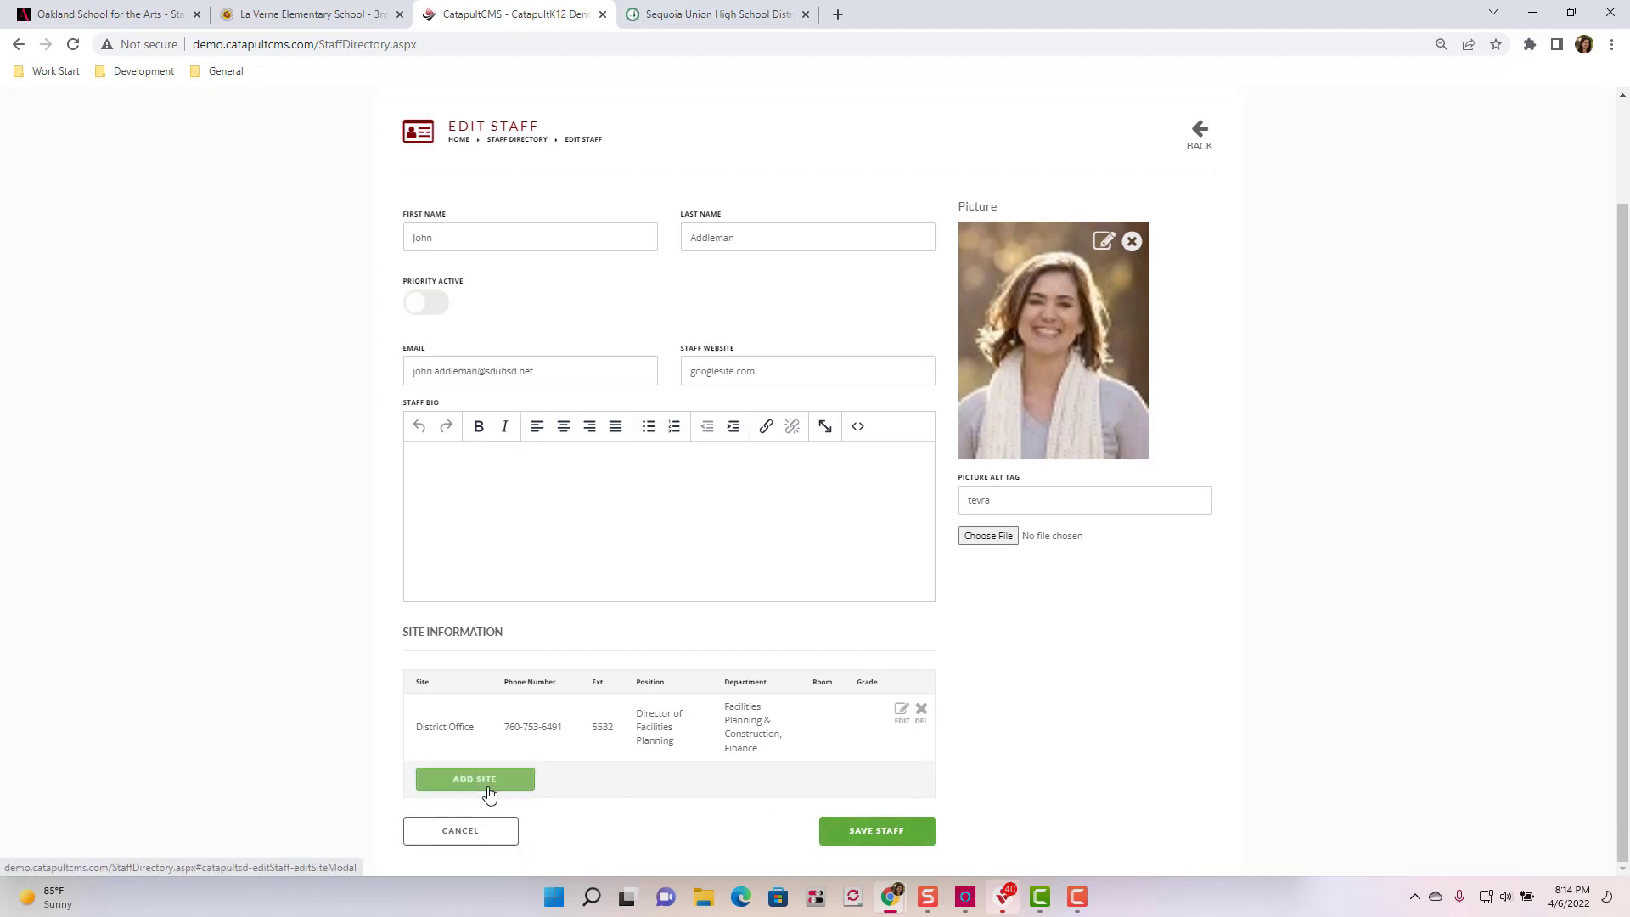
# - Add another site entry to the staff record with the department "test" and save it
pyautogui.click(489, 794)
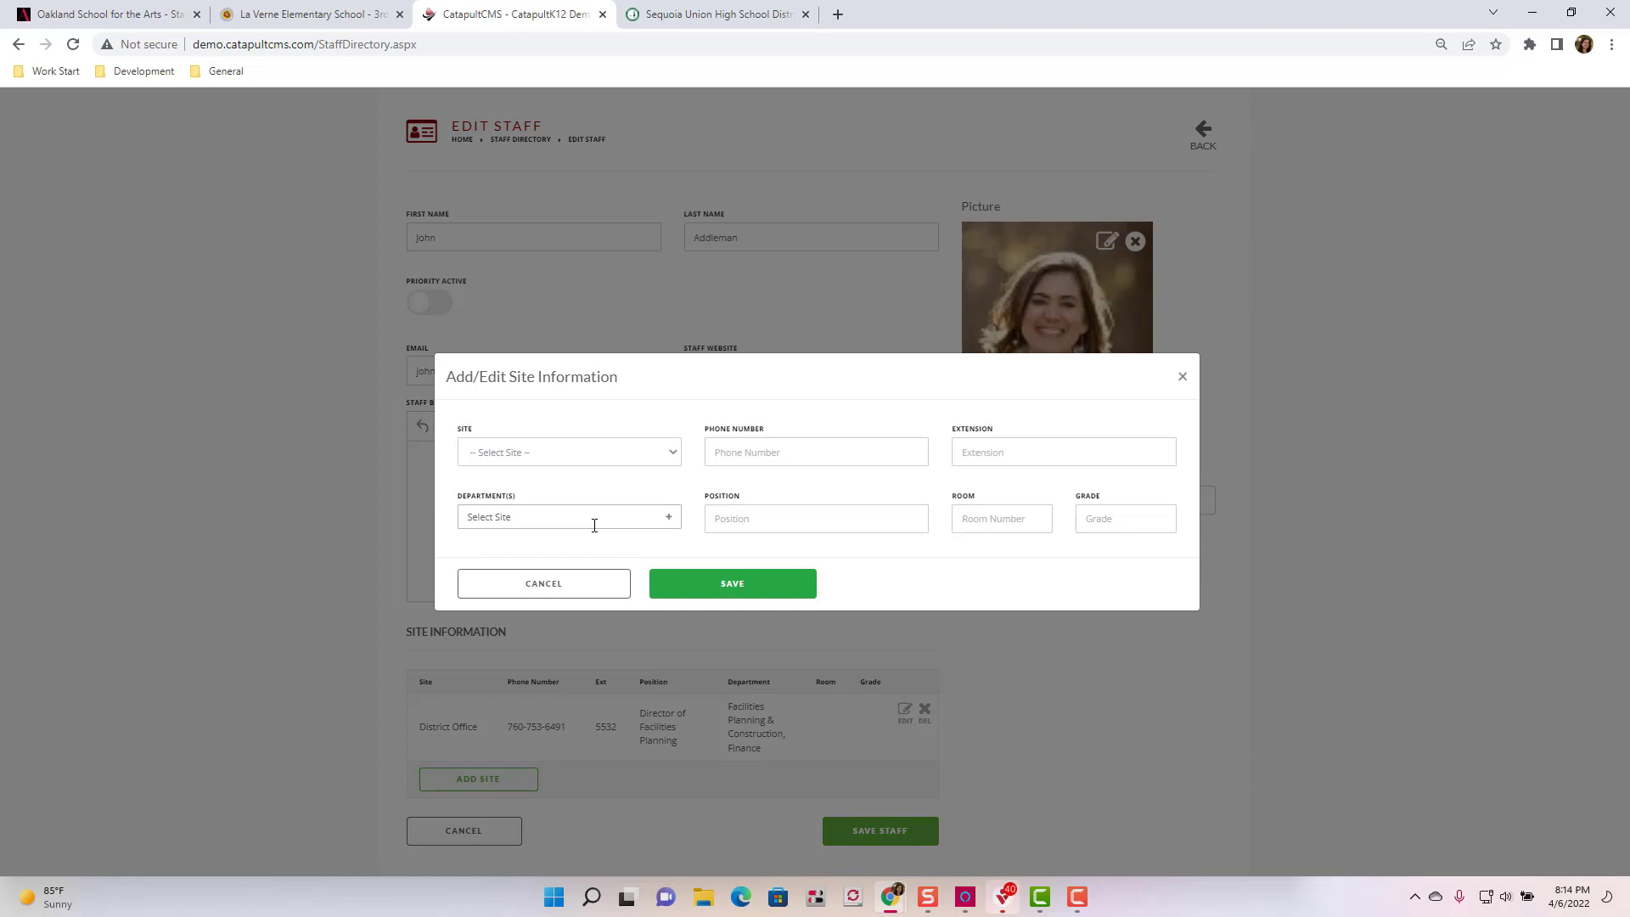
pyautogui.write('tre')
pyautogui.write('tes')
pyautogui.press('Return')
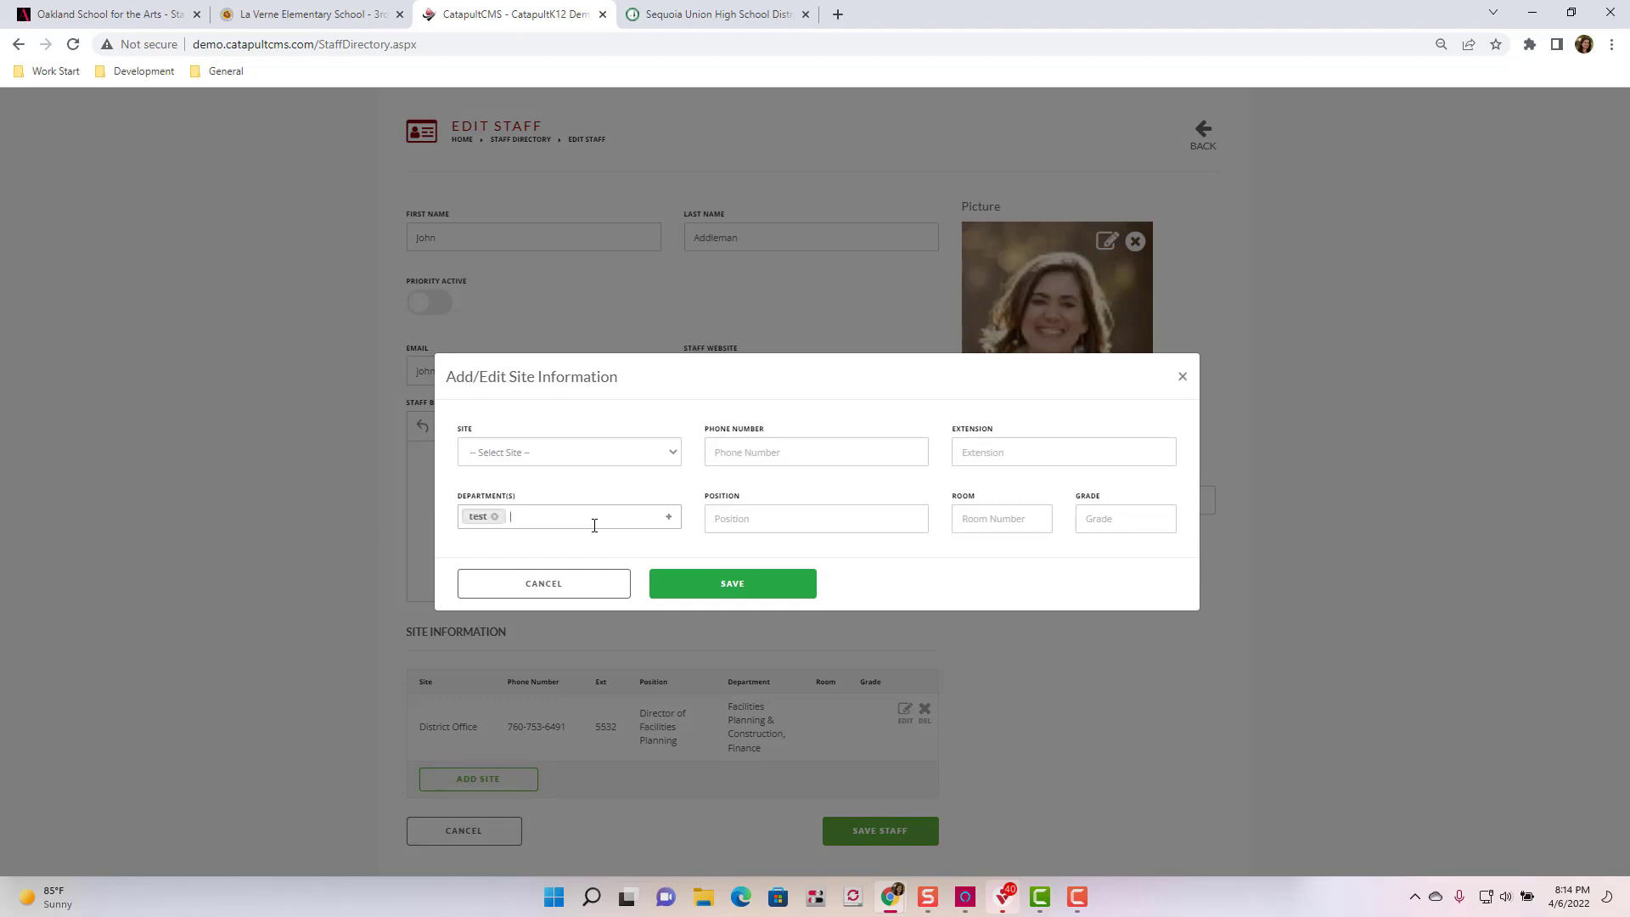
pyautogui.click(730, 574)
# - Look at the example staff directories on the Oakland School for the Arts and La Verne Elementary School websites
pyautogui.click(100, 14)
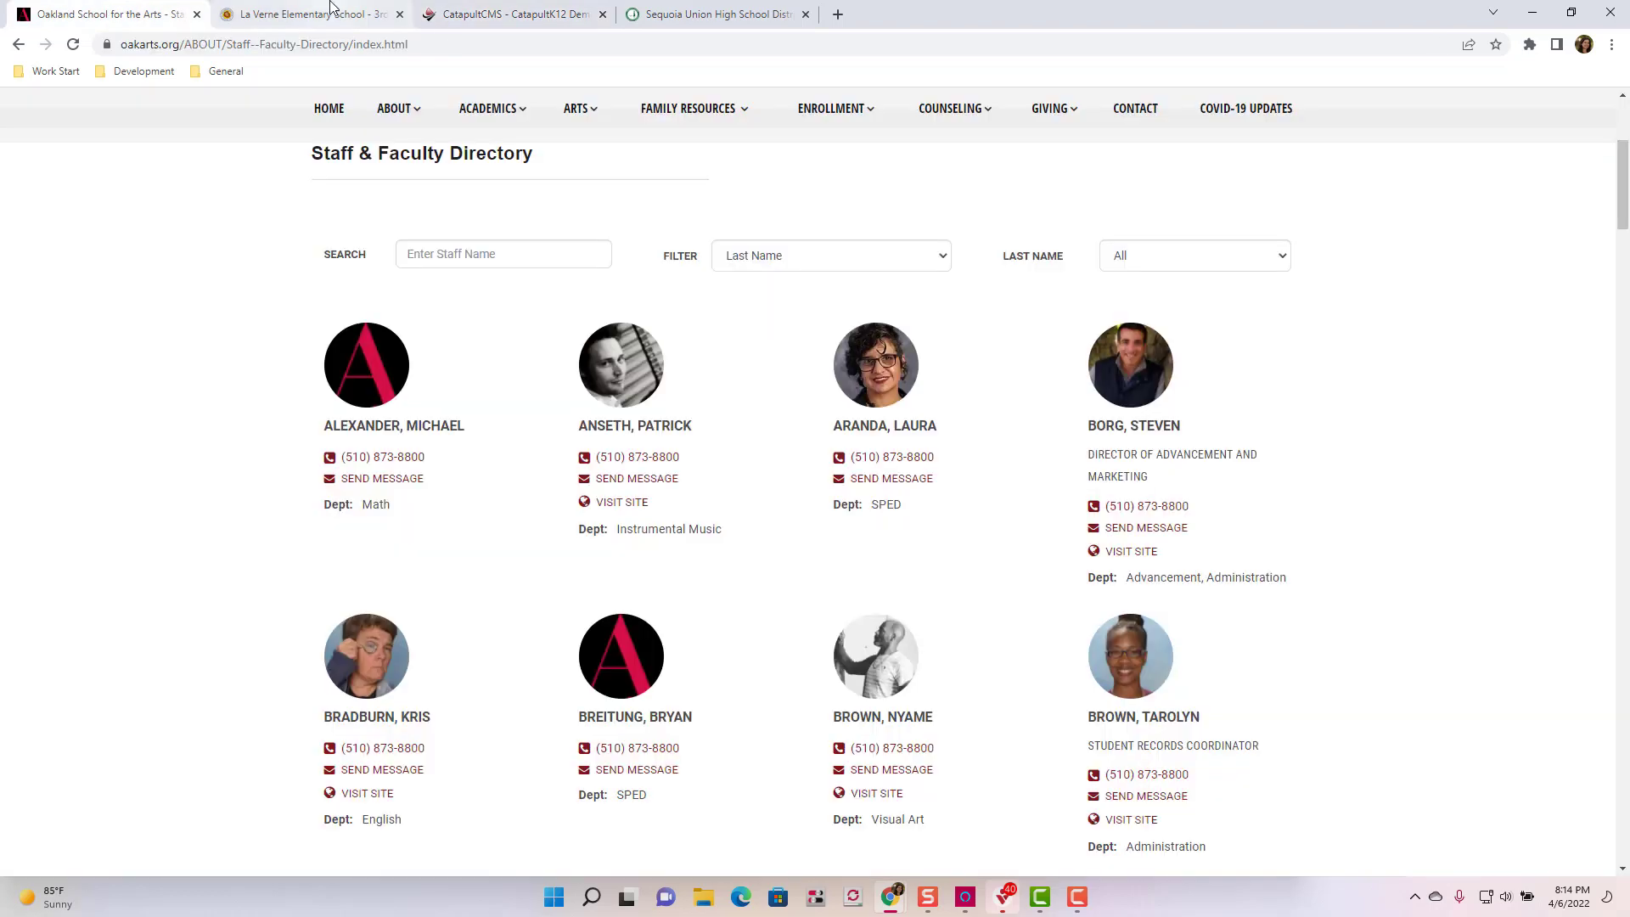
pyautogui.click(331, 10)
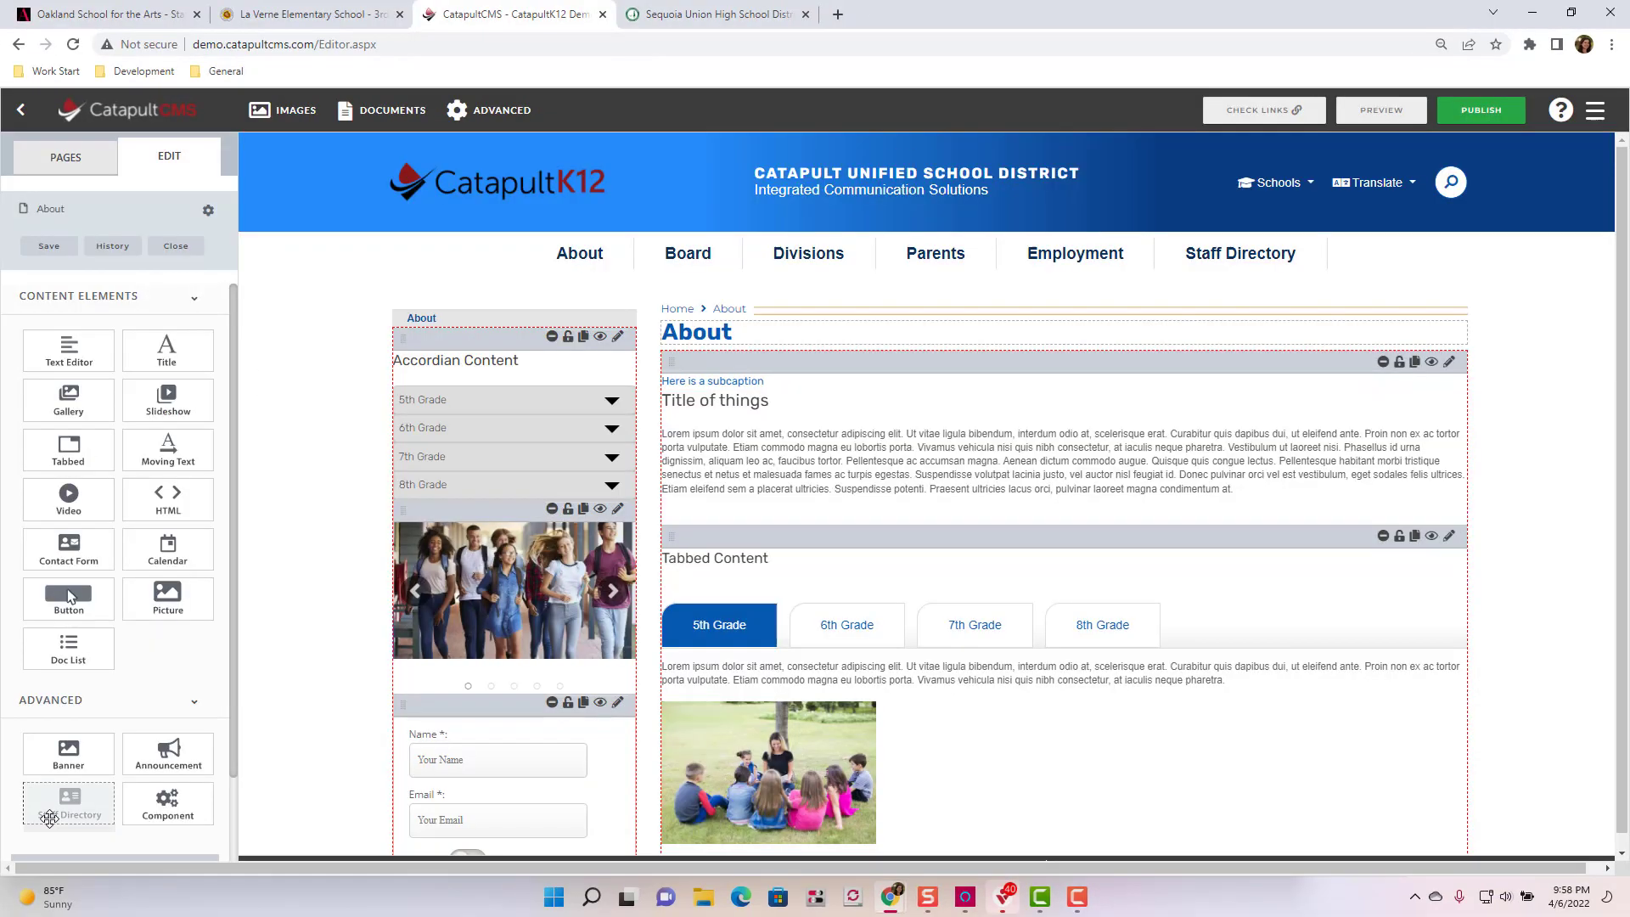
# - Embed a staff directory above the About page's main text, with site District Office and department lock Administration, and save it
pyautogui.moveTo(68, 803); pyautogui.dragTo(857, 374)
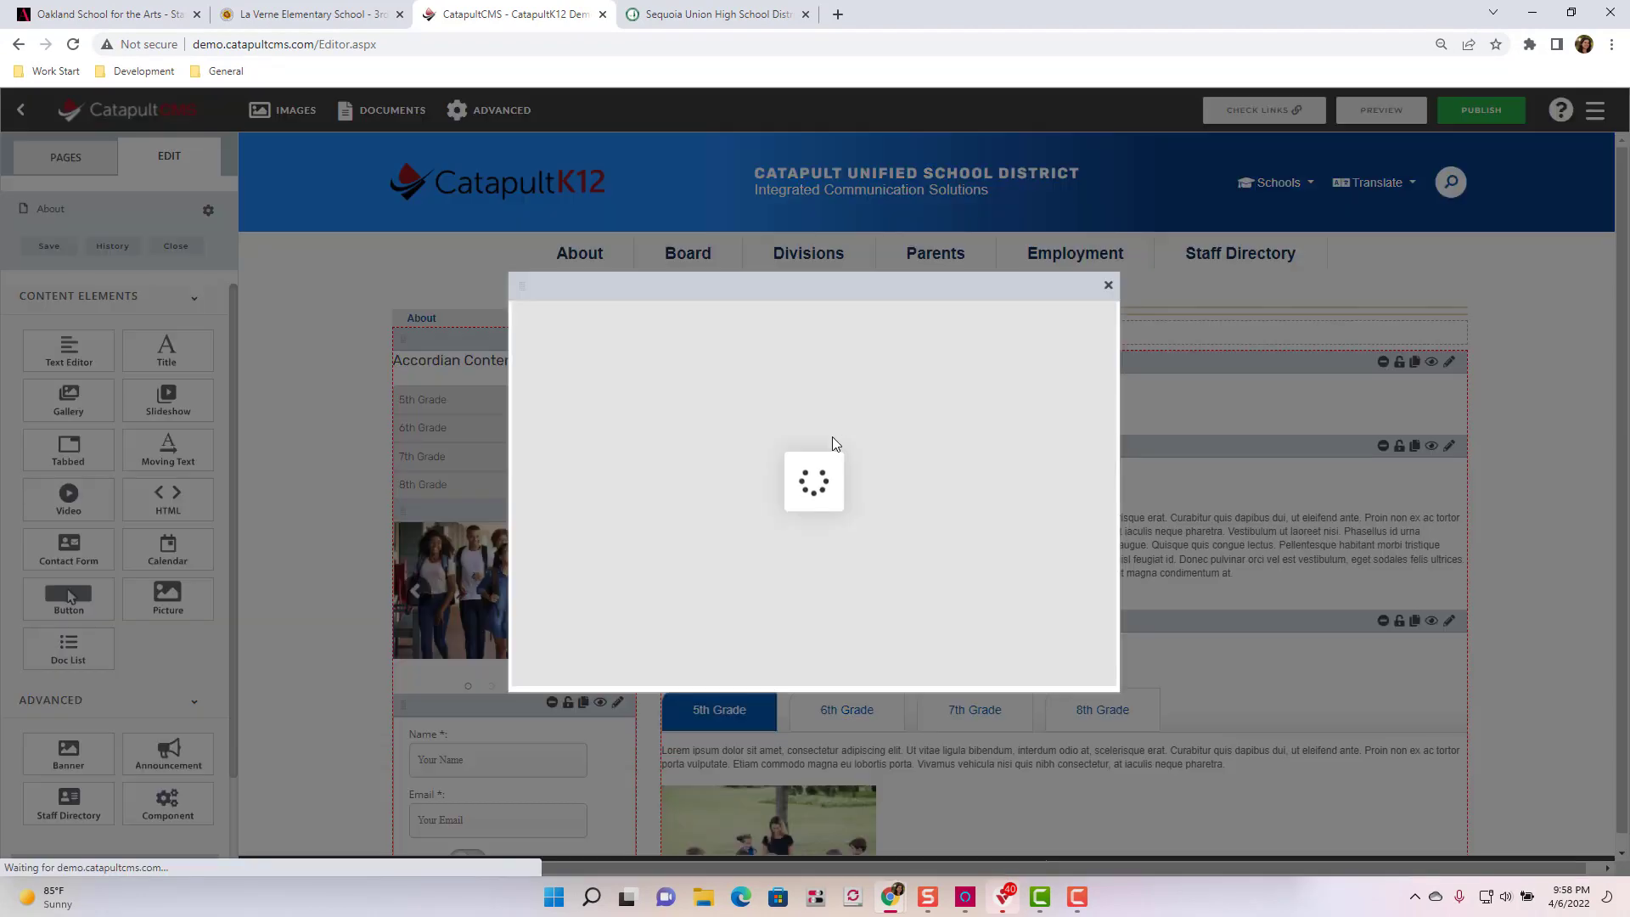
pyautogui.click(698, 387)
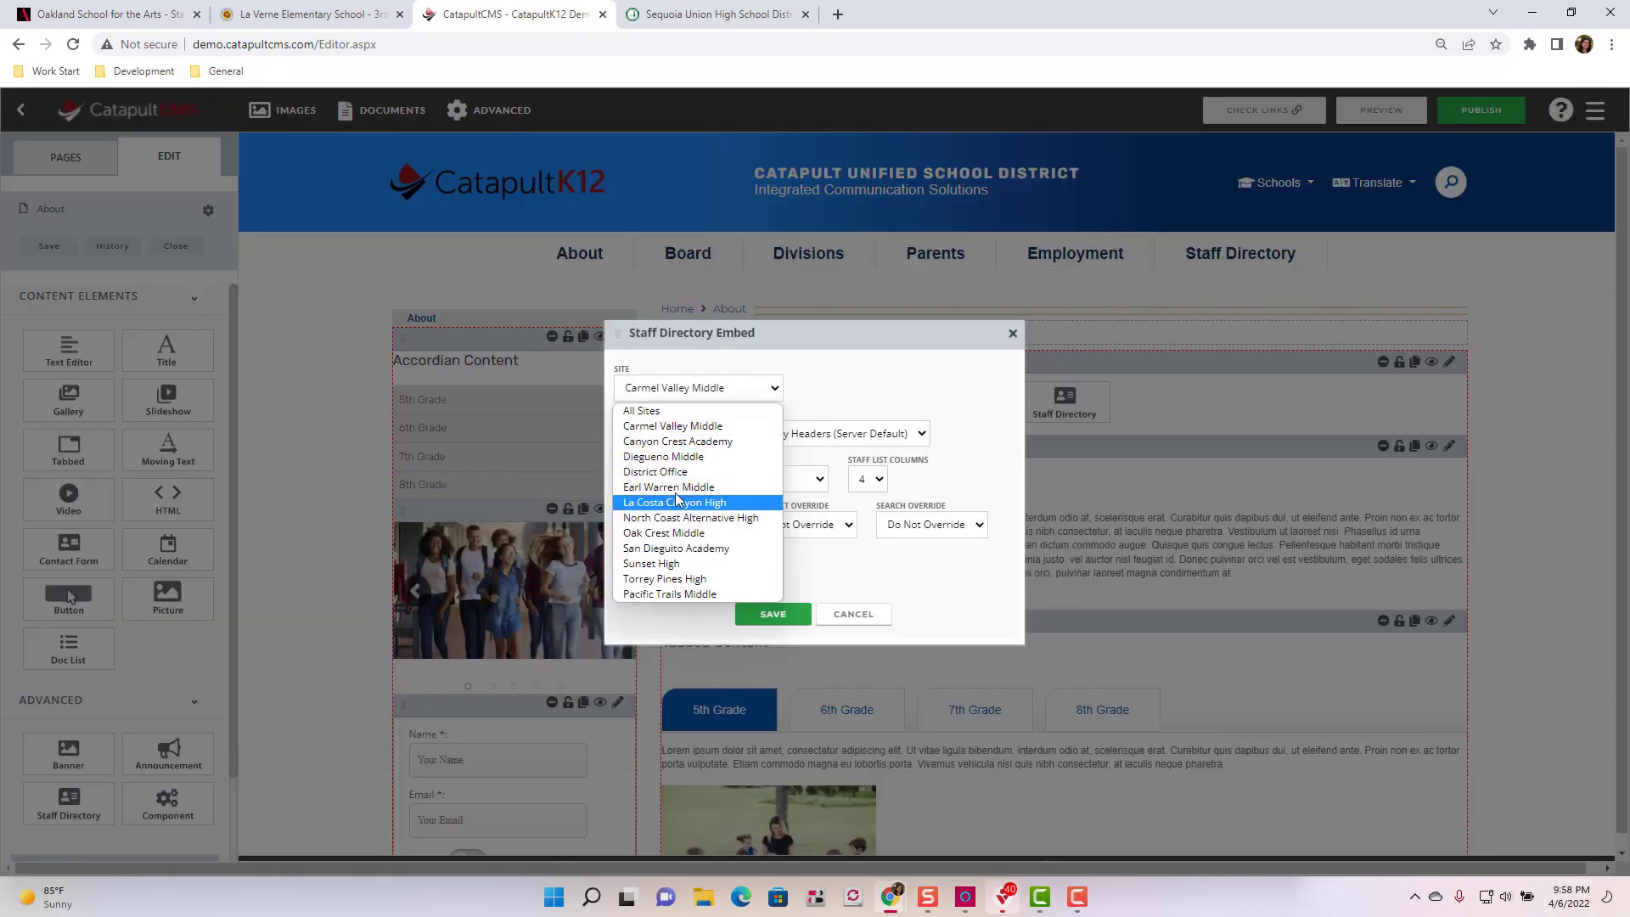
pyautogui.click(671, 476)
pyautogui.click(671, 479)
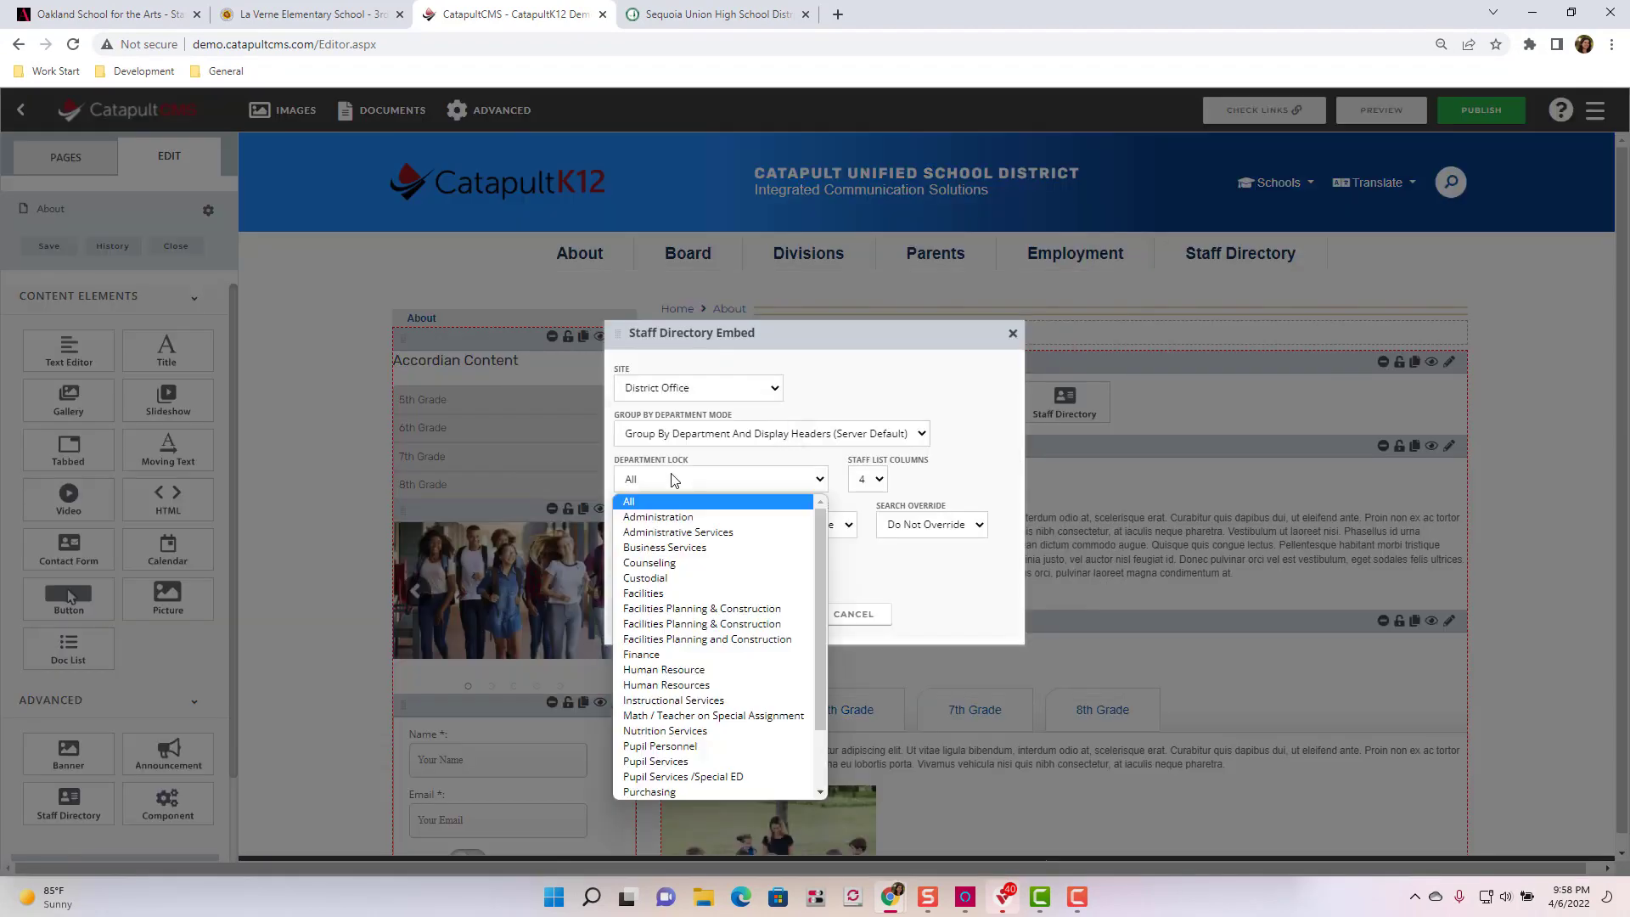
pyautogui.click(676, 519)
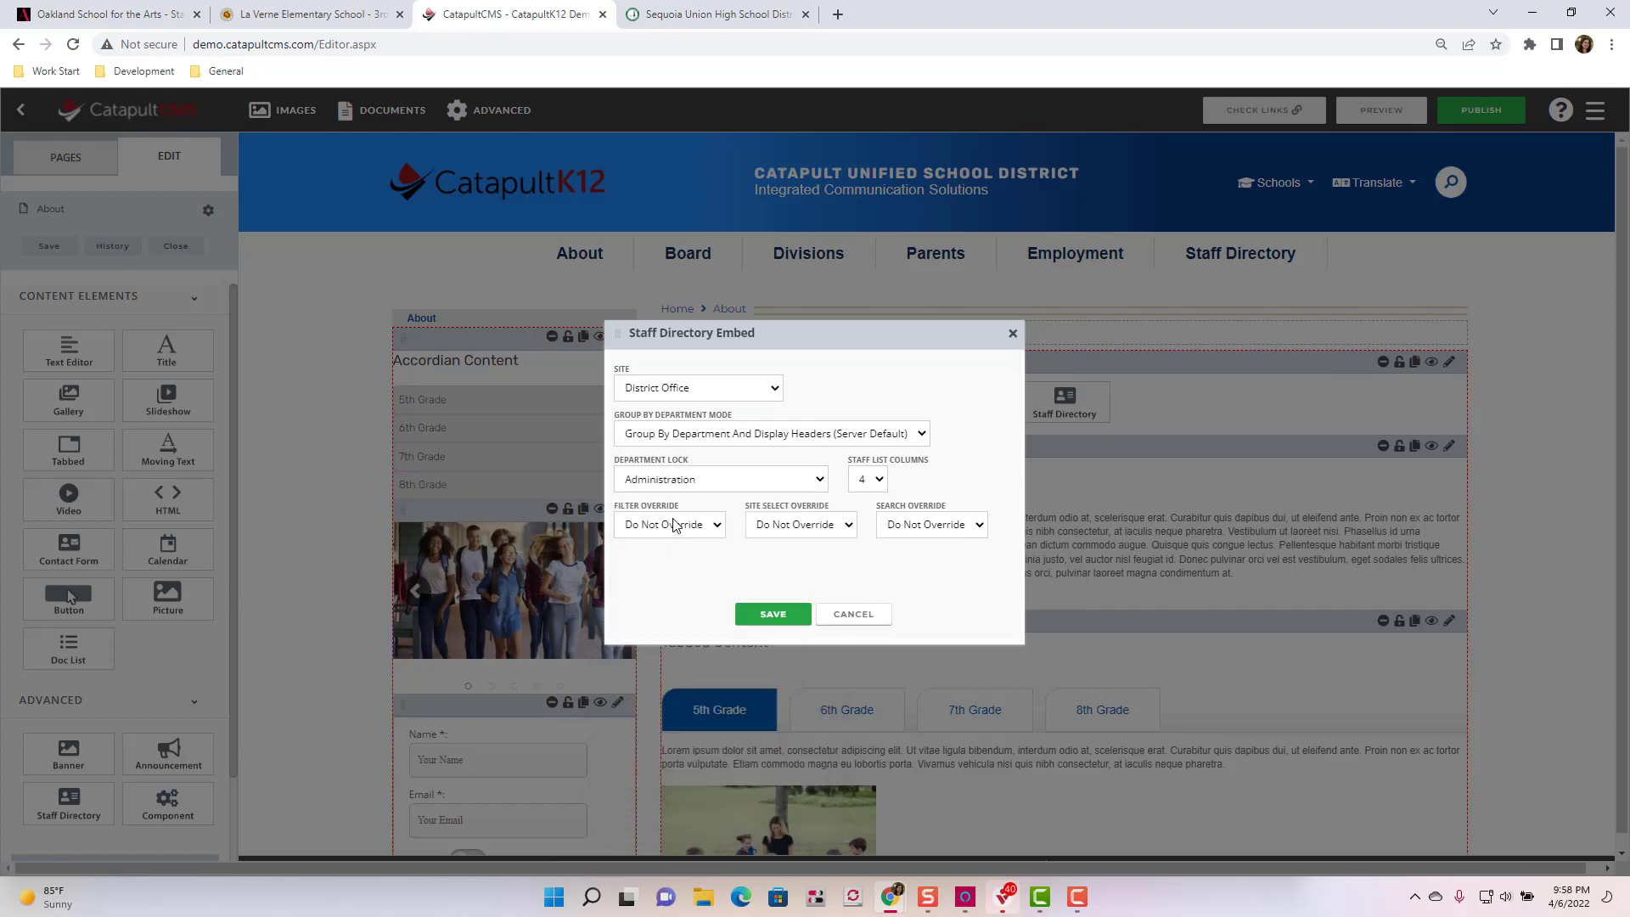
pyautogui.click(786, 616)
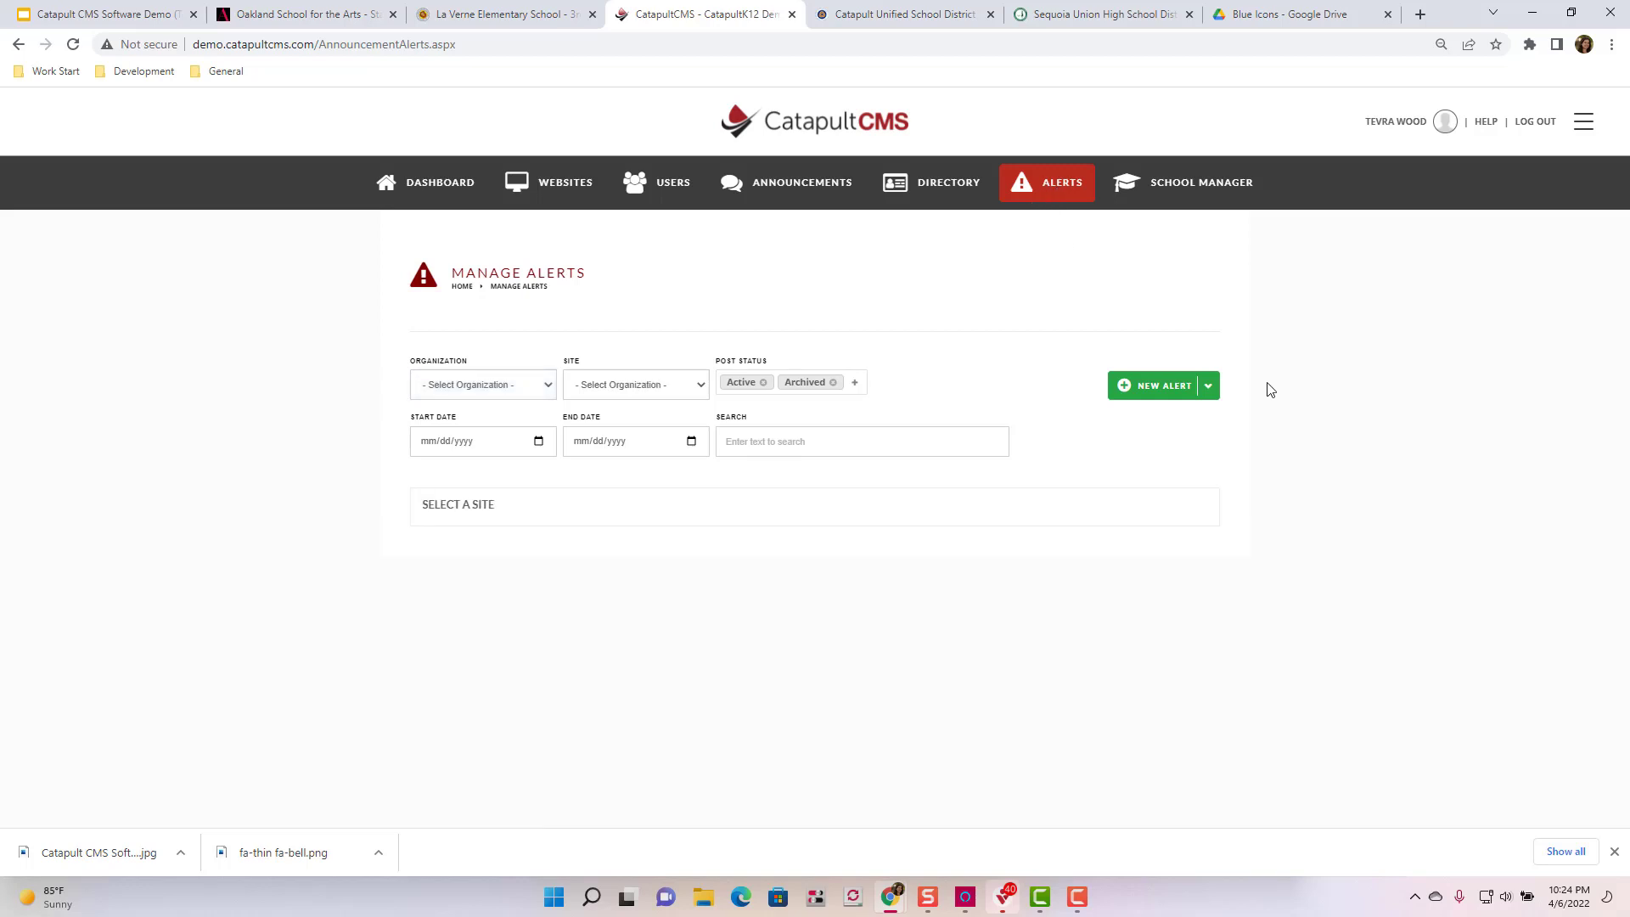
# - Start a new Info Alert for Catapult Unified School District and begin entering its title
pyautogui.click(1213, 392)
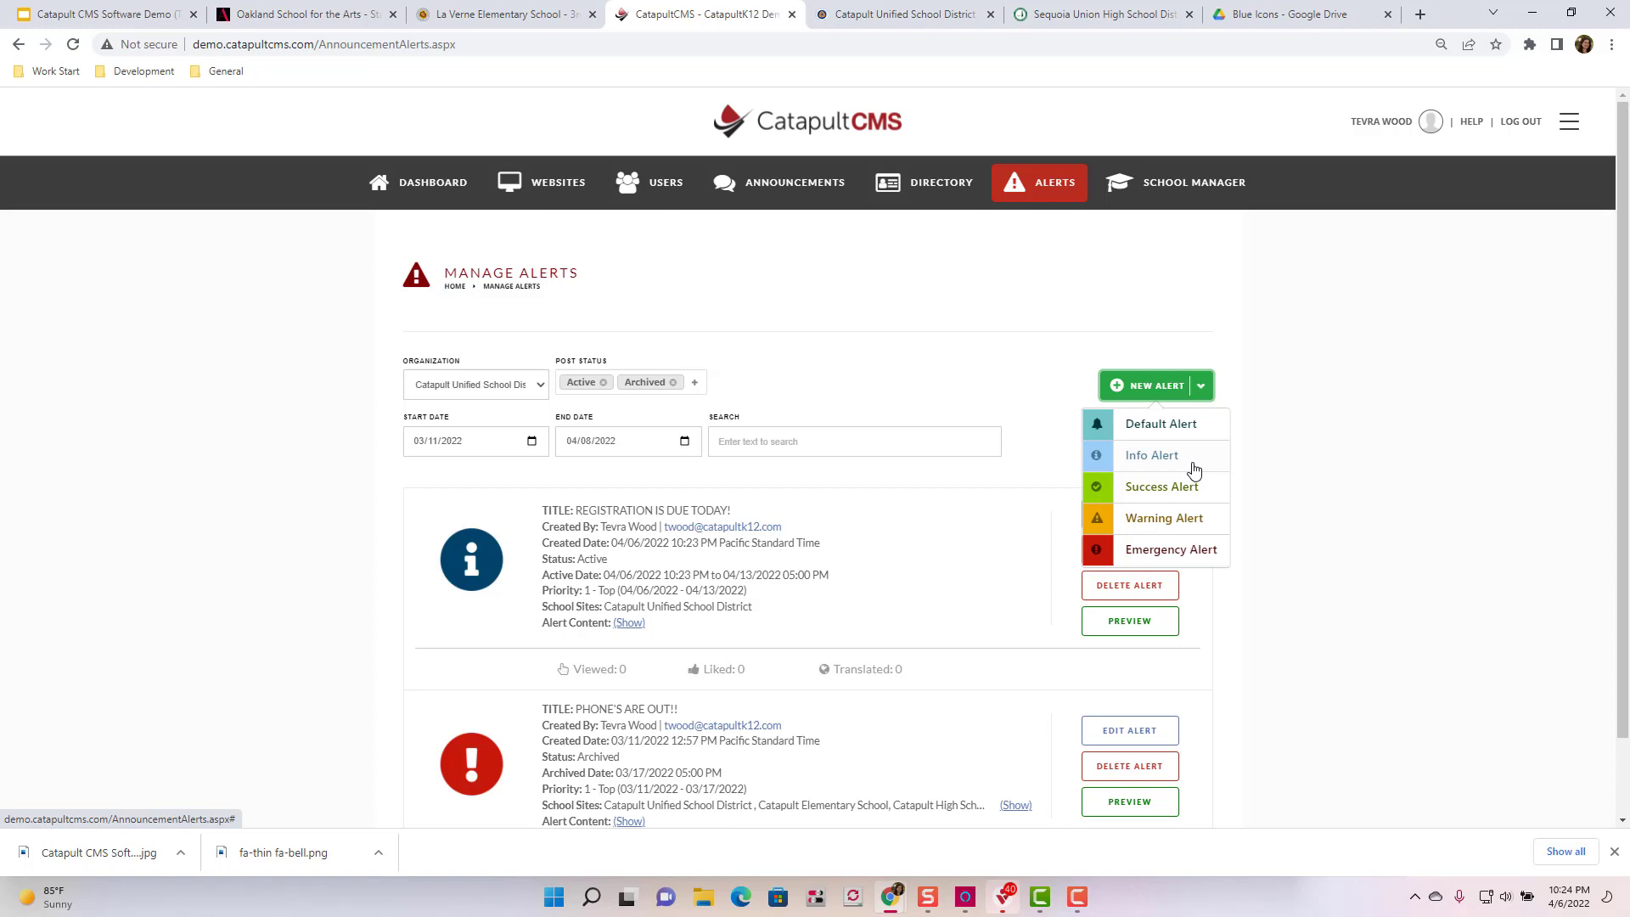
pyautogui.click(1155, 457)
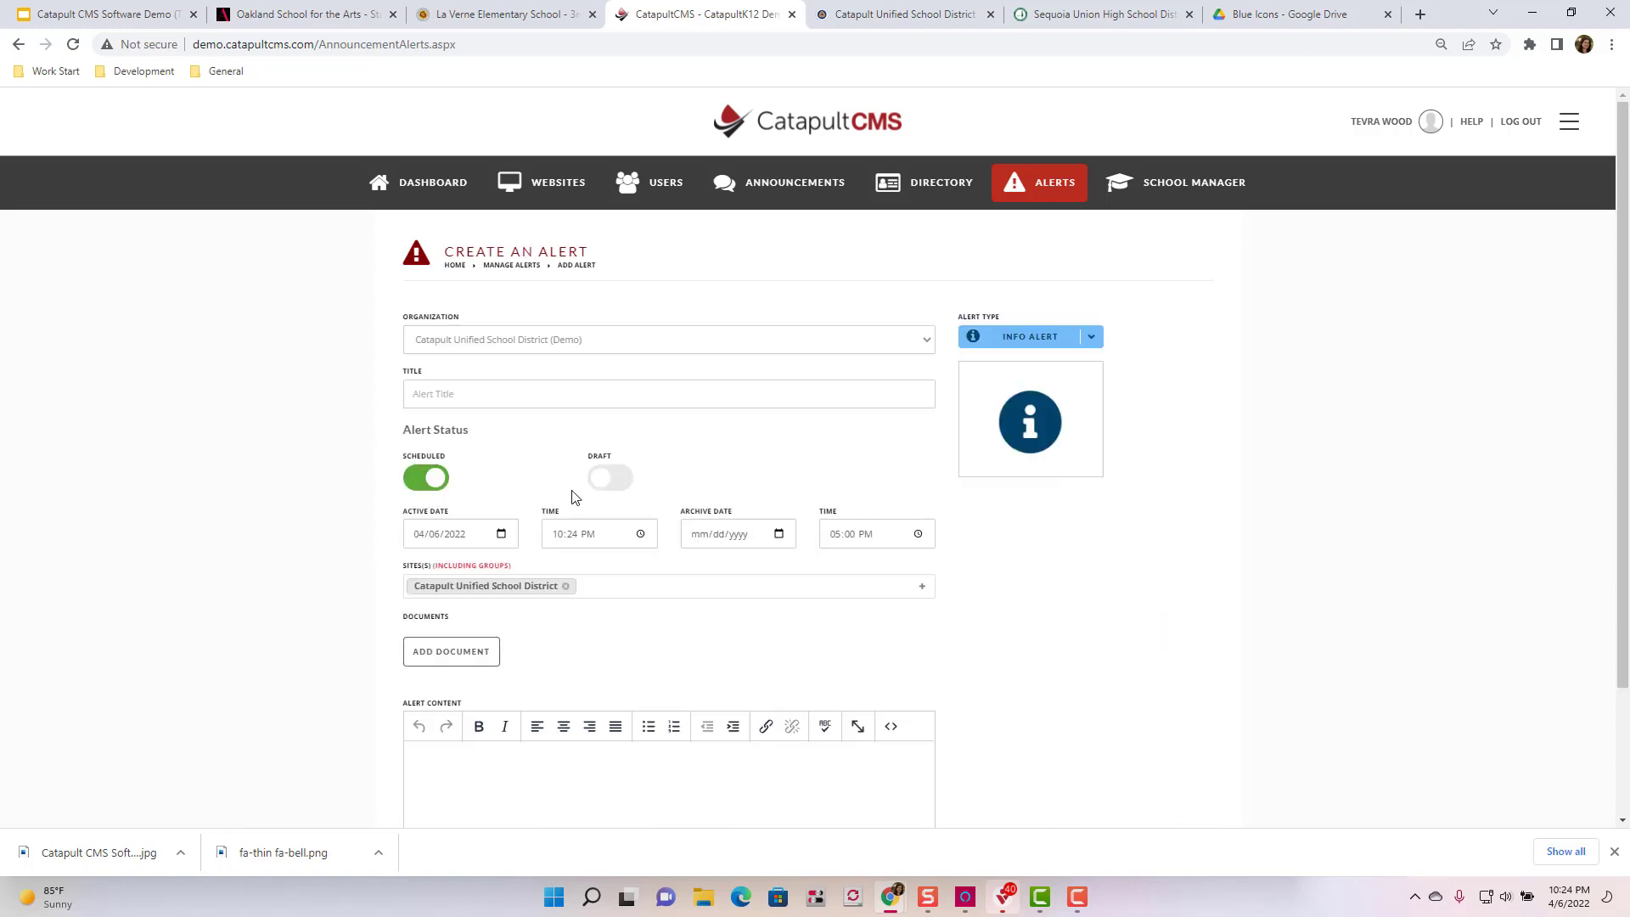
pyautogui.click(503, 390)
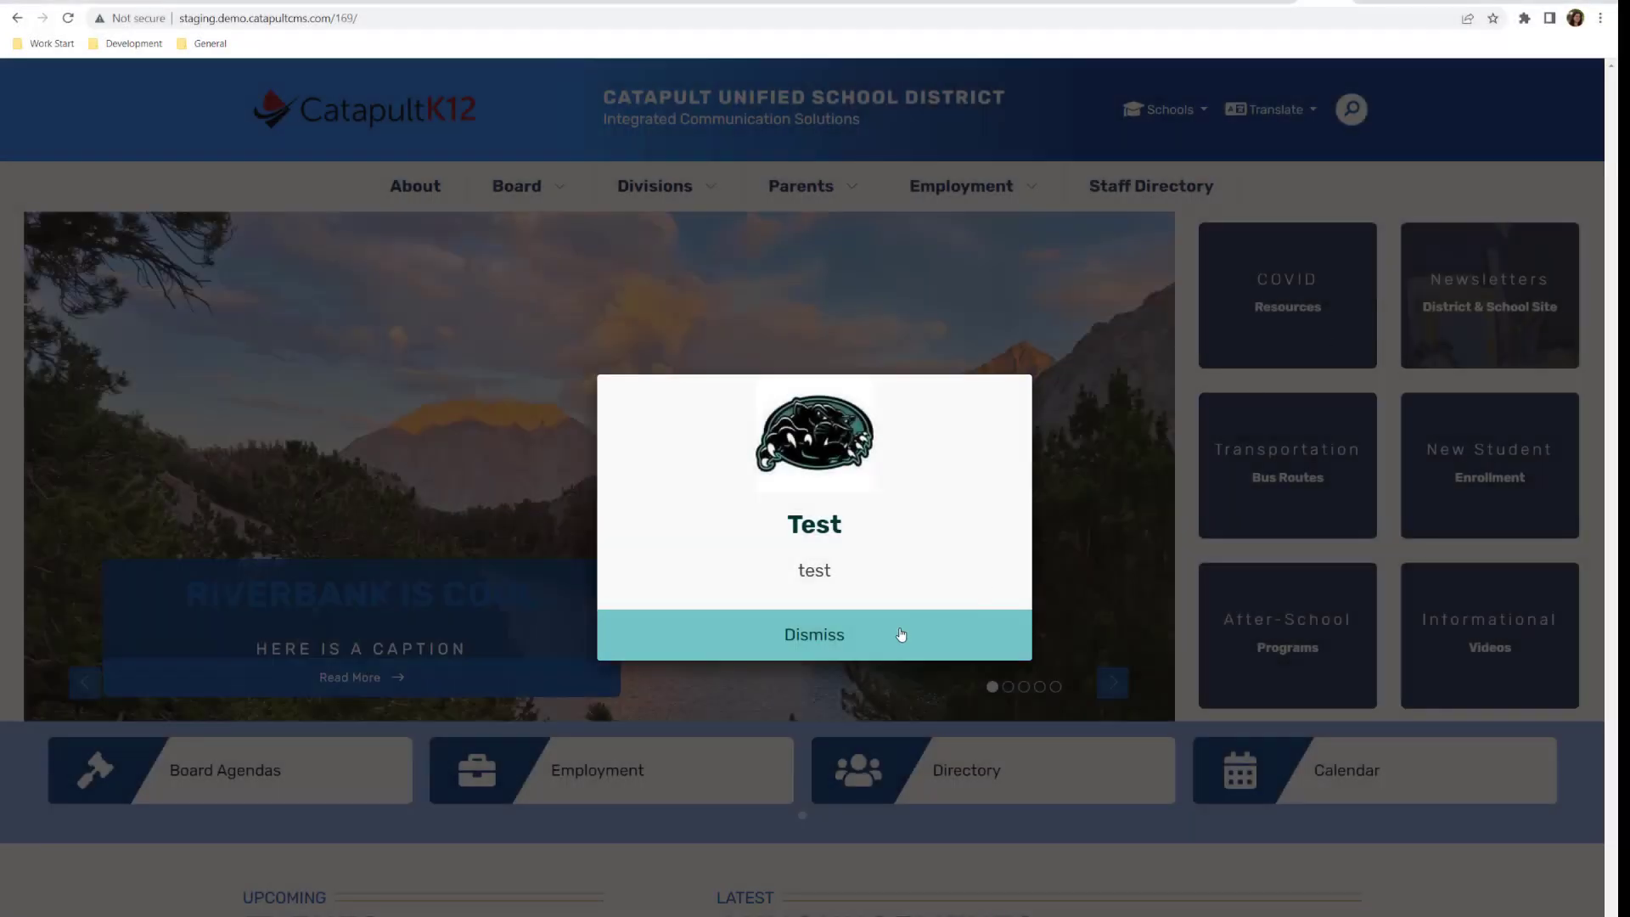
# - View and dismiss the alert pop-ups on the Catapult Unified School District and Elizabeth Pinkerton Middle School websites
pyautogui.click(898, 629)
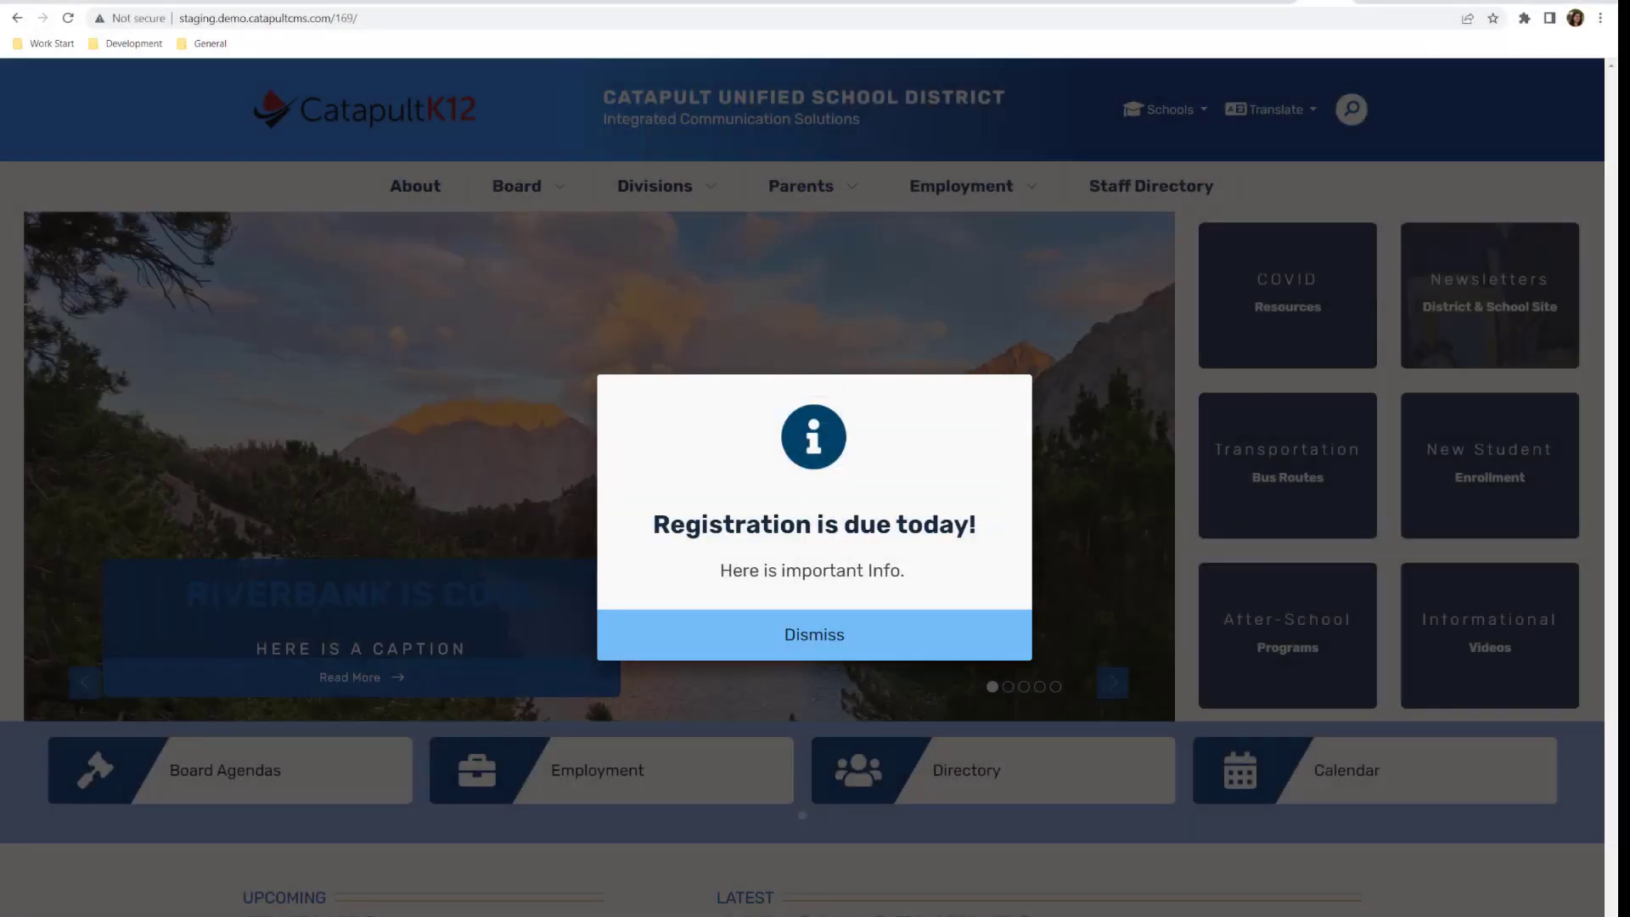
pyautogui.click(822, 637)
pyautogui.click(1377, 7)
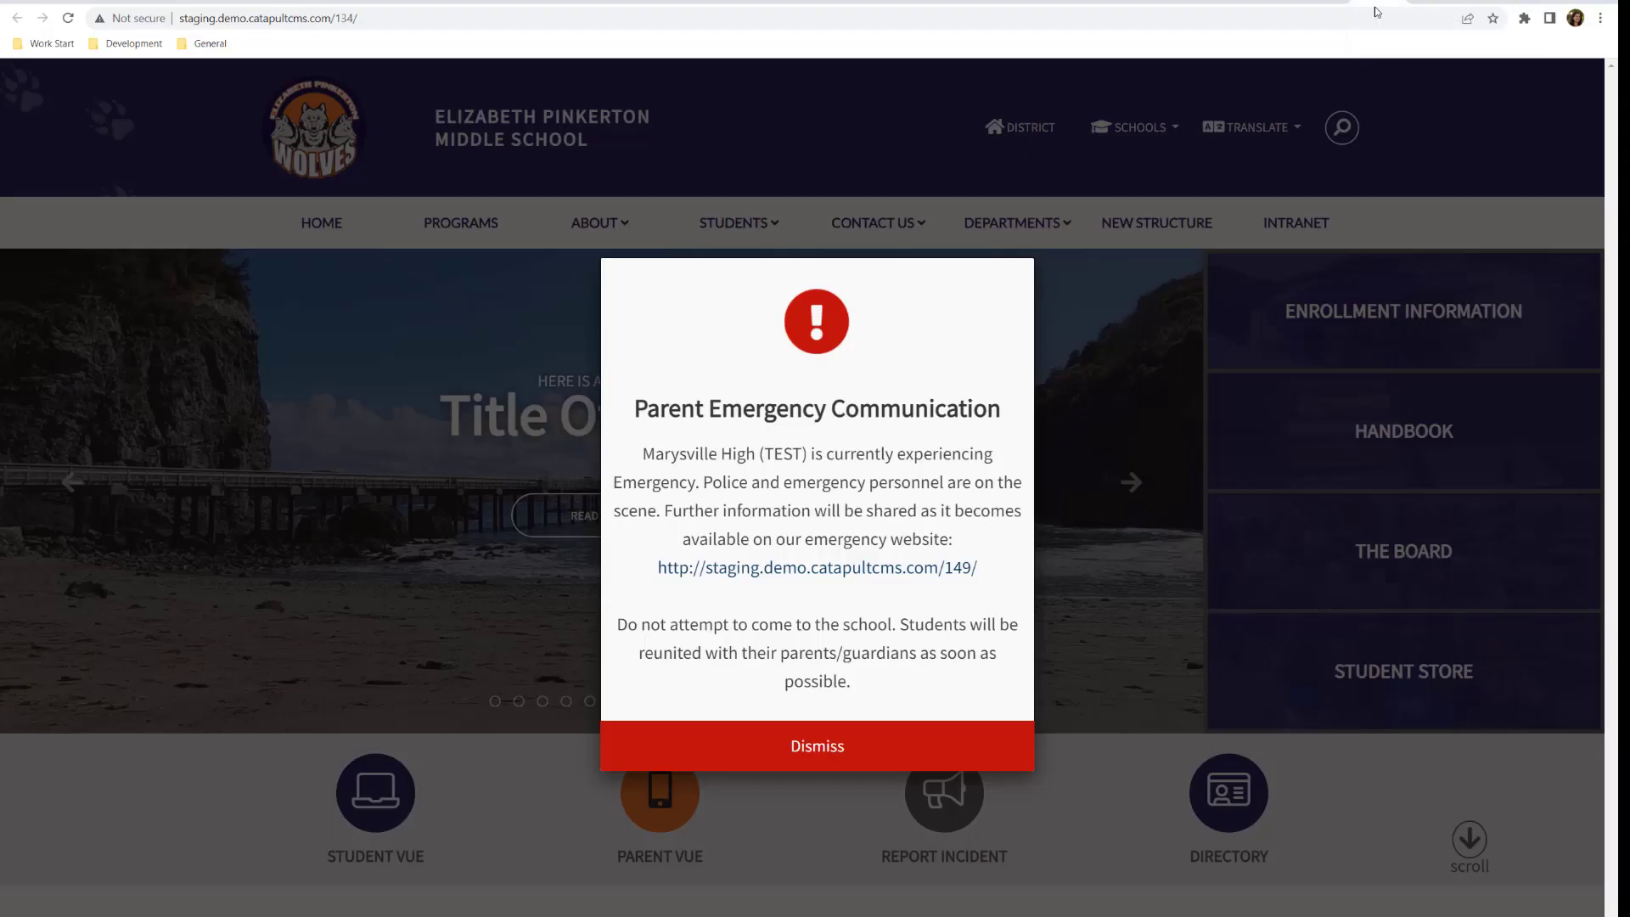
pyautogui.click(812, 751)
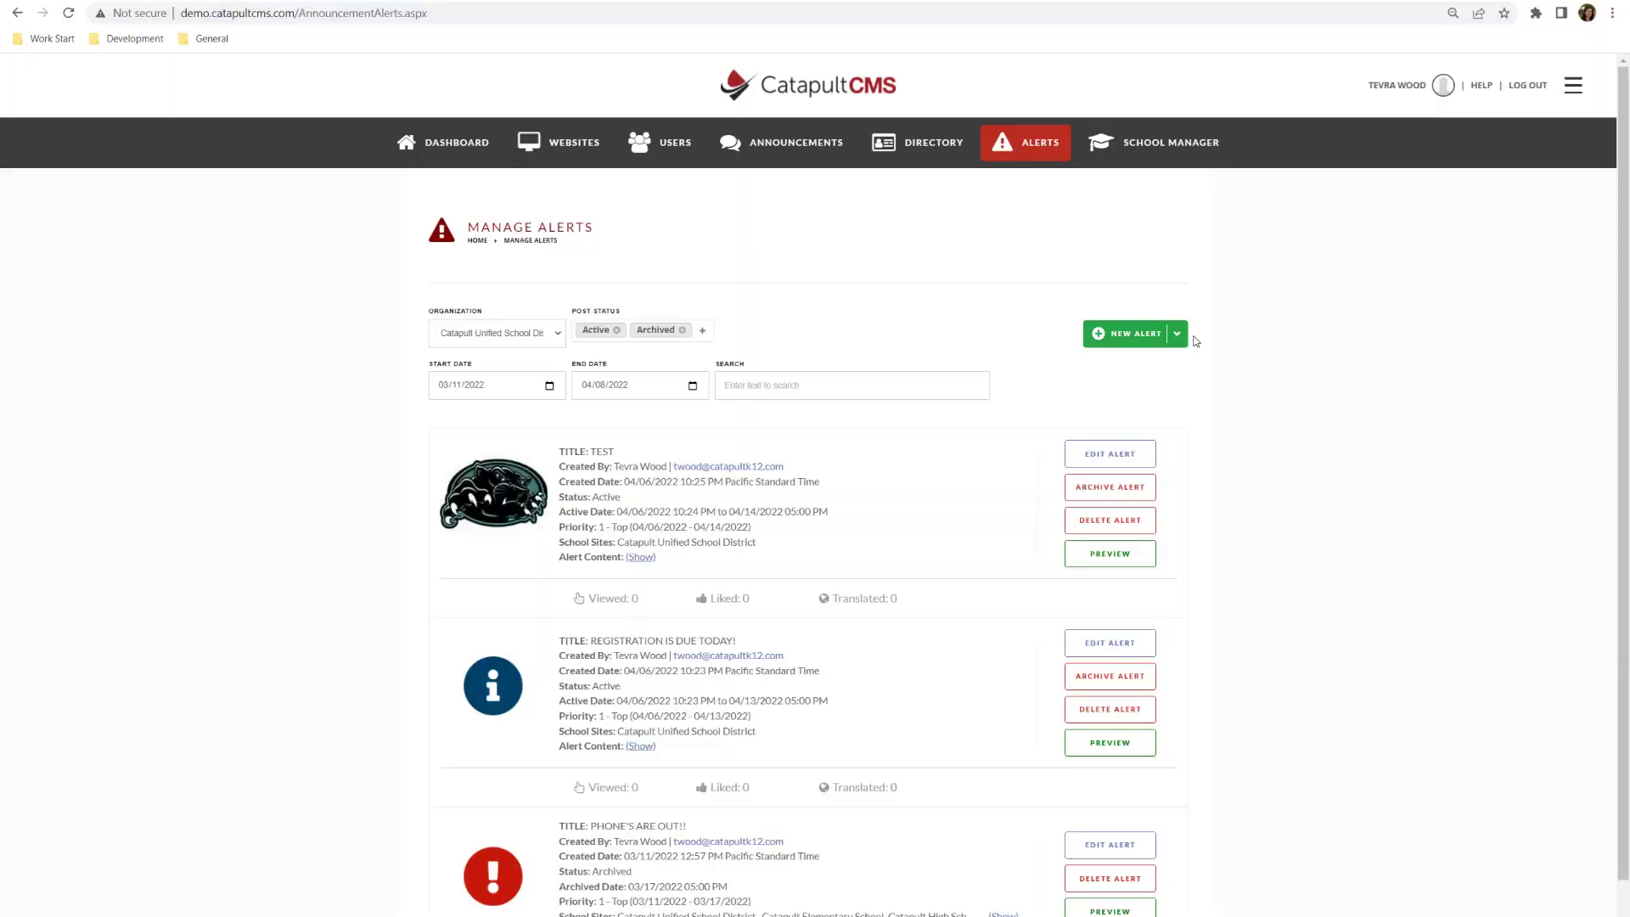
# - Create a new Info Alert titled "Test Alert" with the archive date 04/21/2022
pyautogui.click(1178, 334)
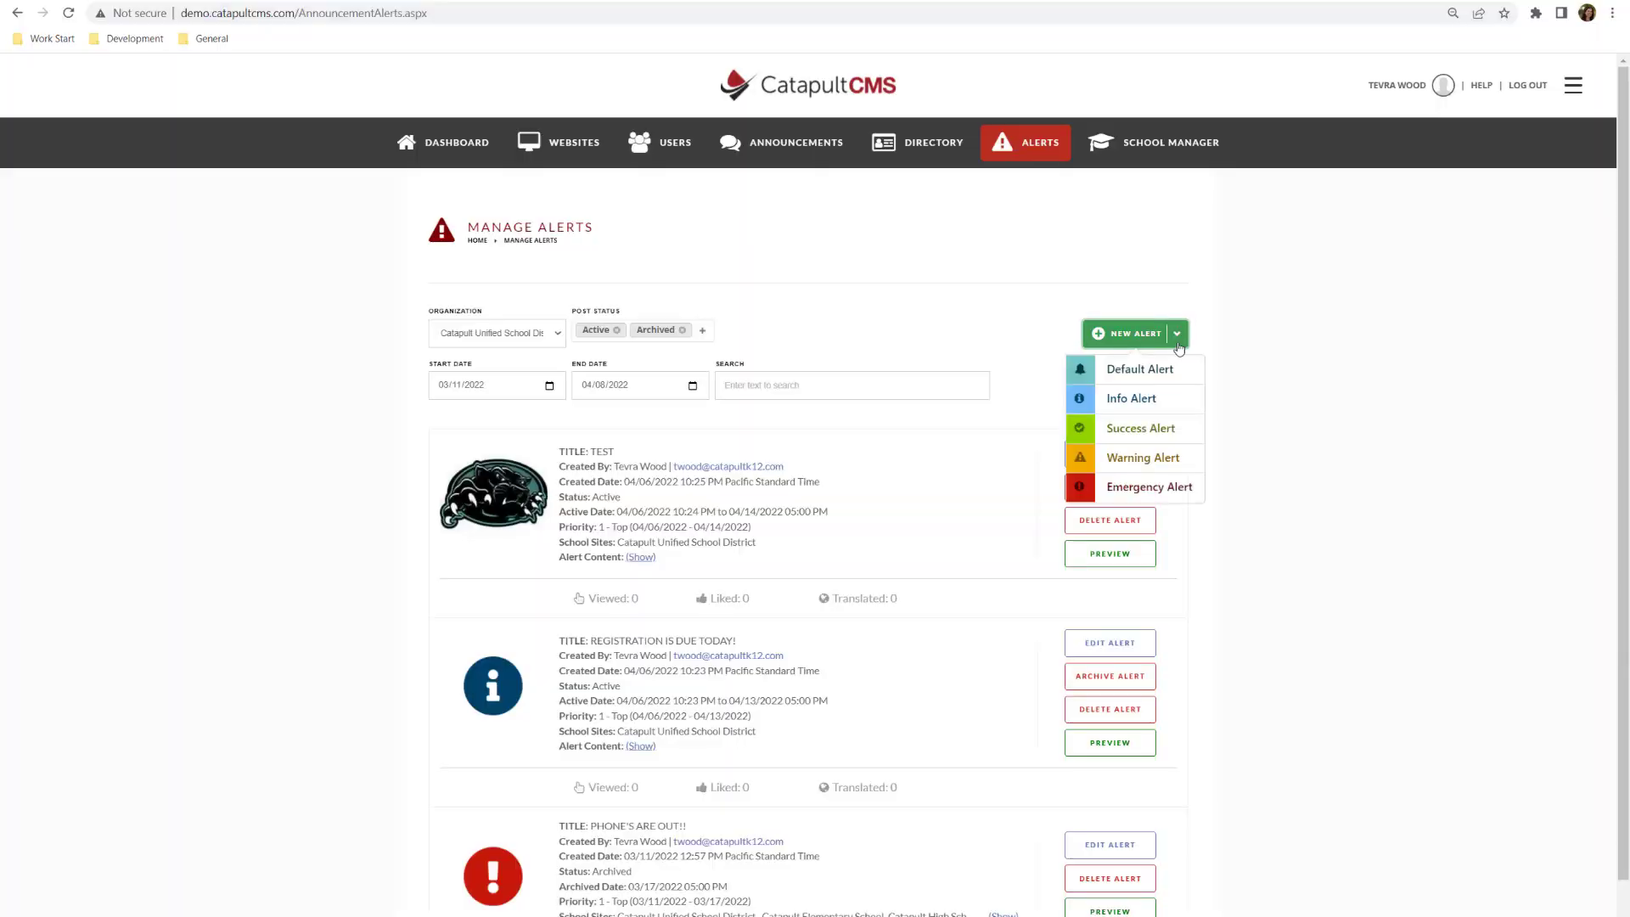
pyautogui.click(1129, 399)
pyautogui.click(612, 340)
pyautogui.write('Test Alert')
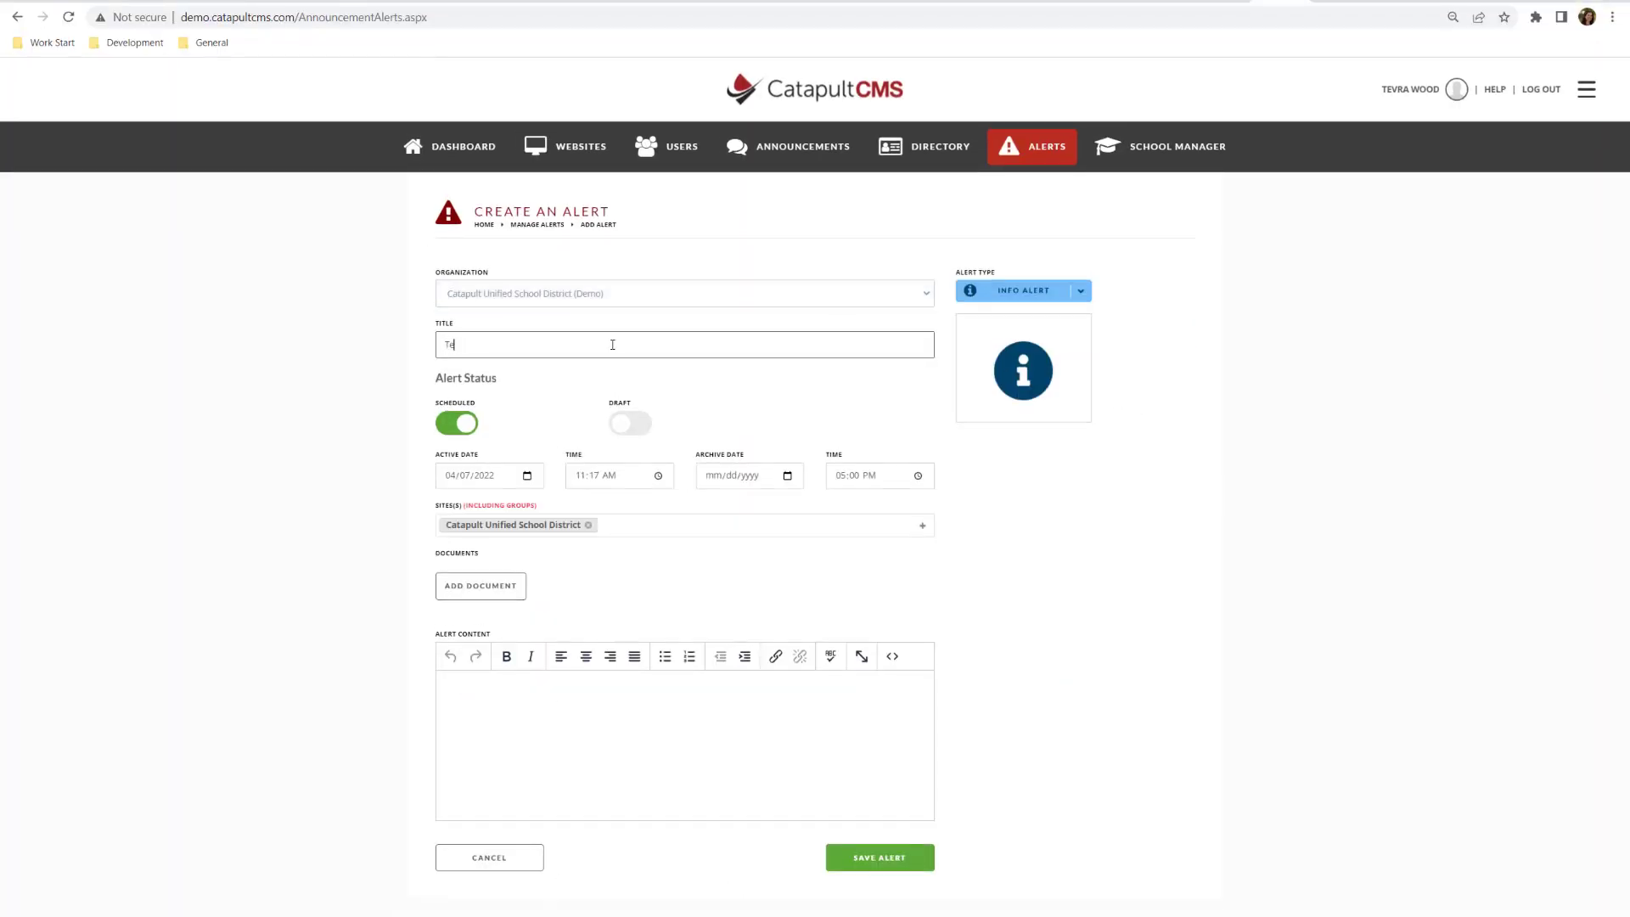
pyautogui.click(788, 472)
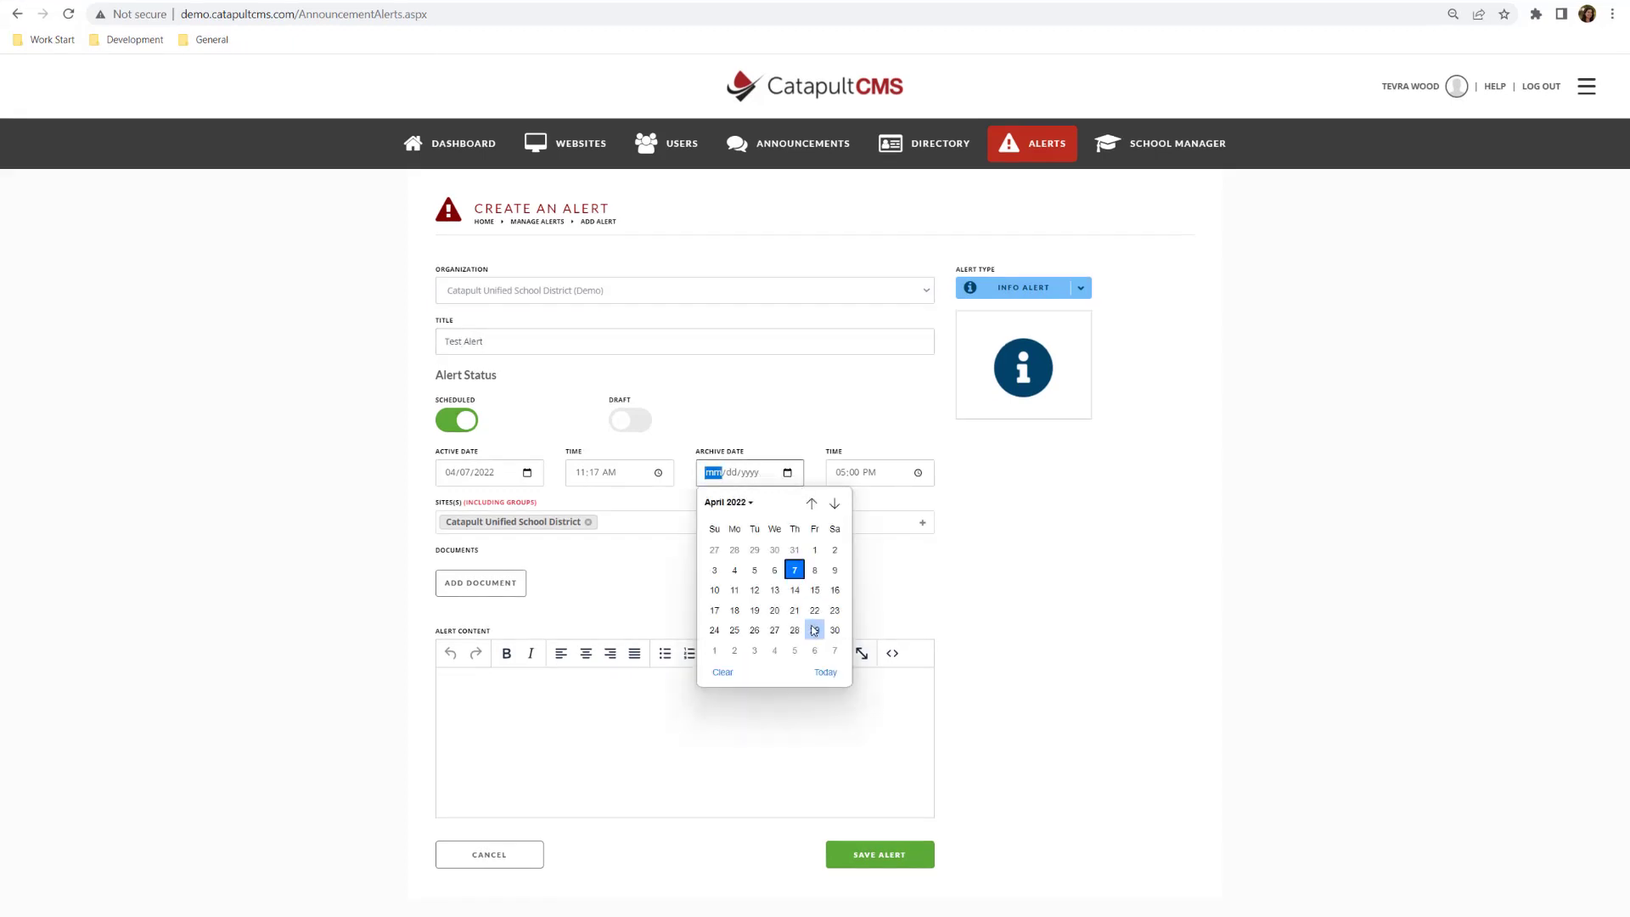
pyautogui.click(798, 618)
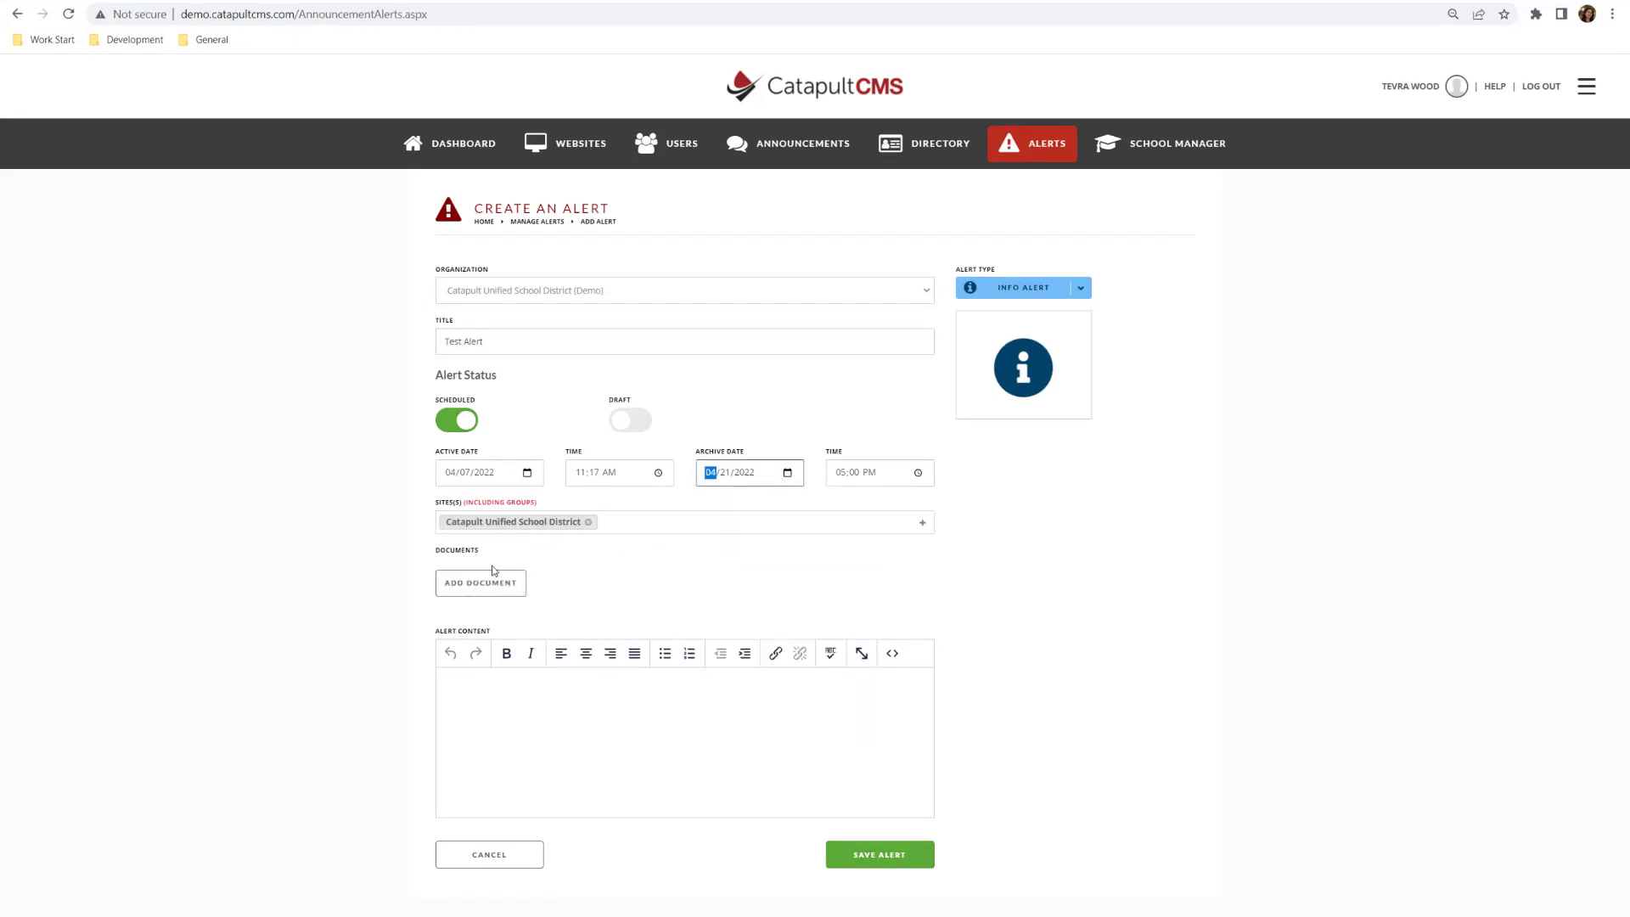
# - Add Catapult Elementary School to the alert's sites
pyautogui.click(638, 525)
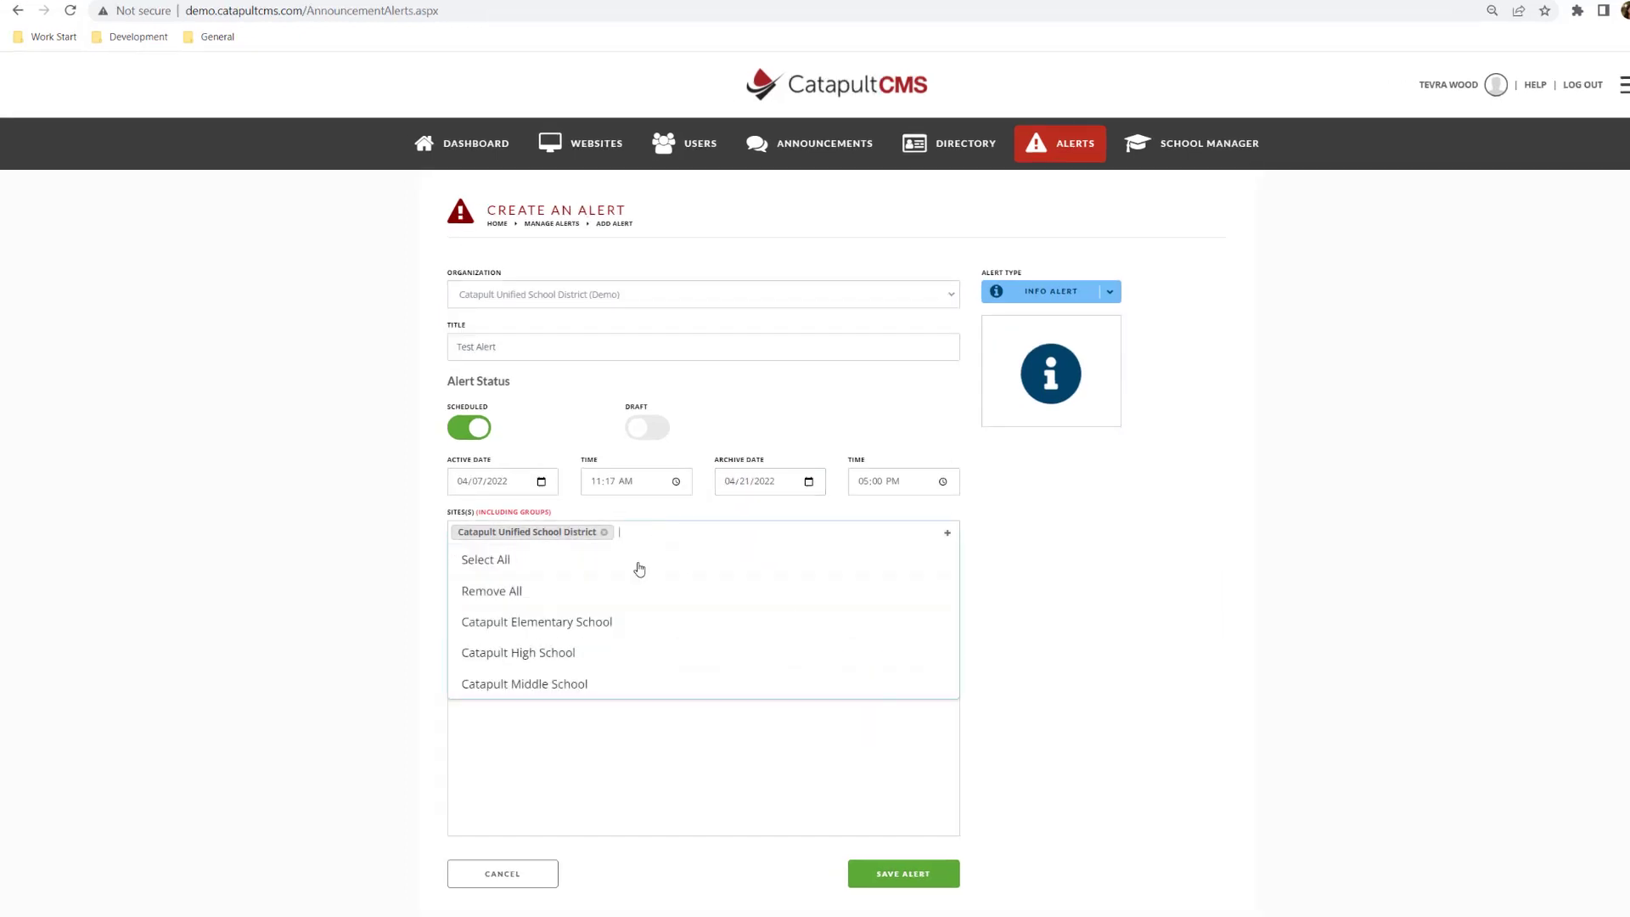
pyautogui.click(527, 622)
pyautogui.click(388, 622)
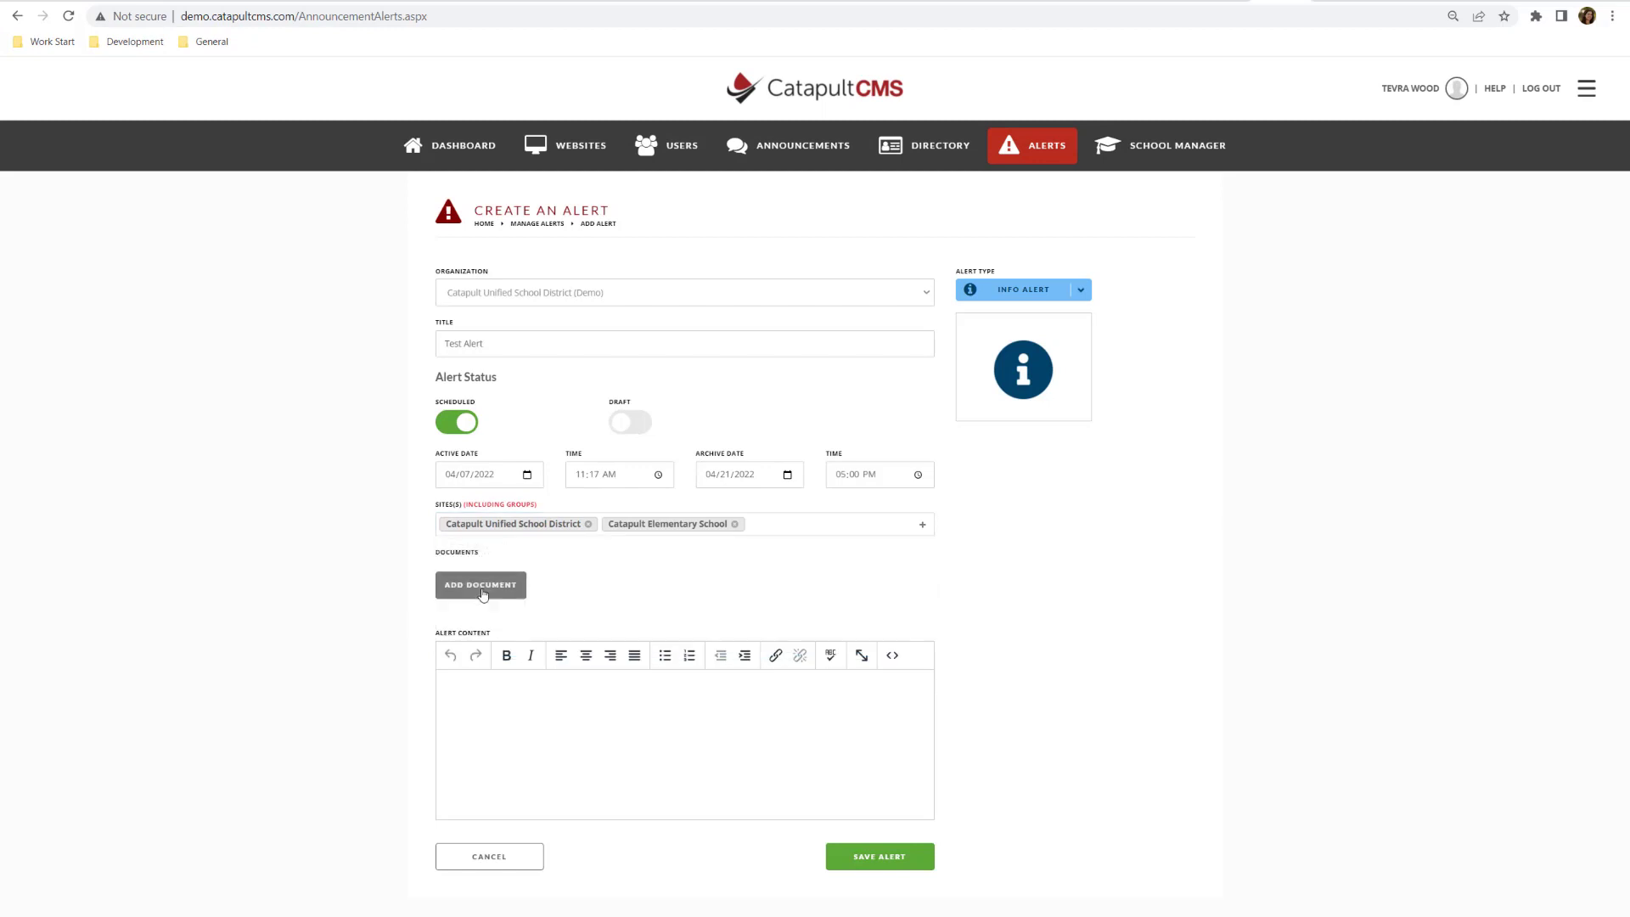
# - Attach Guidance_2010ADAStandards_prt.pdf to the alert with the title "Flyer" and enter the alert content "Here is some important Information."
pyautogui.click(481, 584)
pyautogui.click(641, 588)
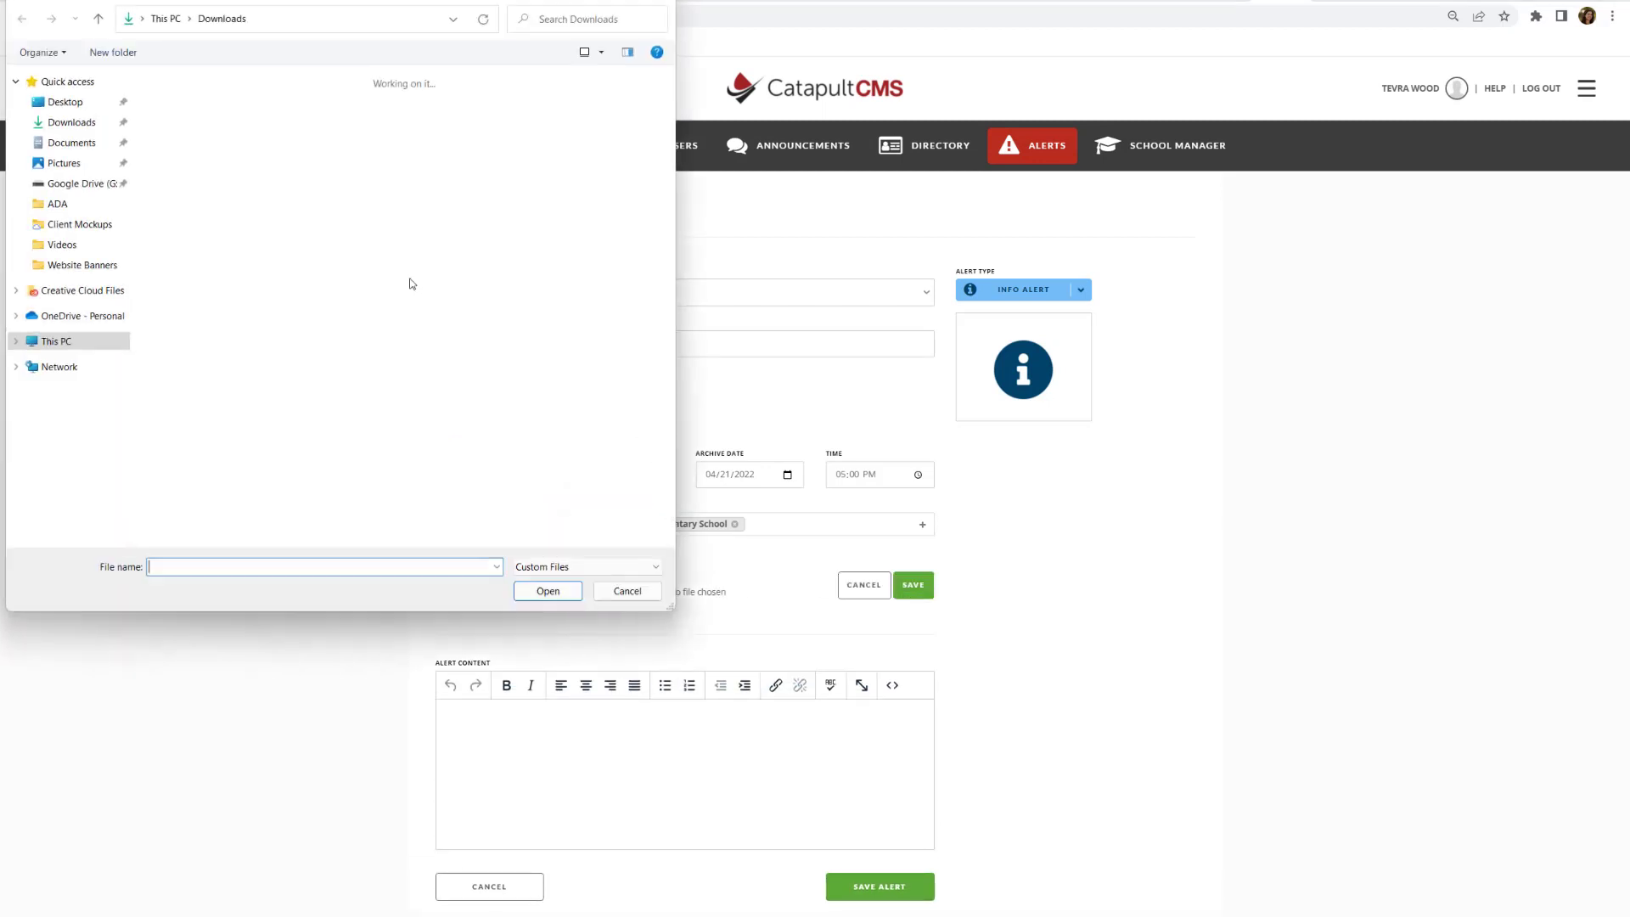
pyautogui.click(78, 146)
pyautogui.doubleClick(203, 103)
pyautogui.click(219, 104)
pyautogui.doubleClick(225, 125)
pyautogui.click(556, 586)
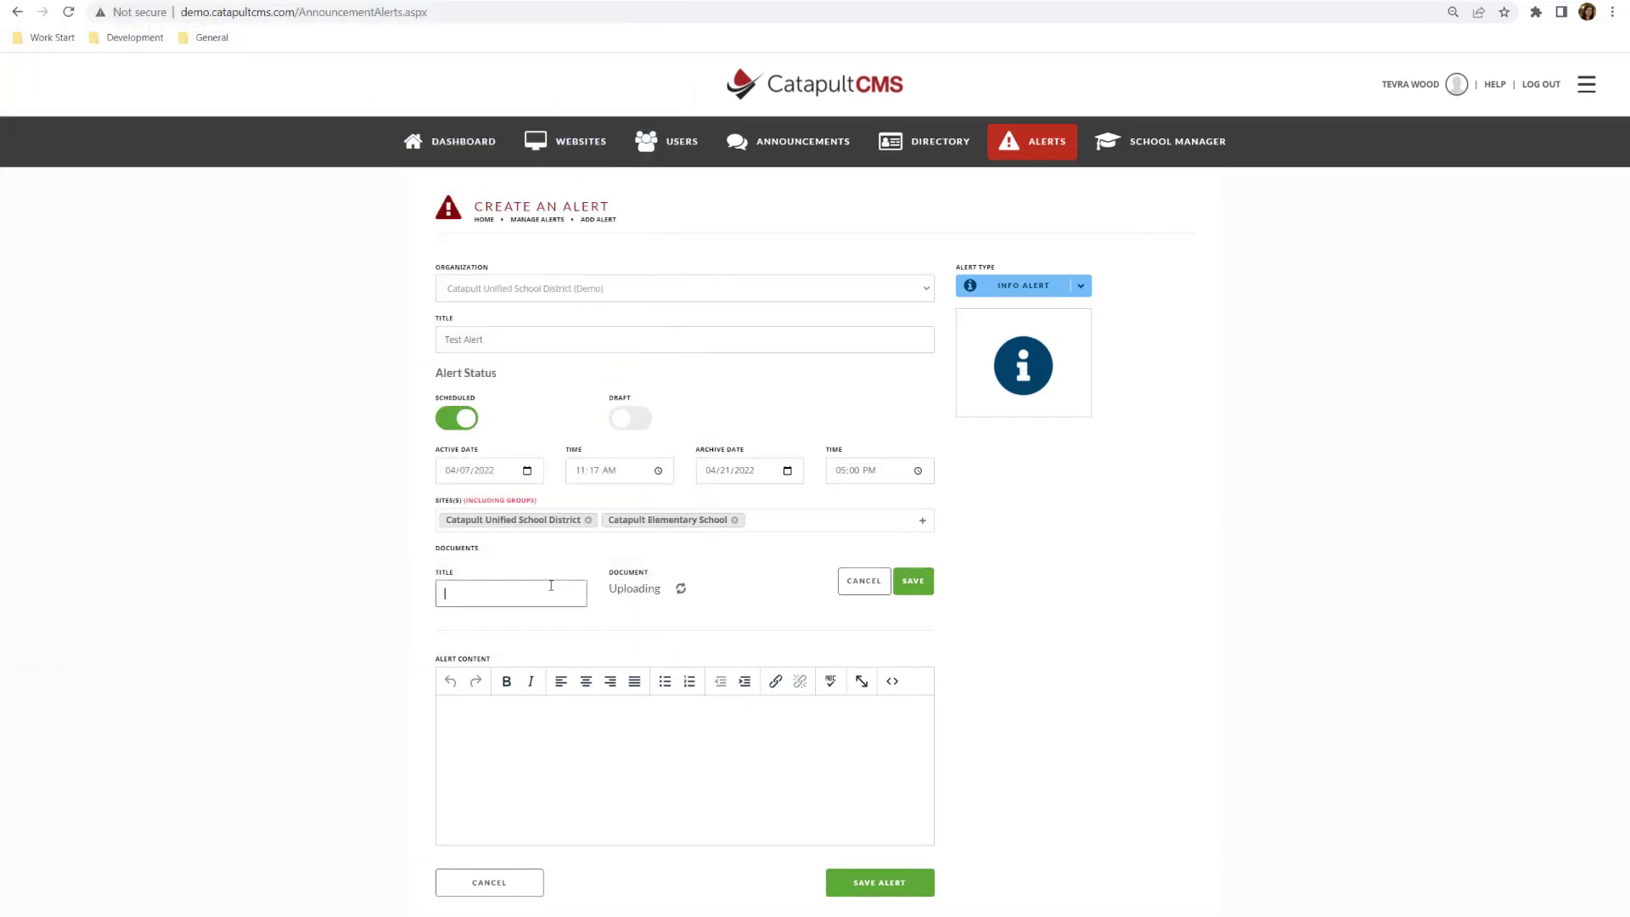
pyautogui.write('Flyer')
pyautogui.click(516, 802)
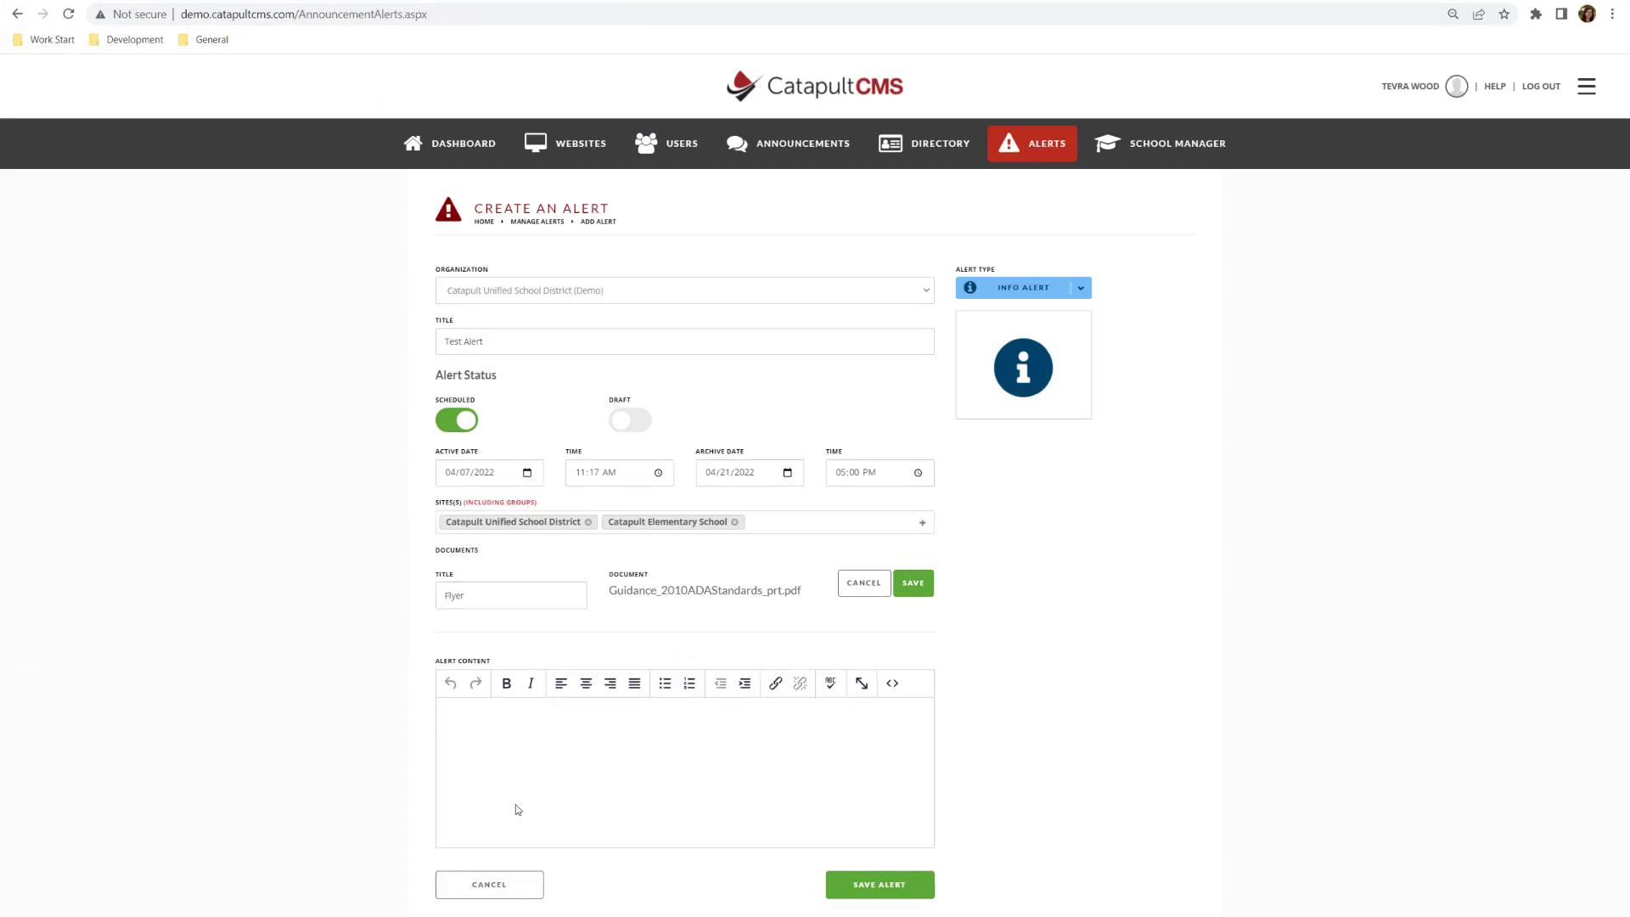
pyautogui.write('Here is some important Information.')
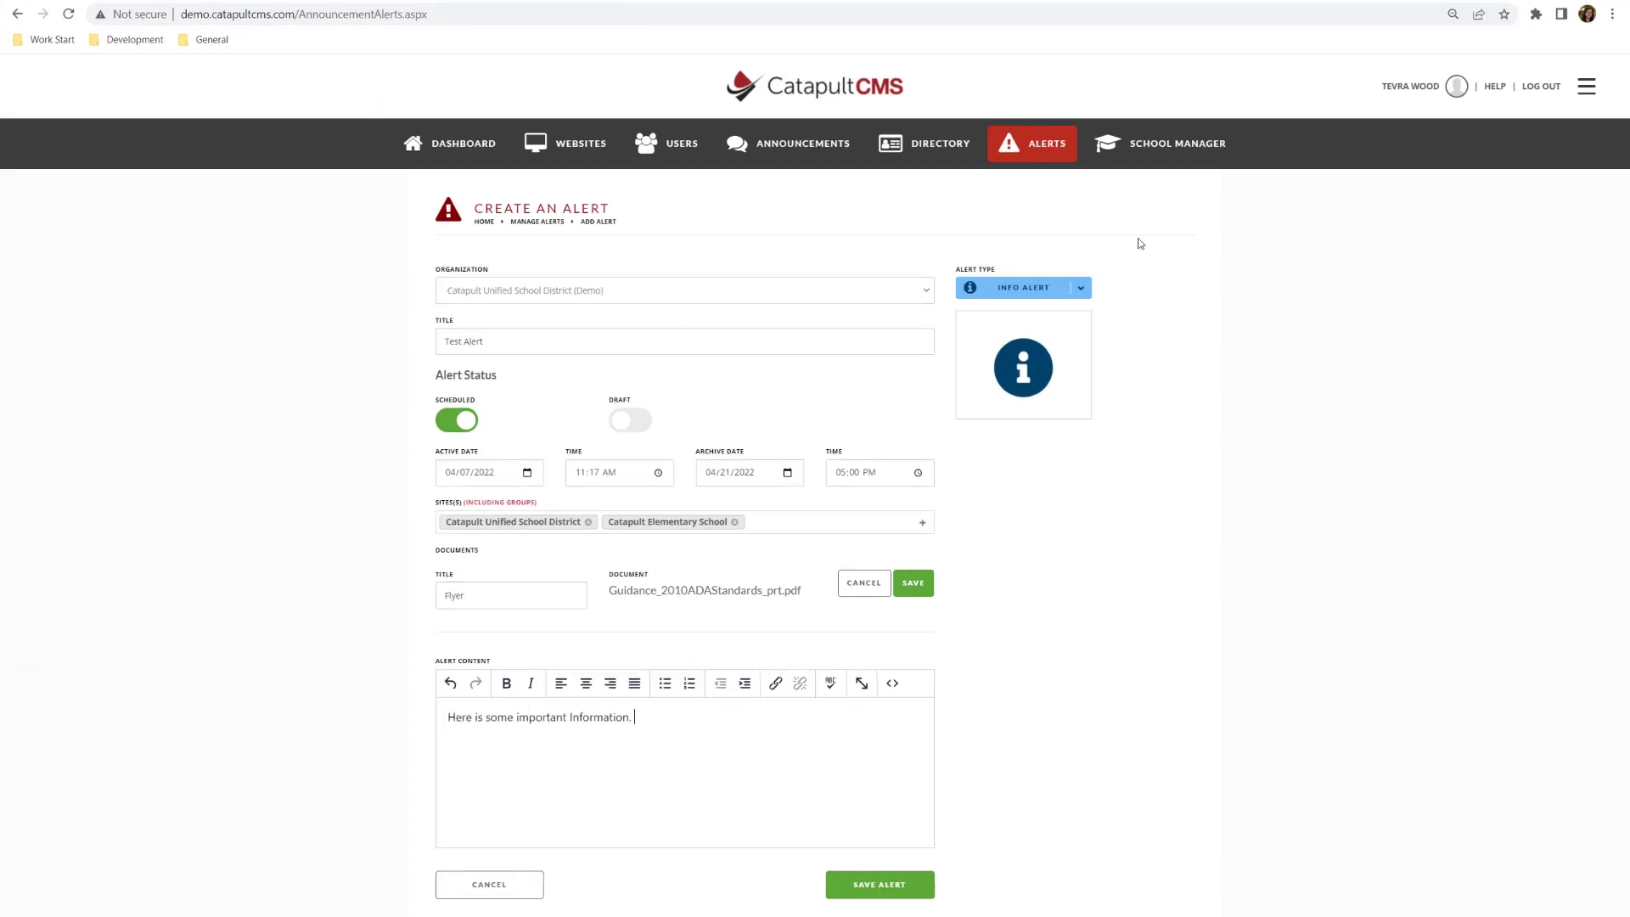
# - Change the alert type to Default Alert and replace its bell picture with the thailand image from Pictures
pyautogui.click(1082, 289)
pyautogui.click(1061, 330)
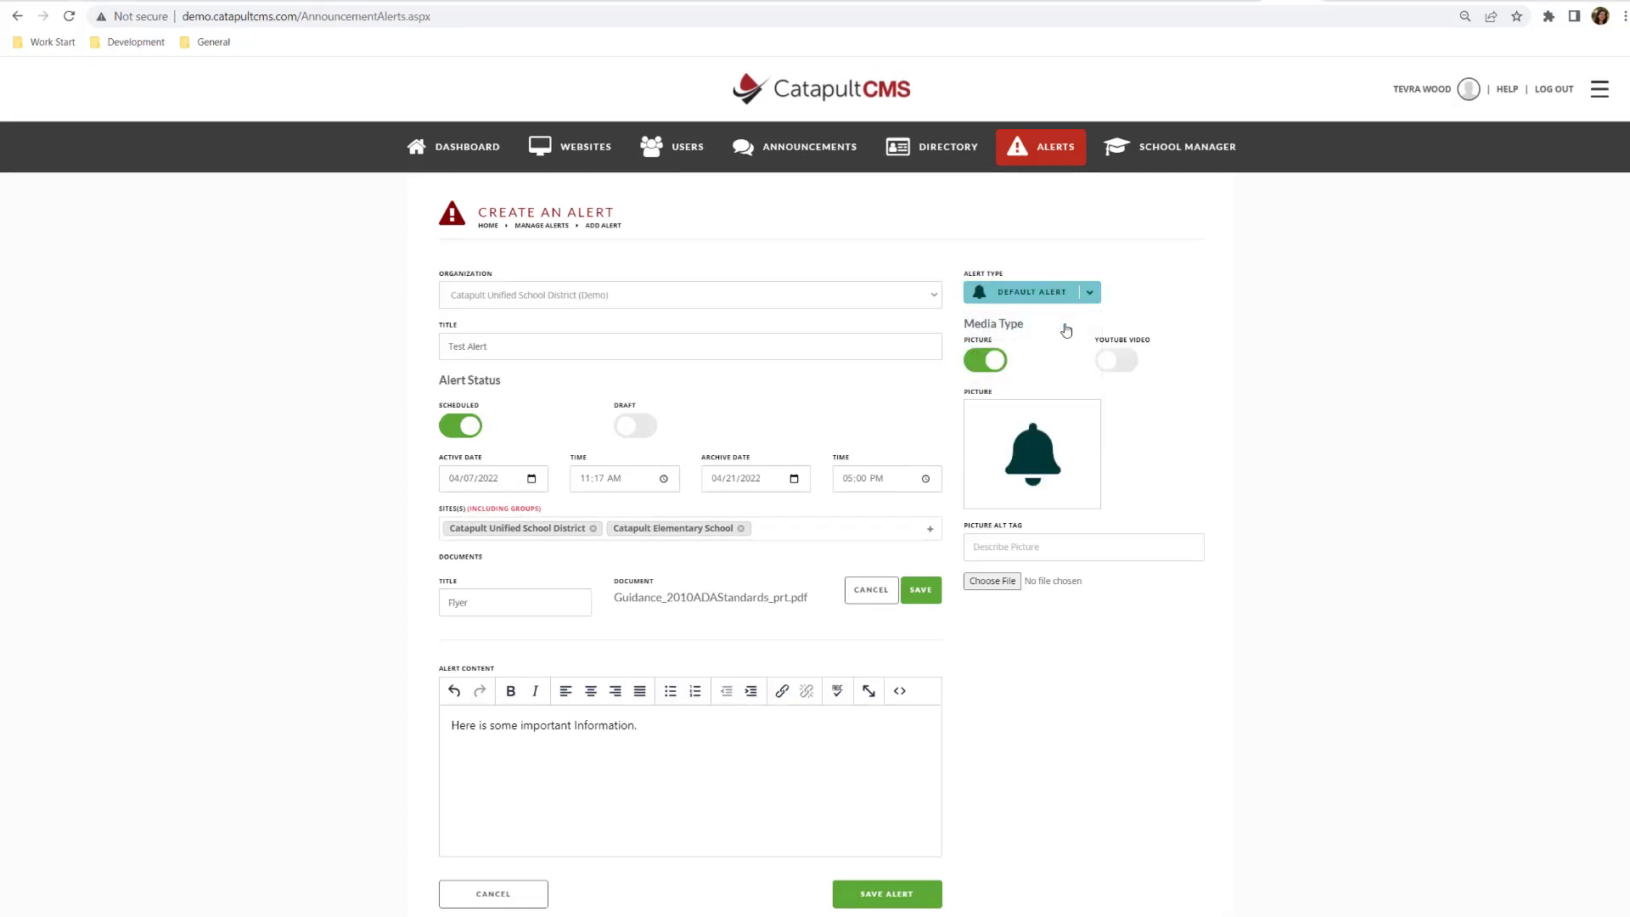
pyautogui.click(1037, 455)
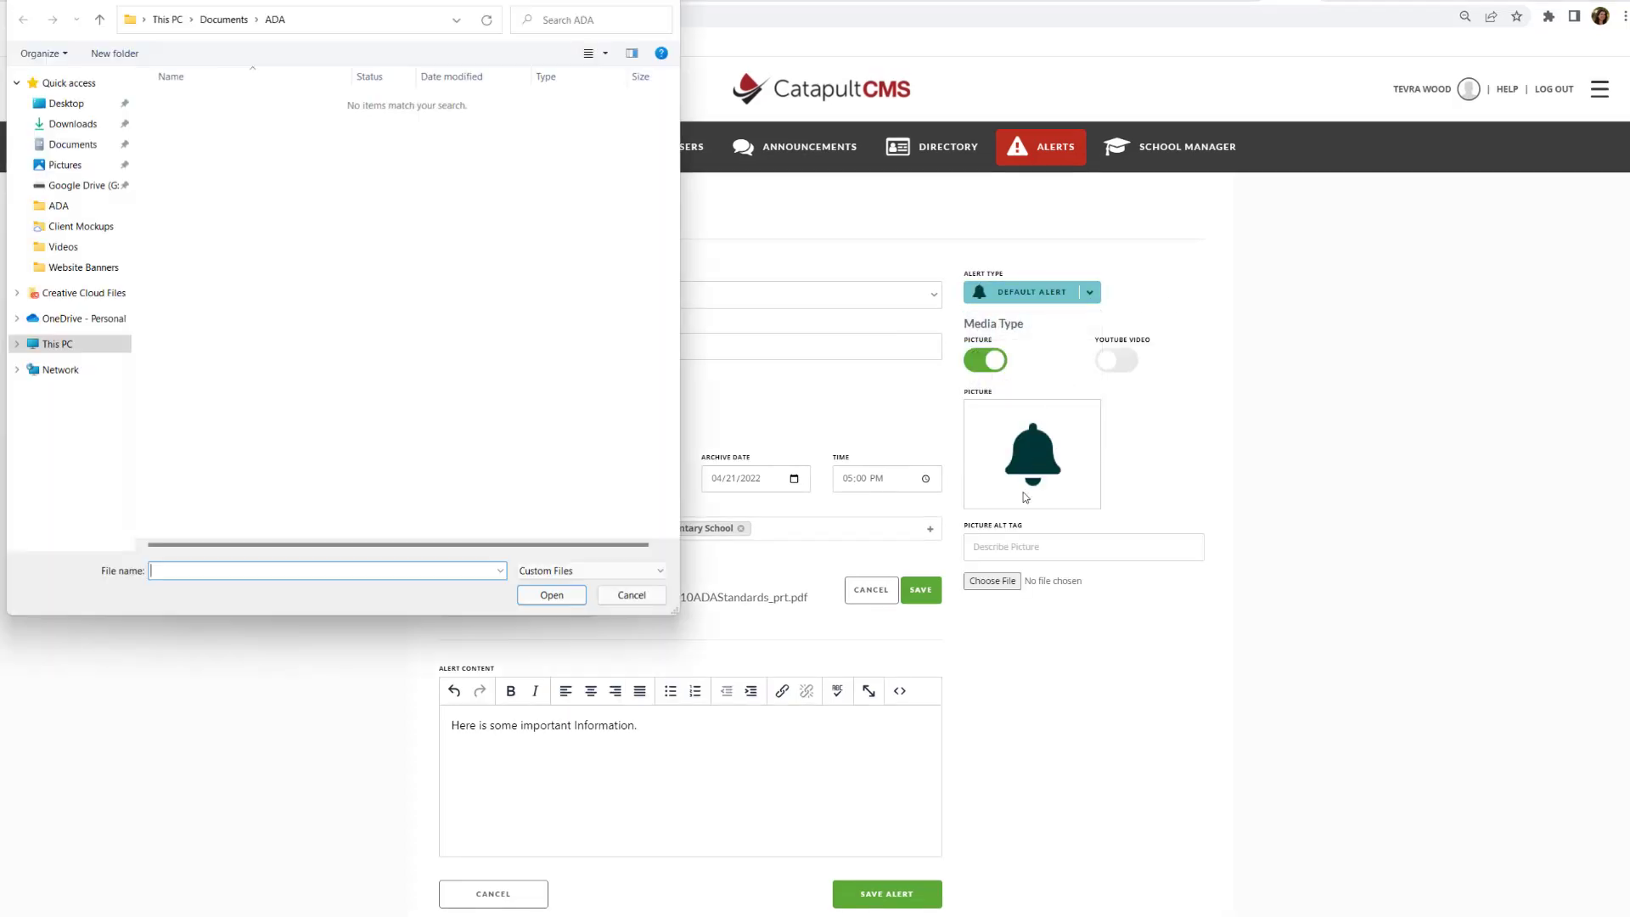
pyautogui.click(93, 165)
pyautogui.click(263, 365)
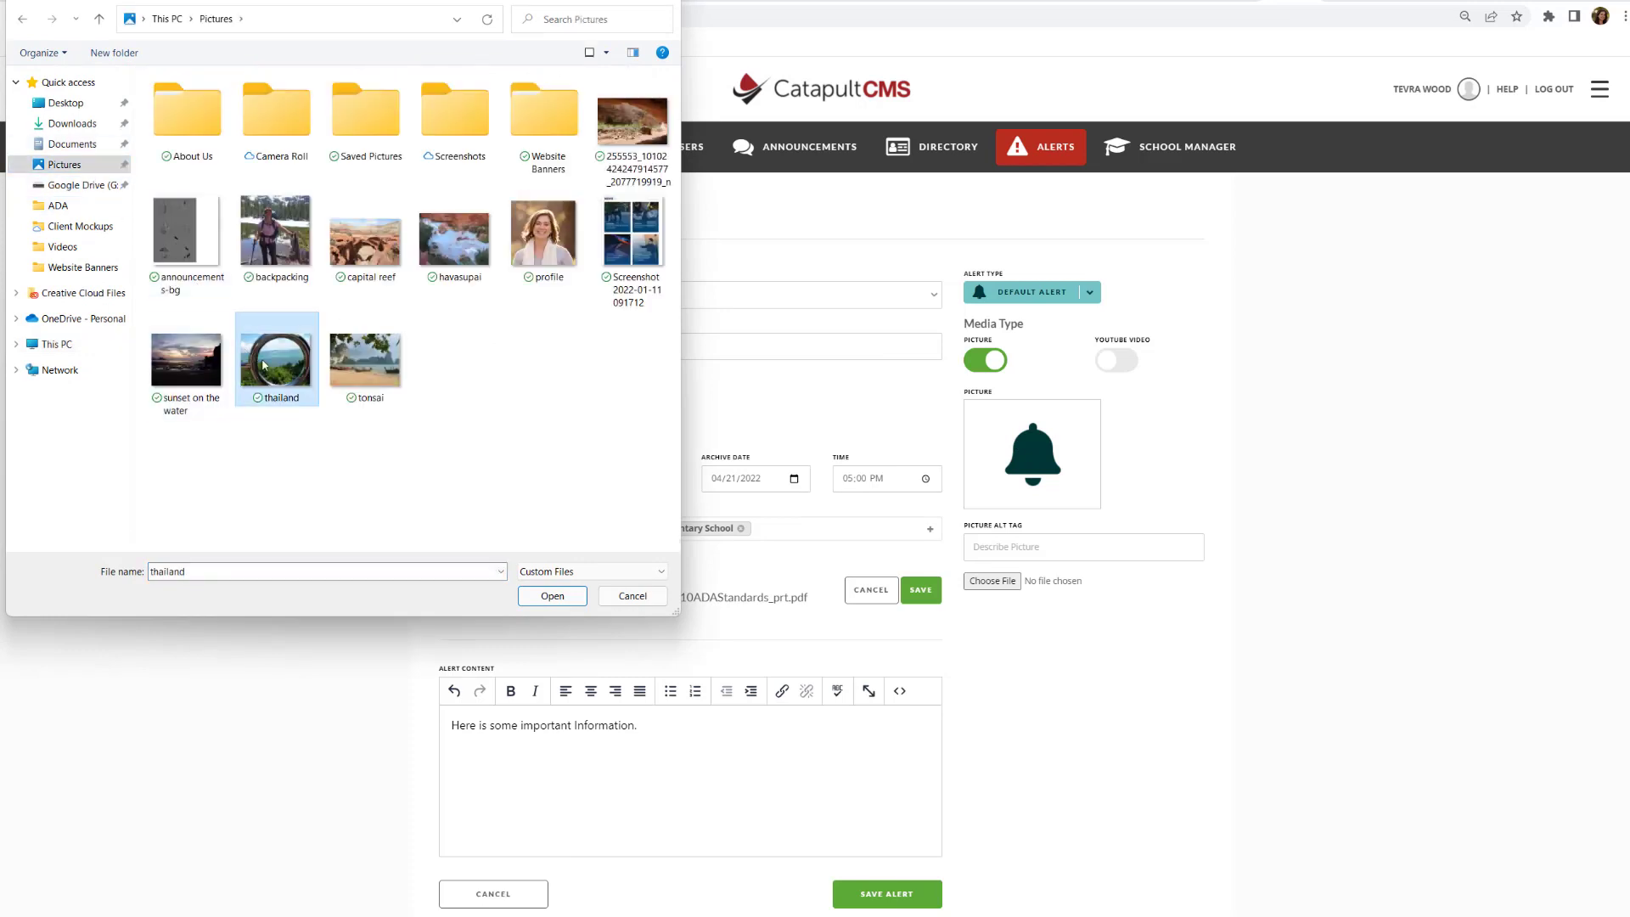
pyautogui.click(526, 598)
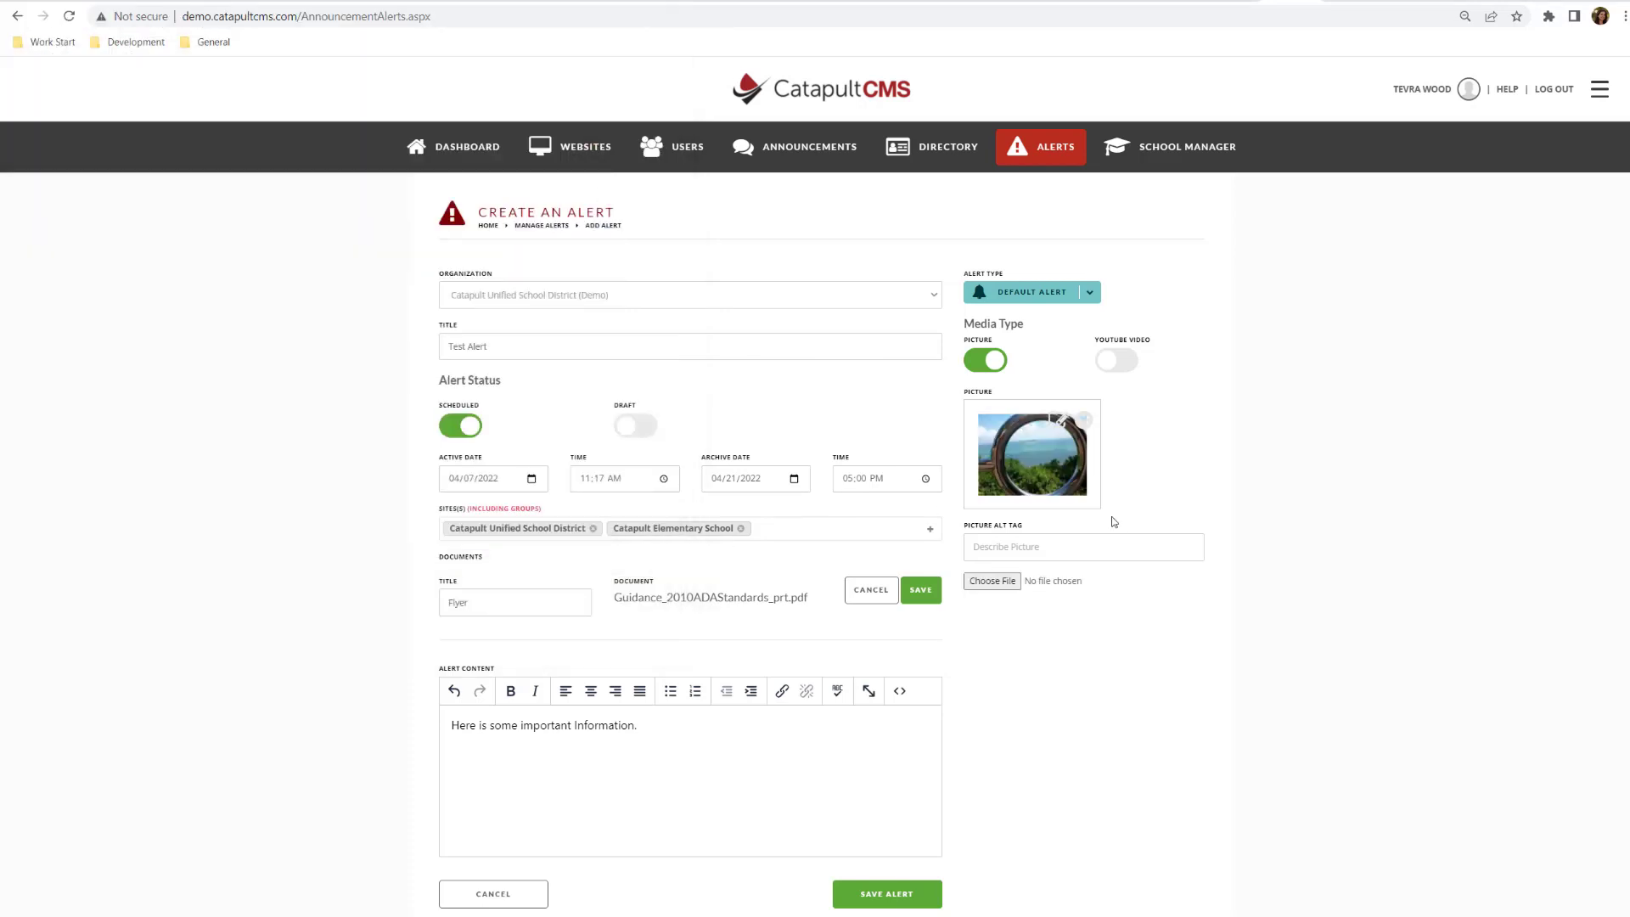
# - Set the picture's alt tag to "Ocean view" and save the alert
pyautogui.click(1105, 544)
pyautogui.write('Ocean view')
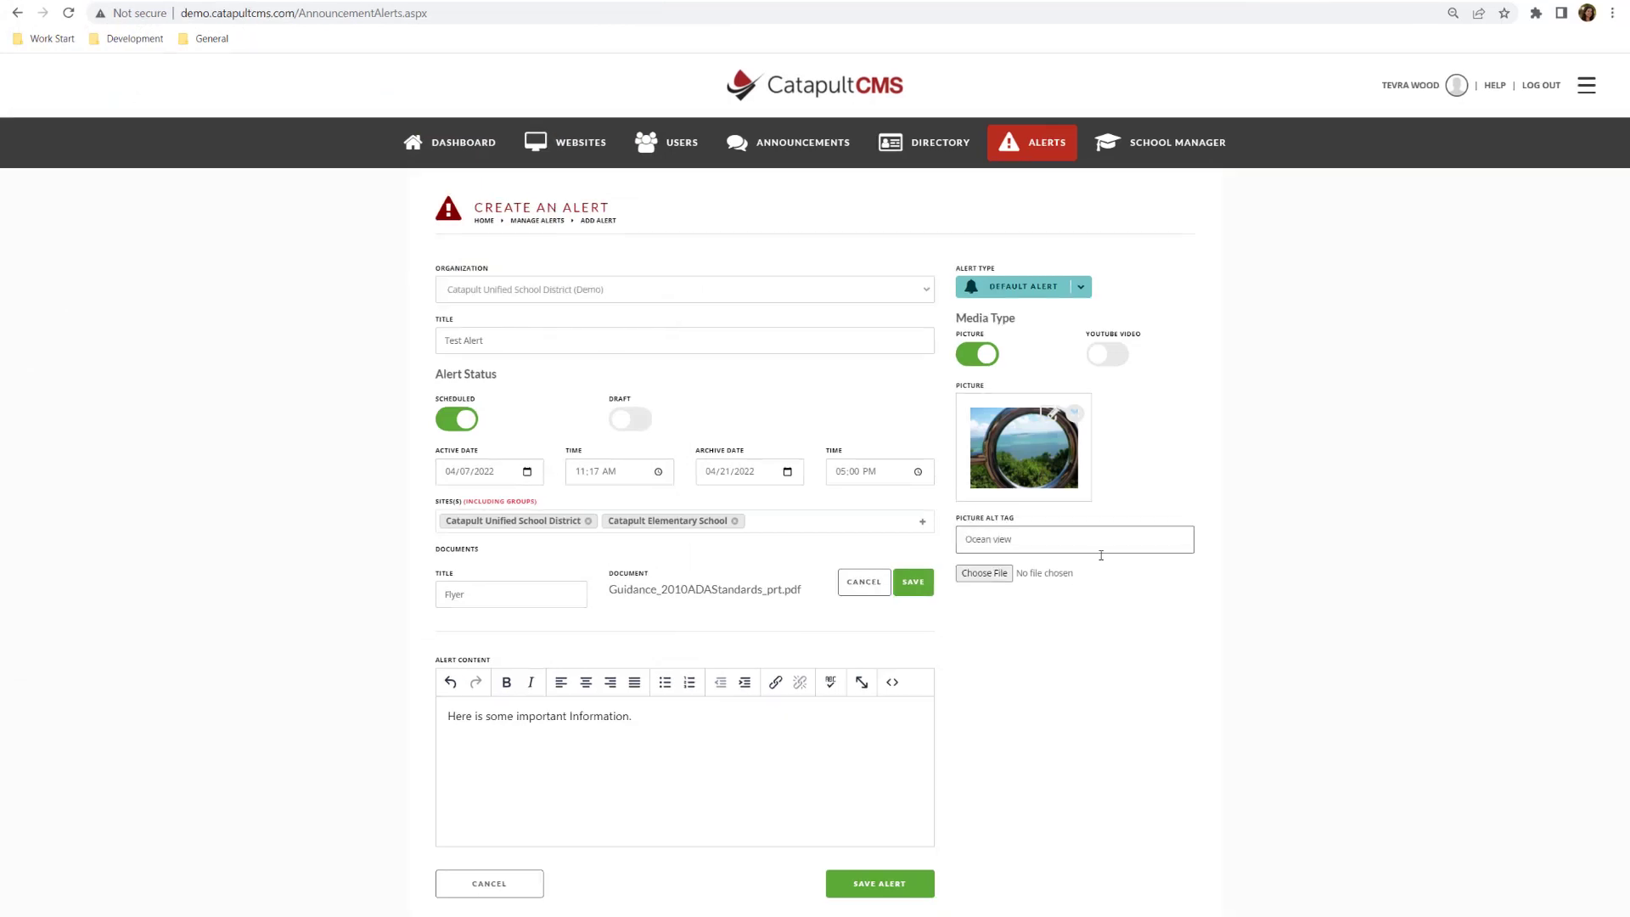
pyautogui.click(862, 885)
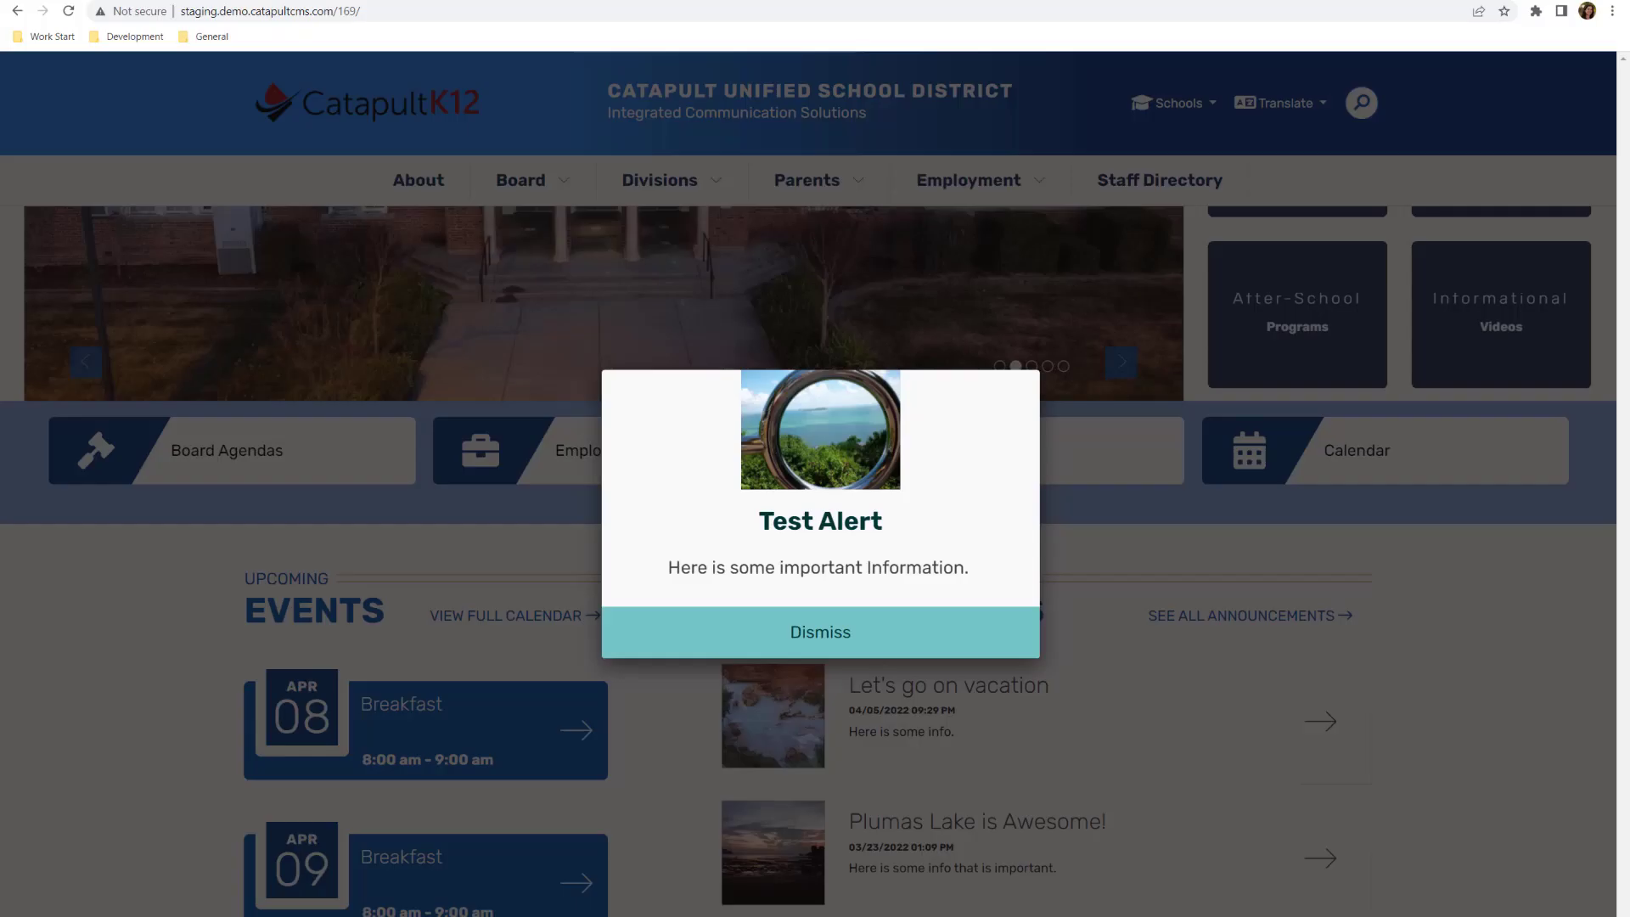
# - View and dismiss the "Test Alert", "Test" and "Registration is due today!" pop-ups on the Catapult Unified School District website
pyautogui.click(757, 623)
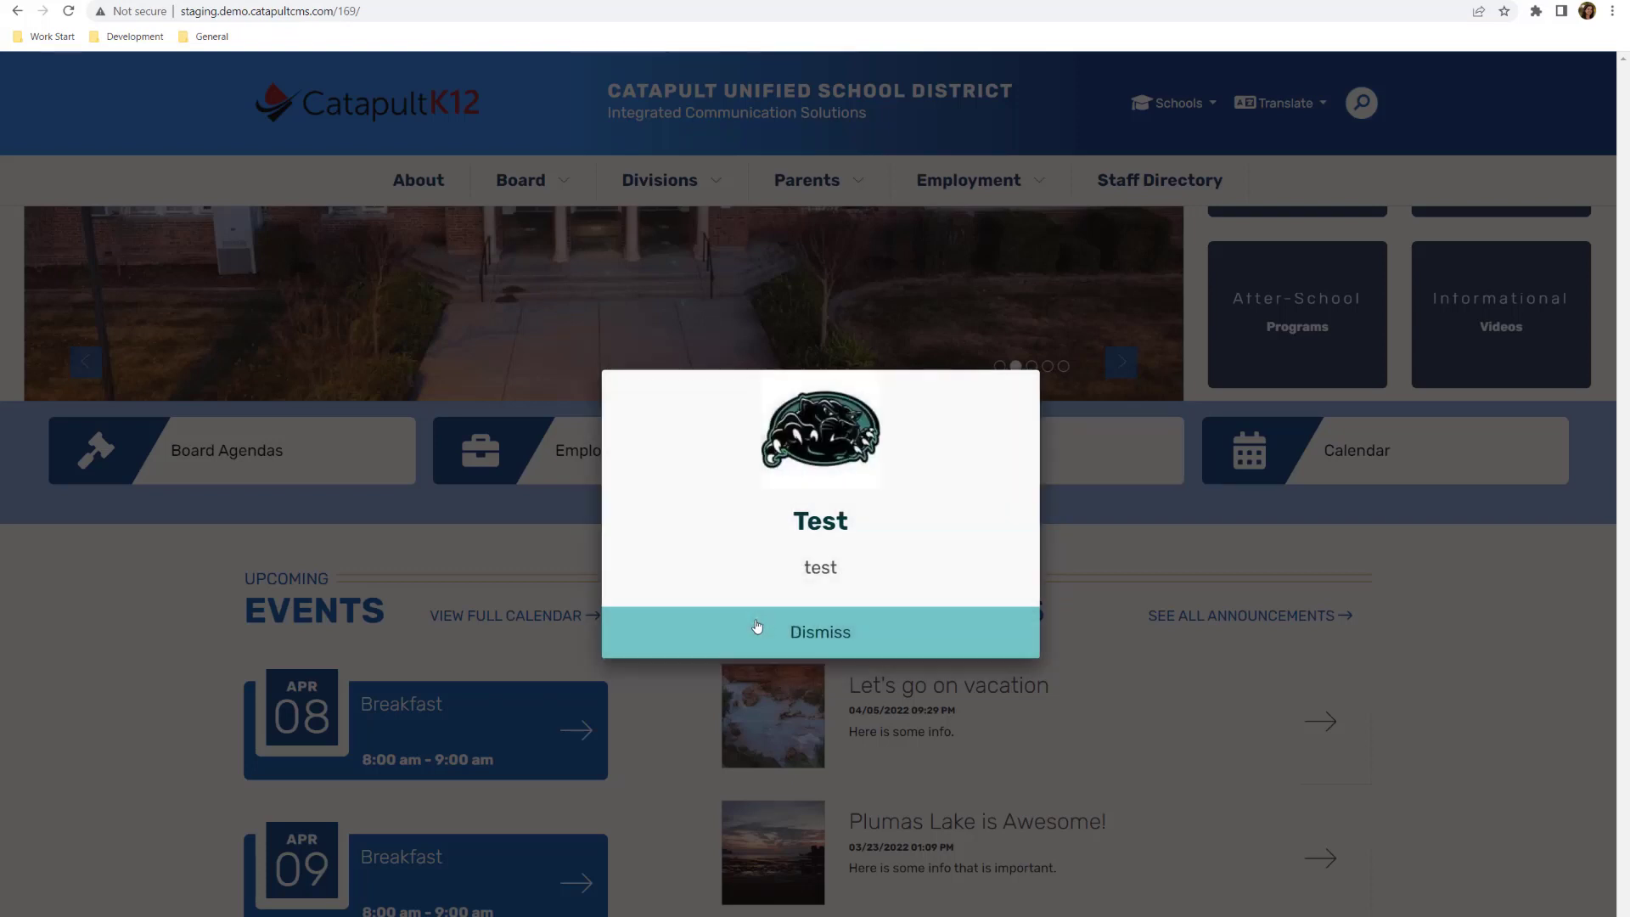
pyautogui.click(757, 626)
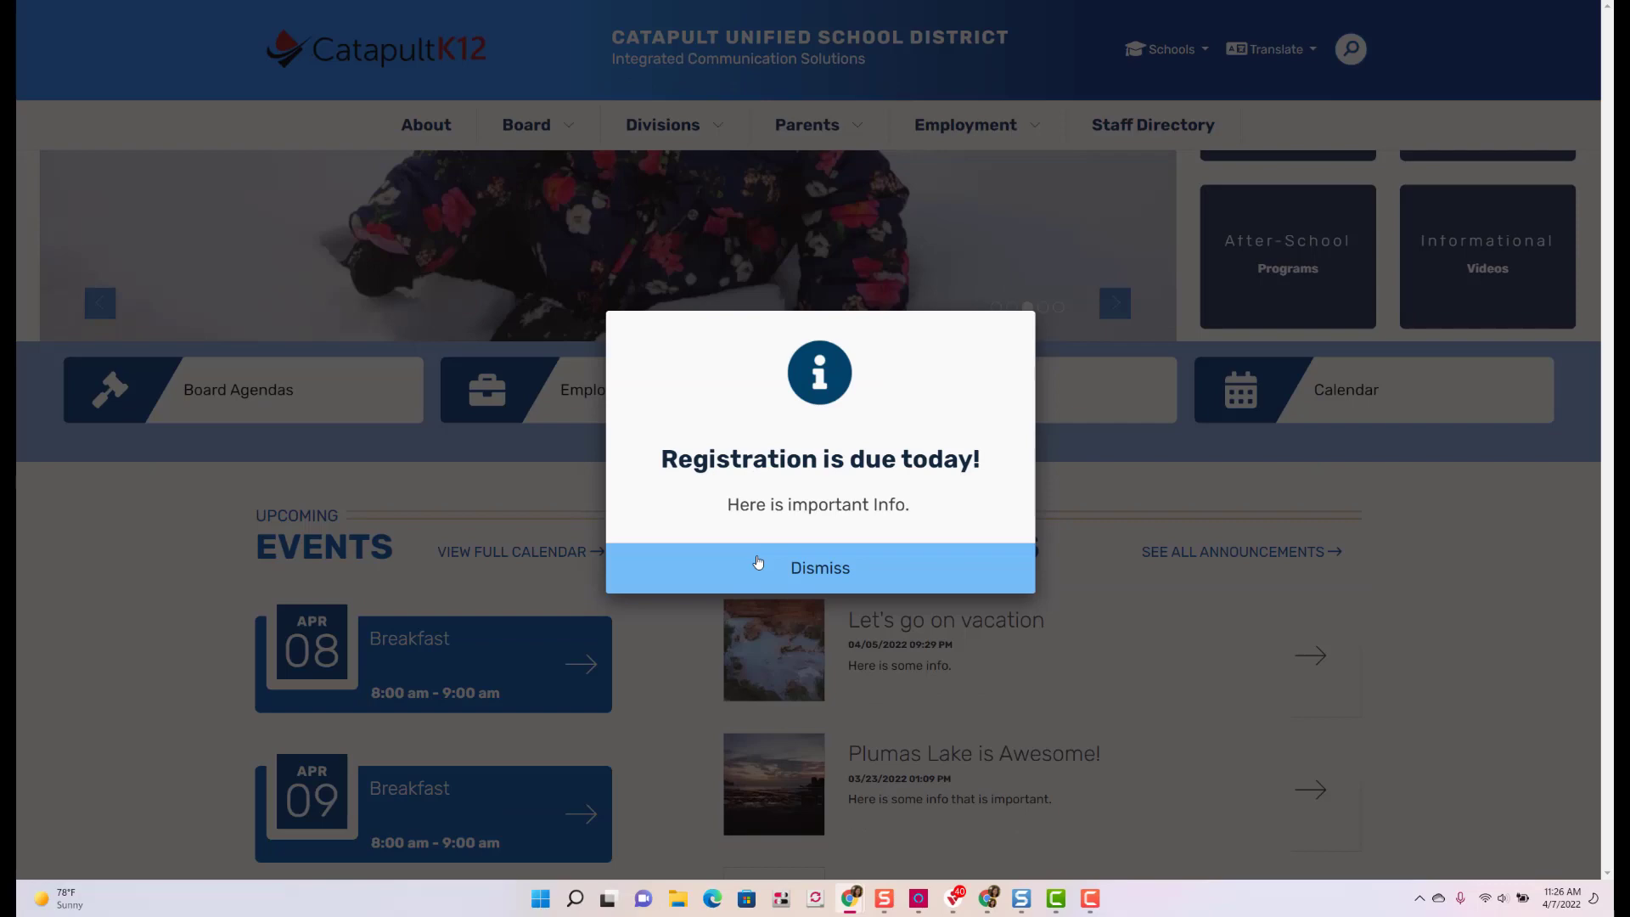
pyautogui.click(758, 562)
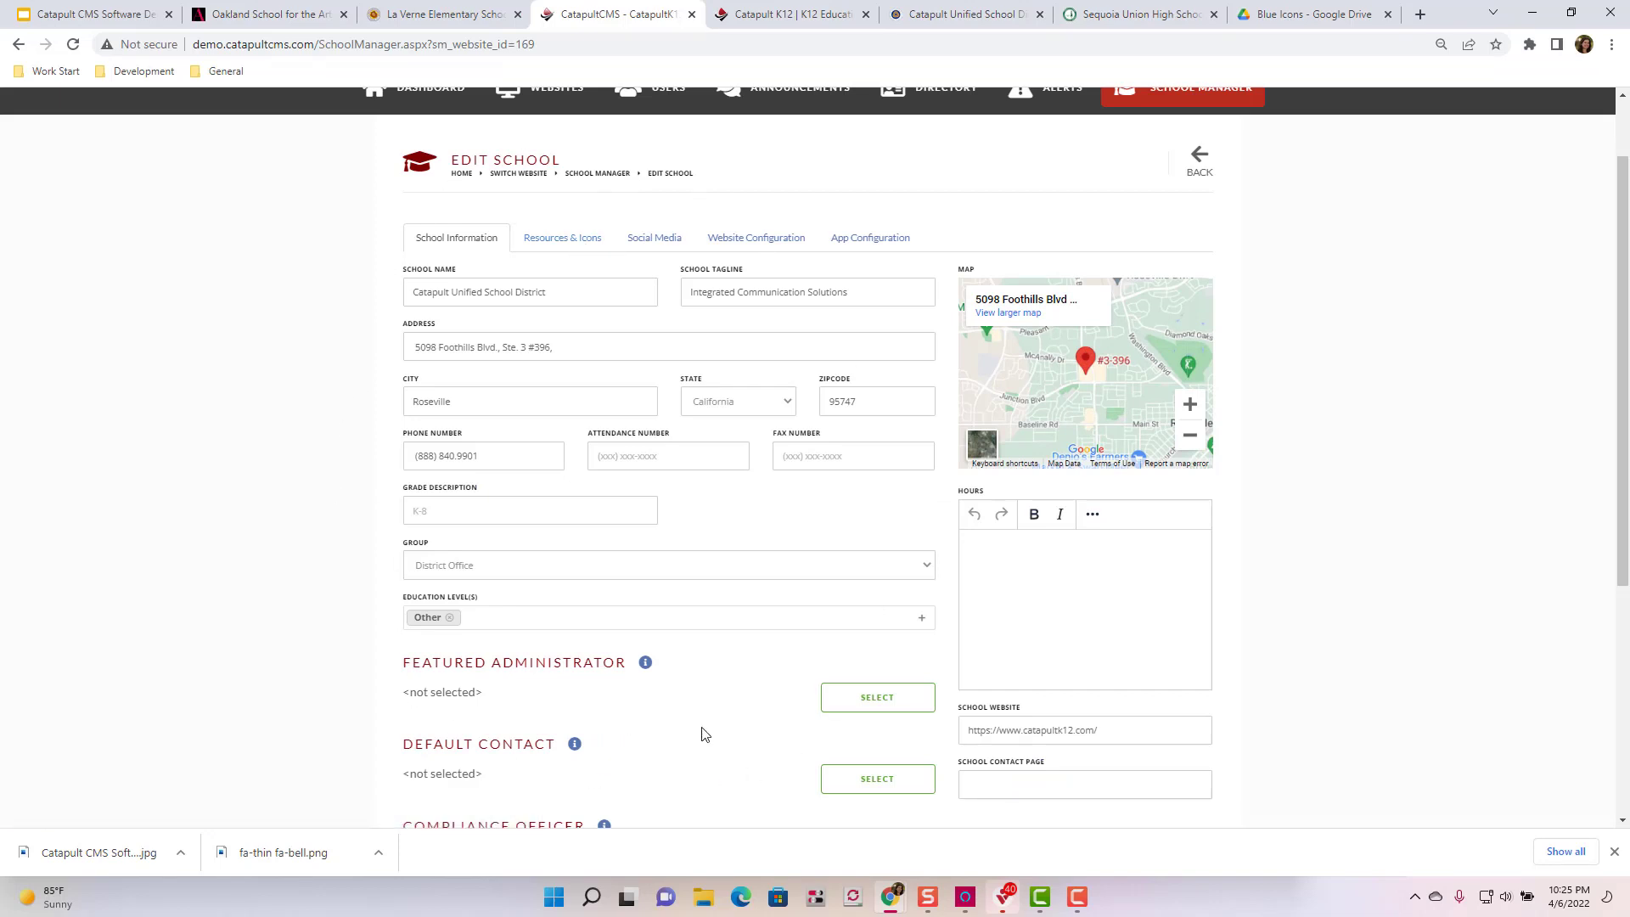
# - In the school's resources and icons settings, move the Employment link above Board Agendas in the high traffic links
pyautogui.click(569, 238)
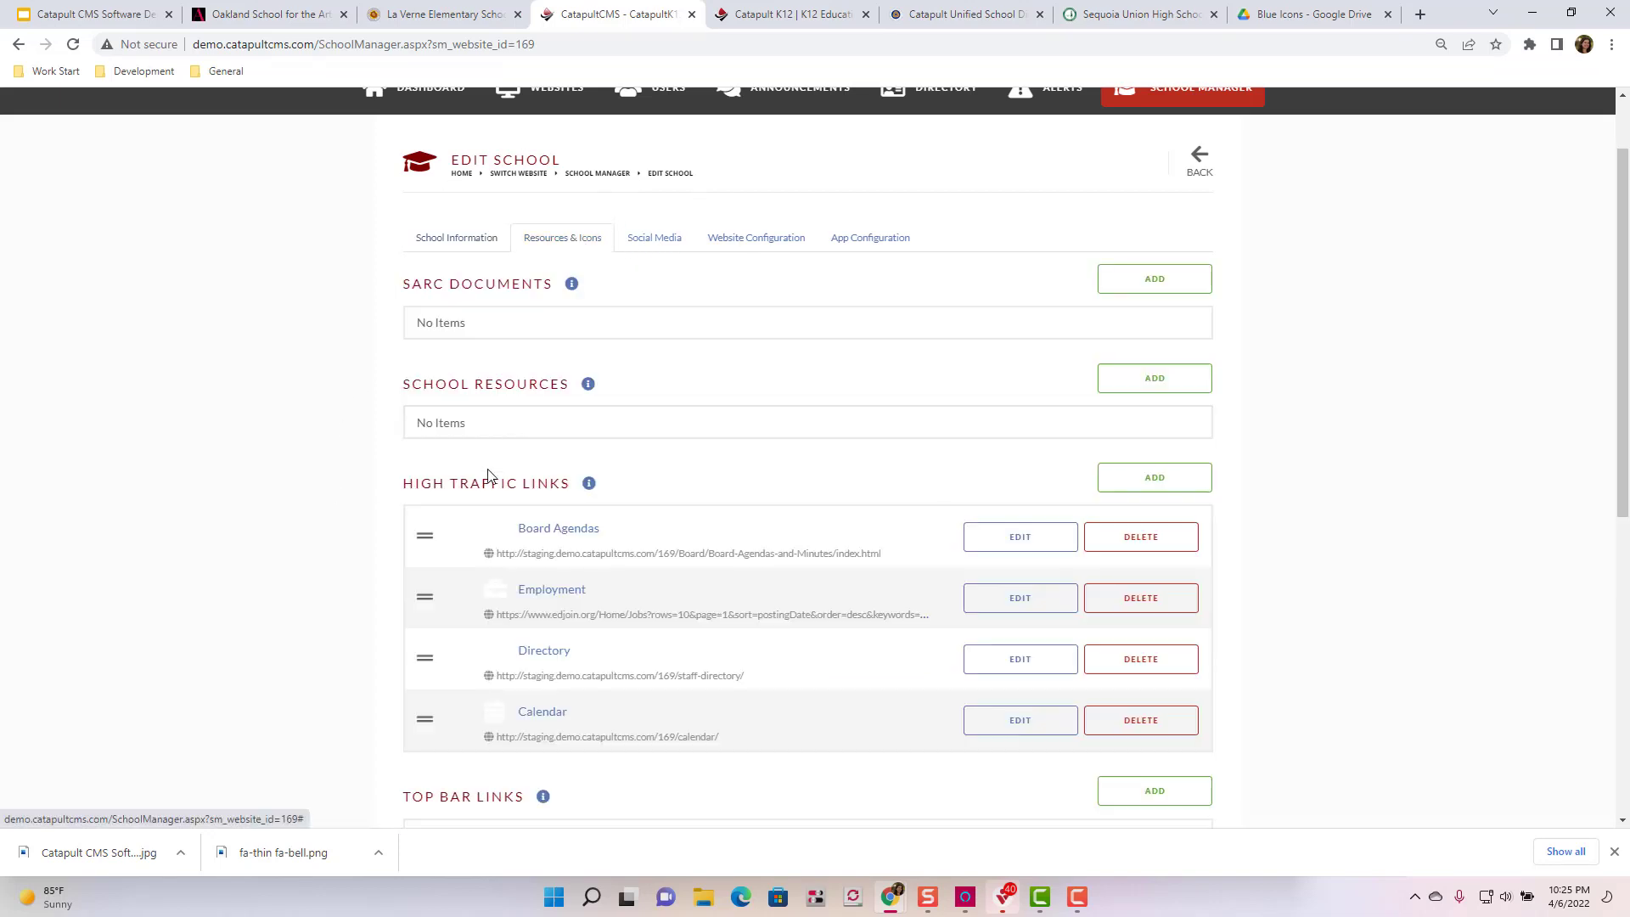
pyautogui.moveTo(440, 542)
pyautogui.mouseDown()
pyautogui.moveTo(429, 593)
pyautogui.moveTo(422, 537)
pyautogui.mouseUp()
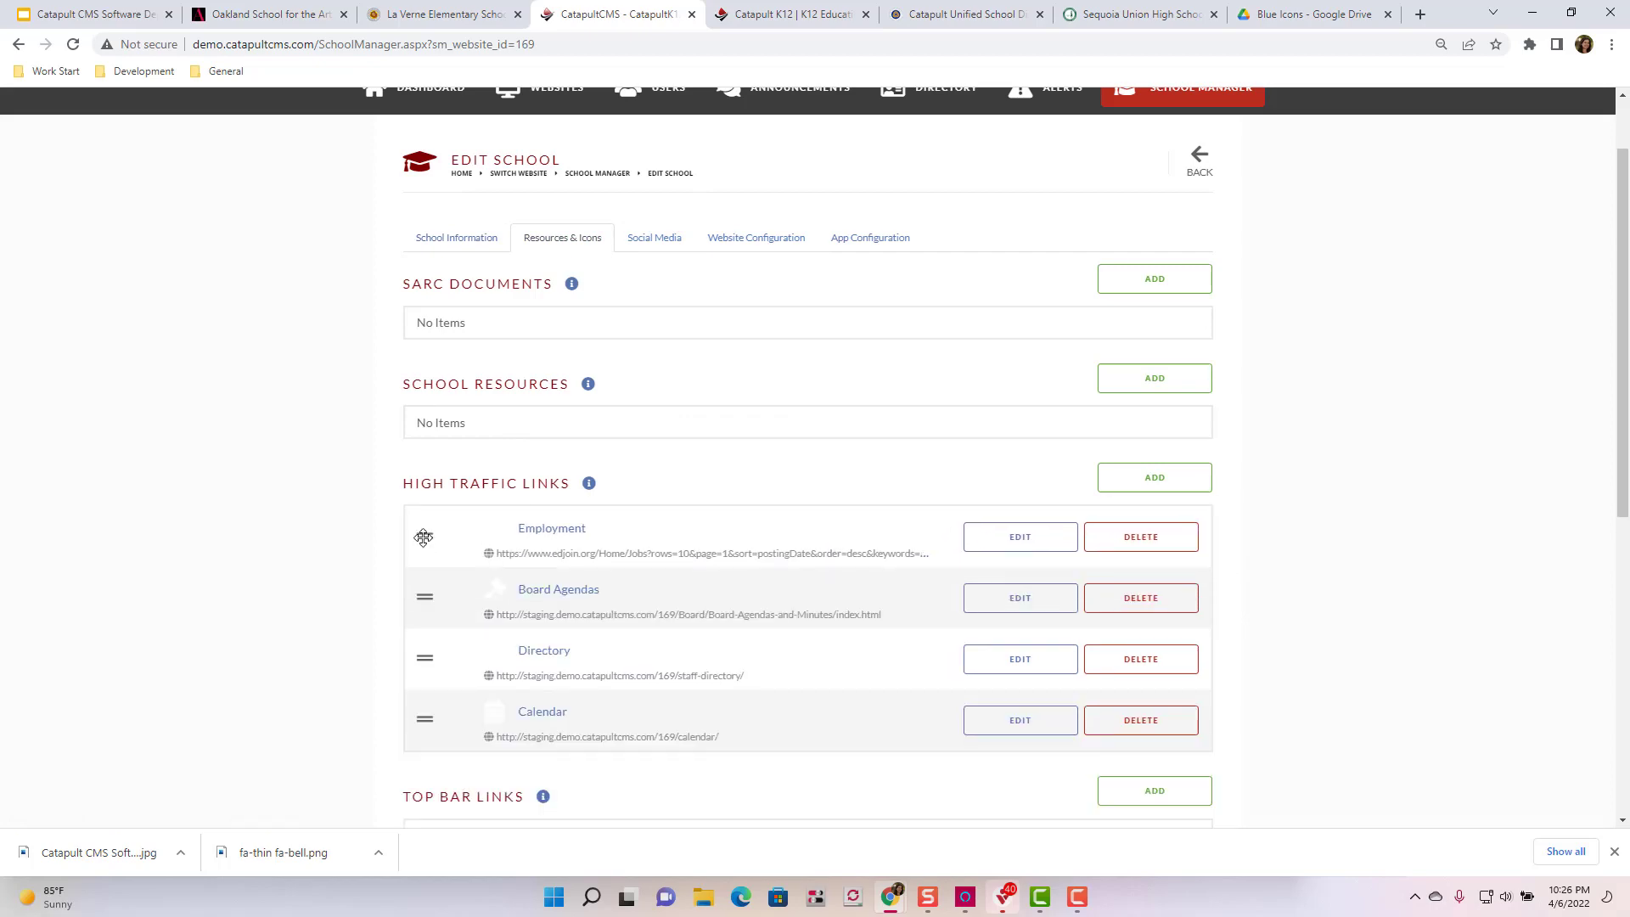
# - Open the Capistrano Unified School District website in a new tab and browse its Our Schools listing
pyautogui.click(1420, 14)
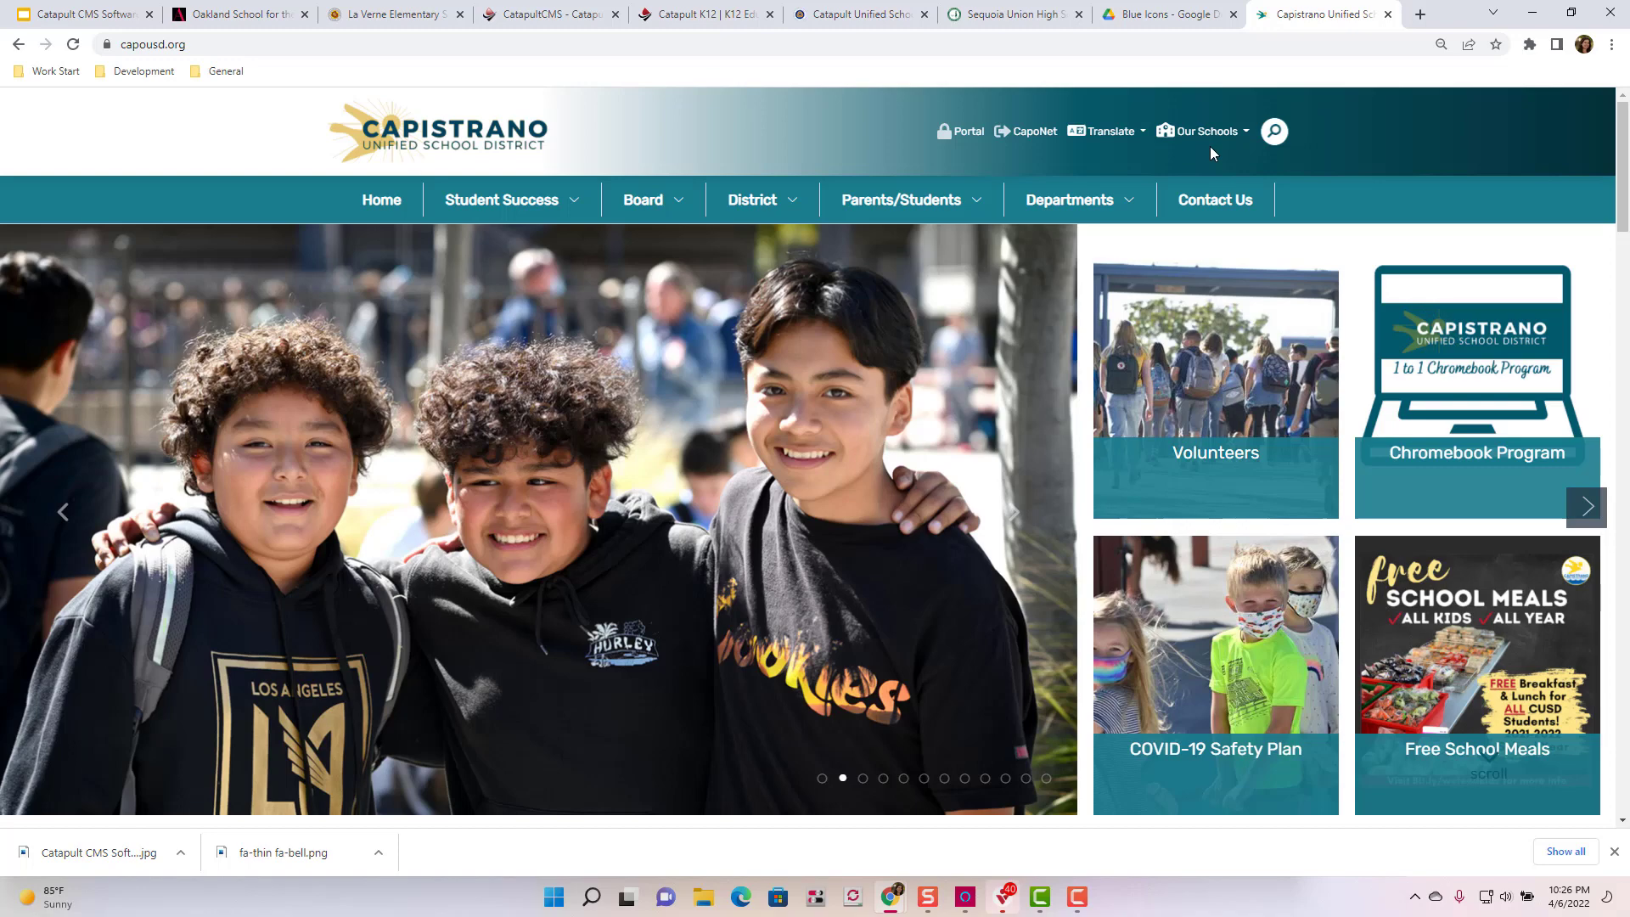
pyautogui.click(1208, 134)
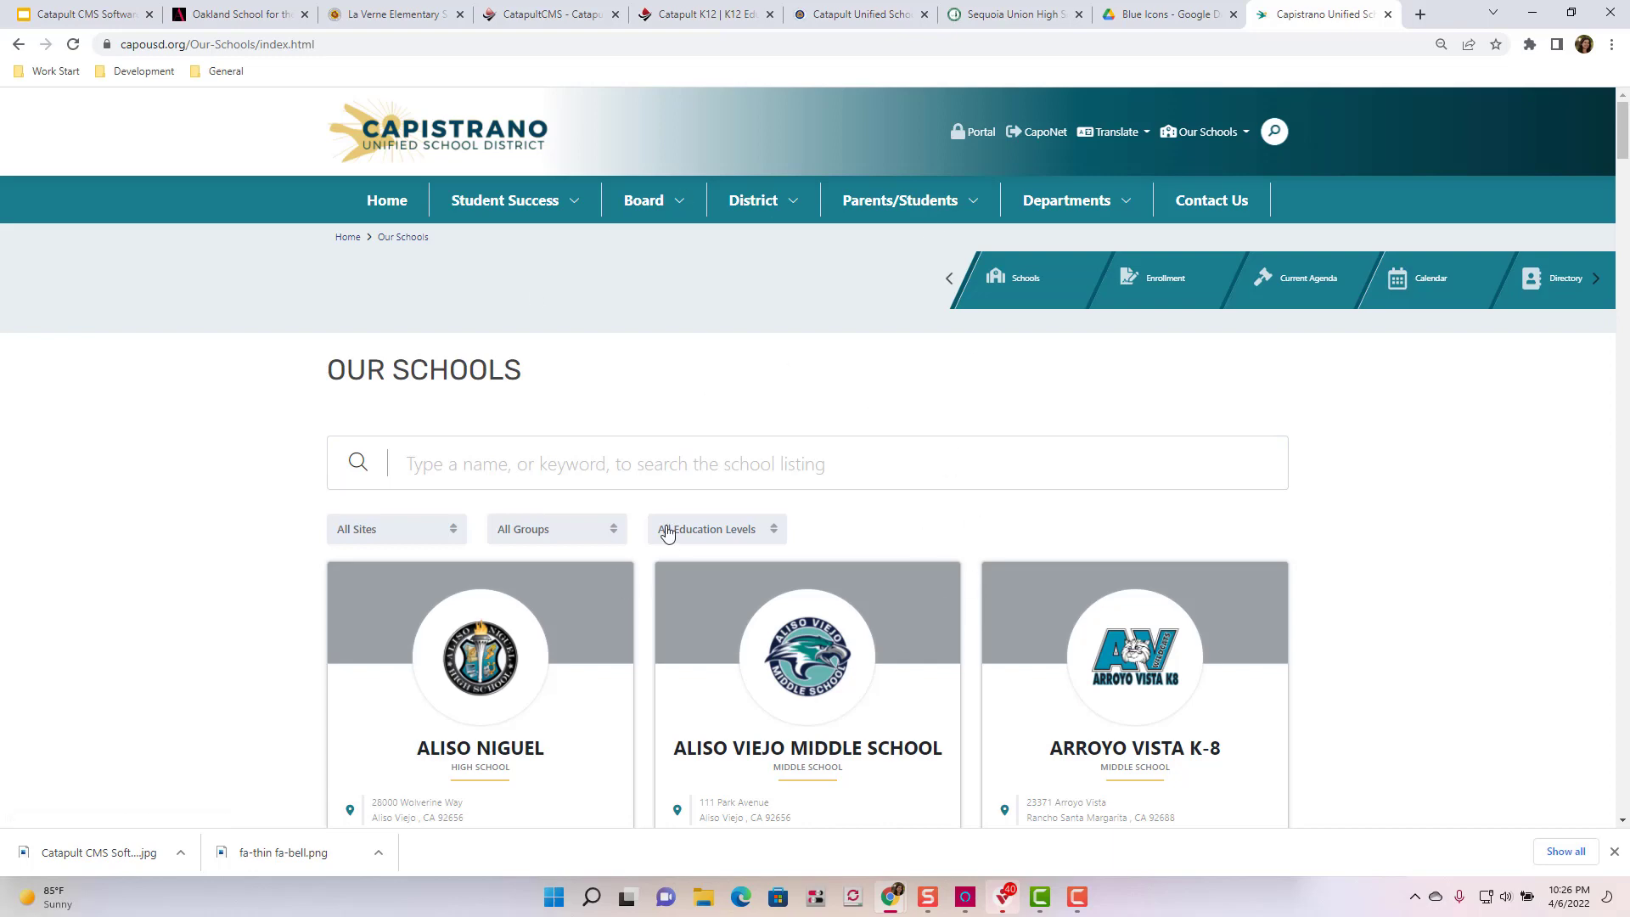
pyautogui.scroll(-20, 669, 532)
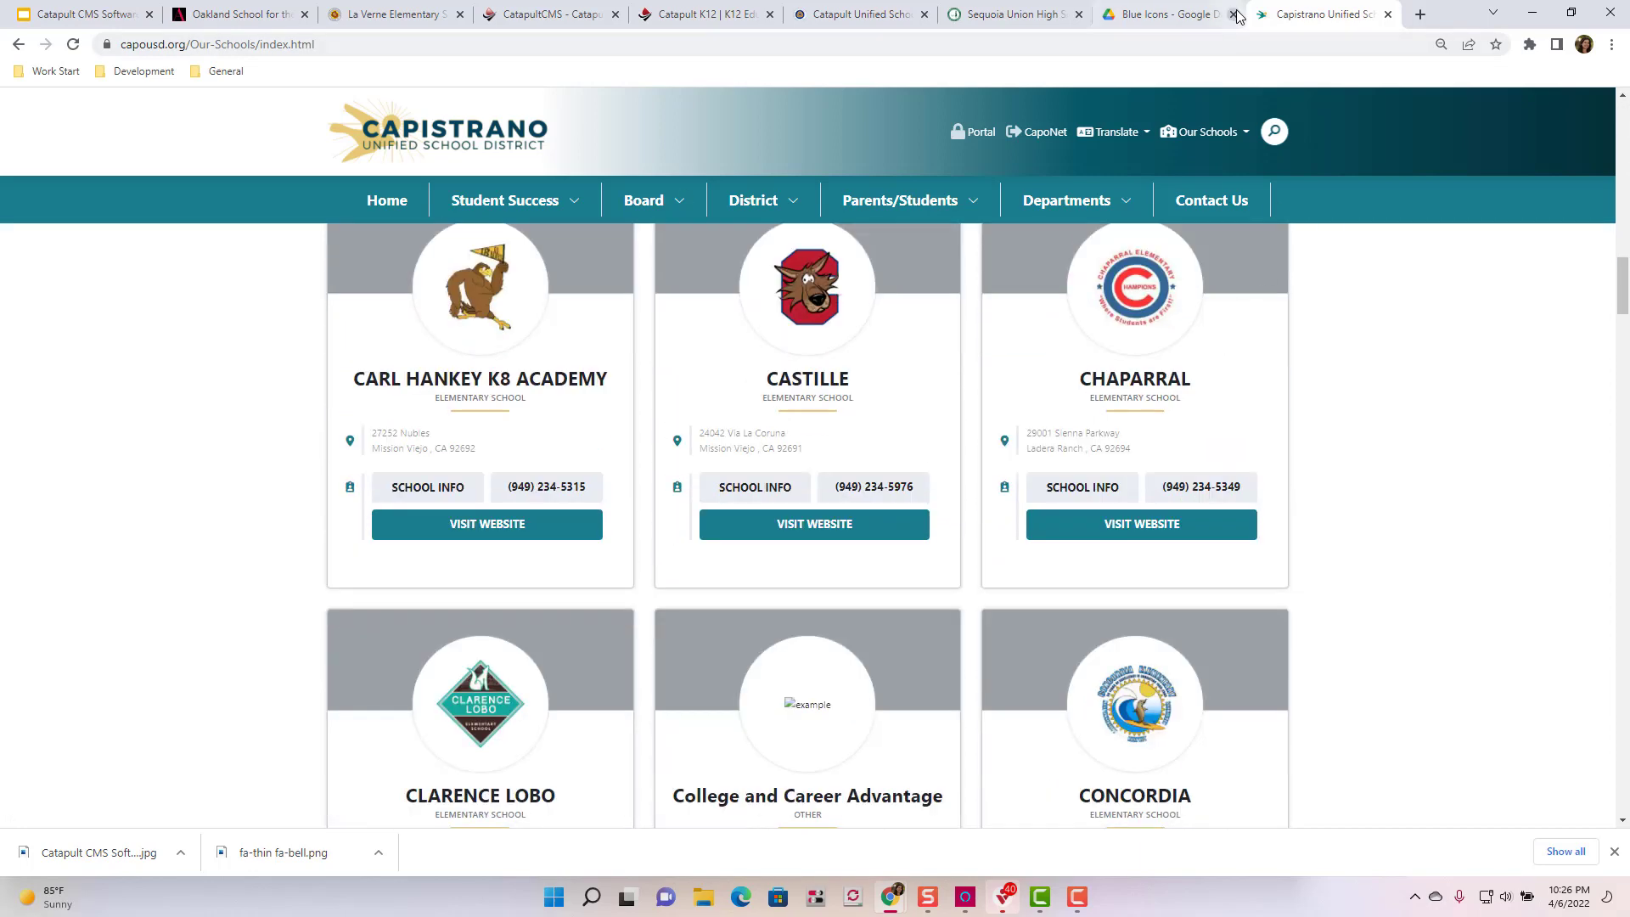